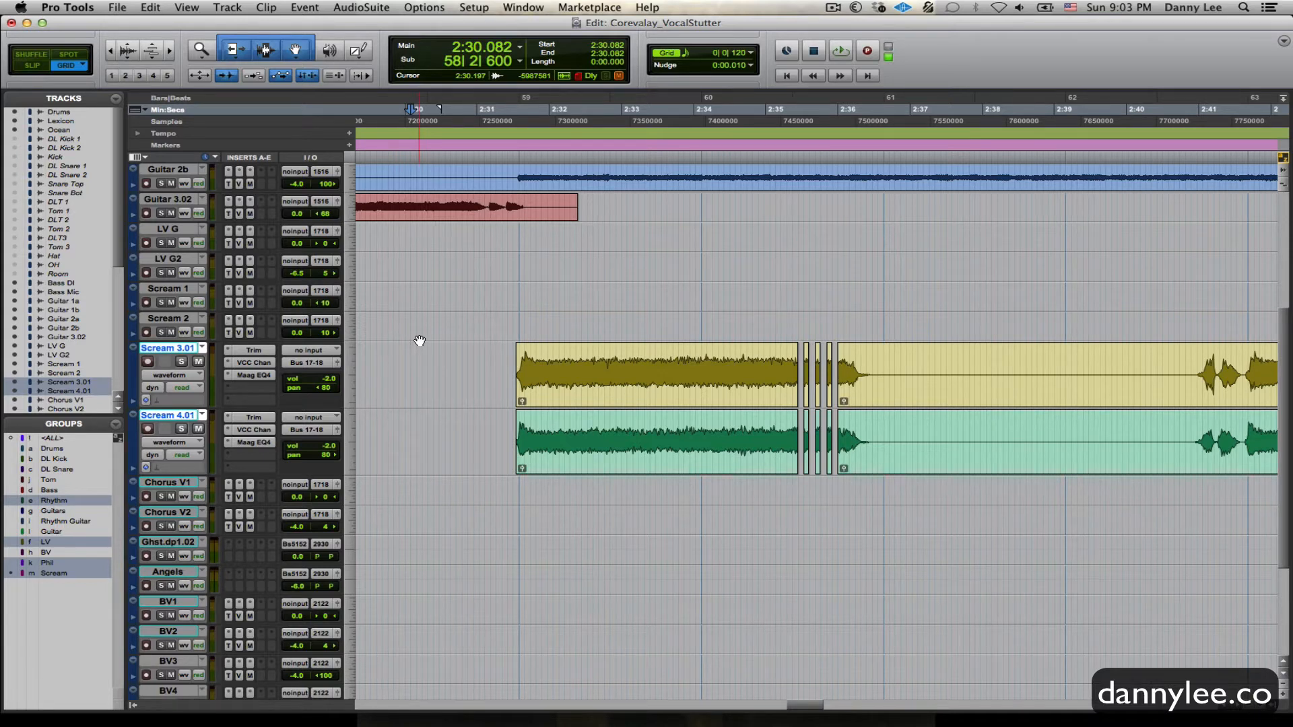
Play the session from just before the Bridge marker through the first stutter edit on the Scream 3.01 and 4.01 tracks
key("r")
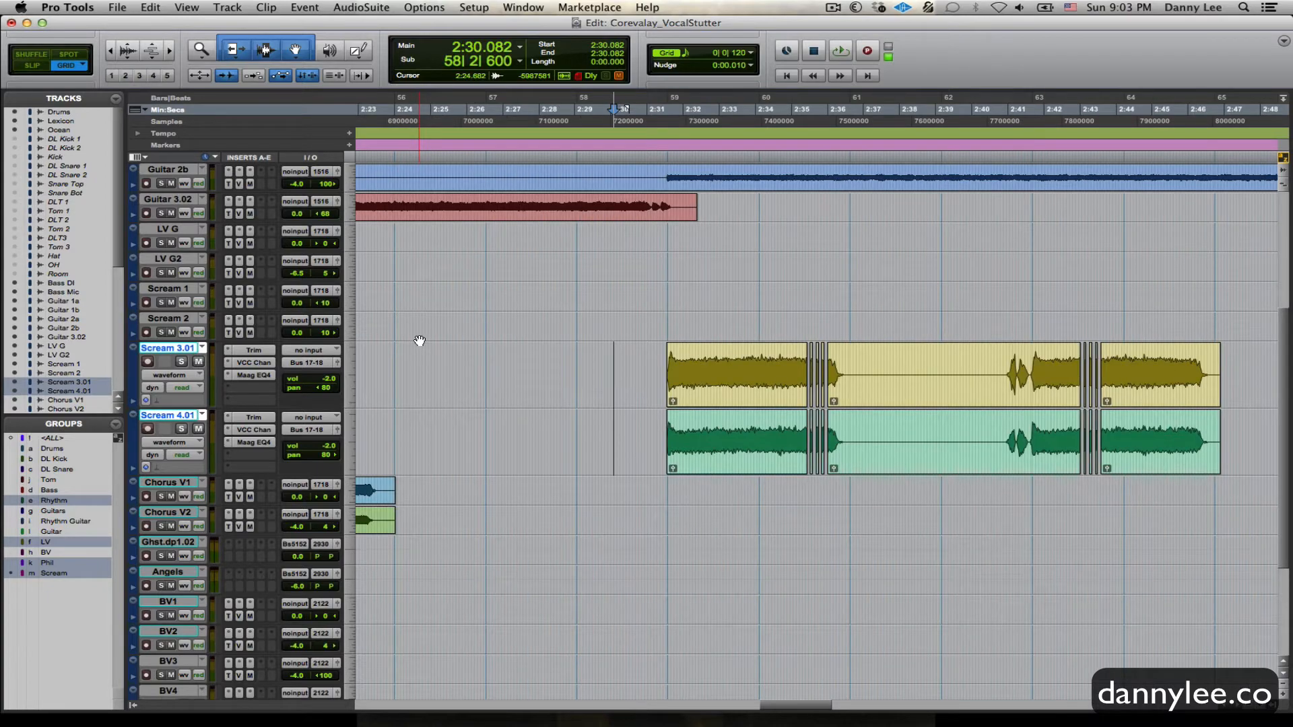
scroll(419, 340, "left", 3)
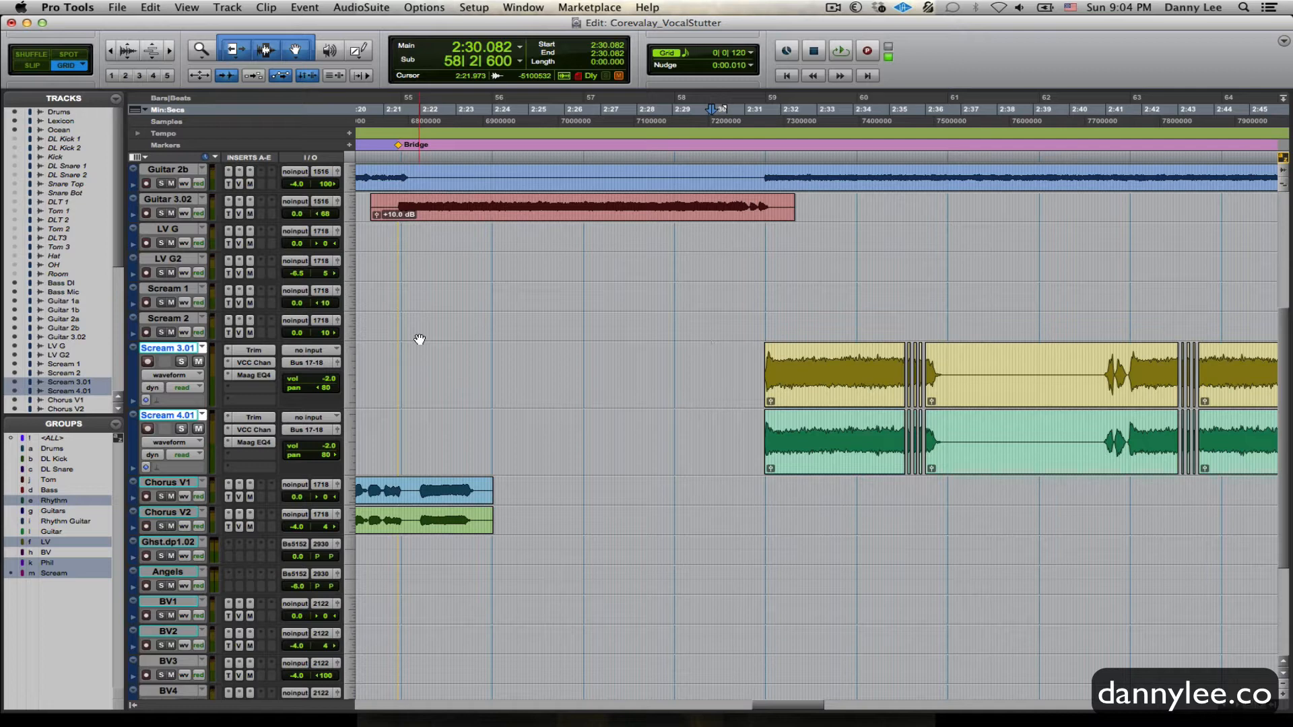
left_click(388, 361)
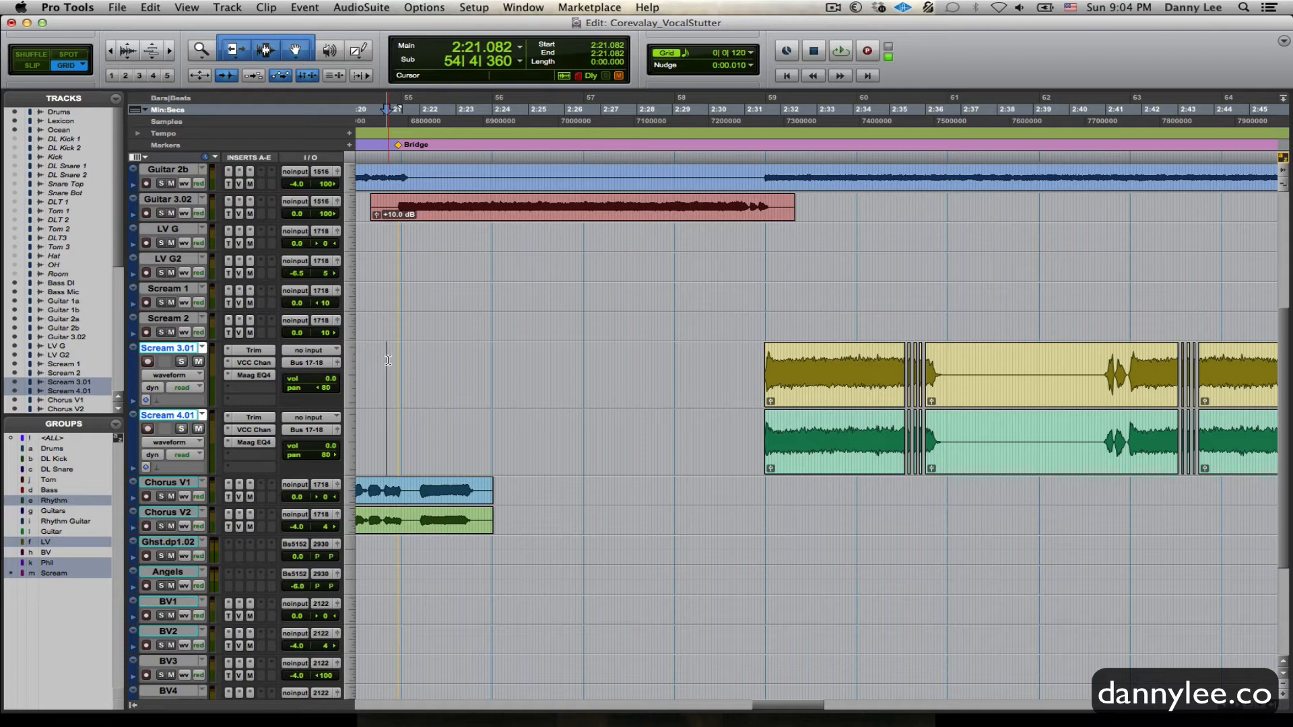
key("space")
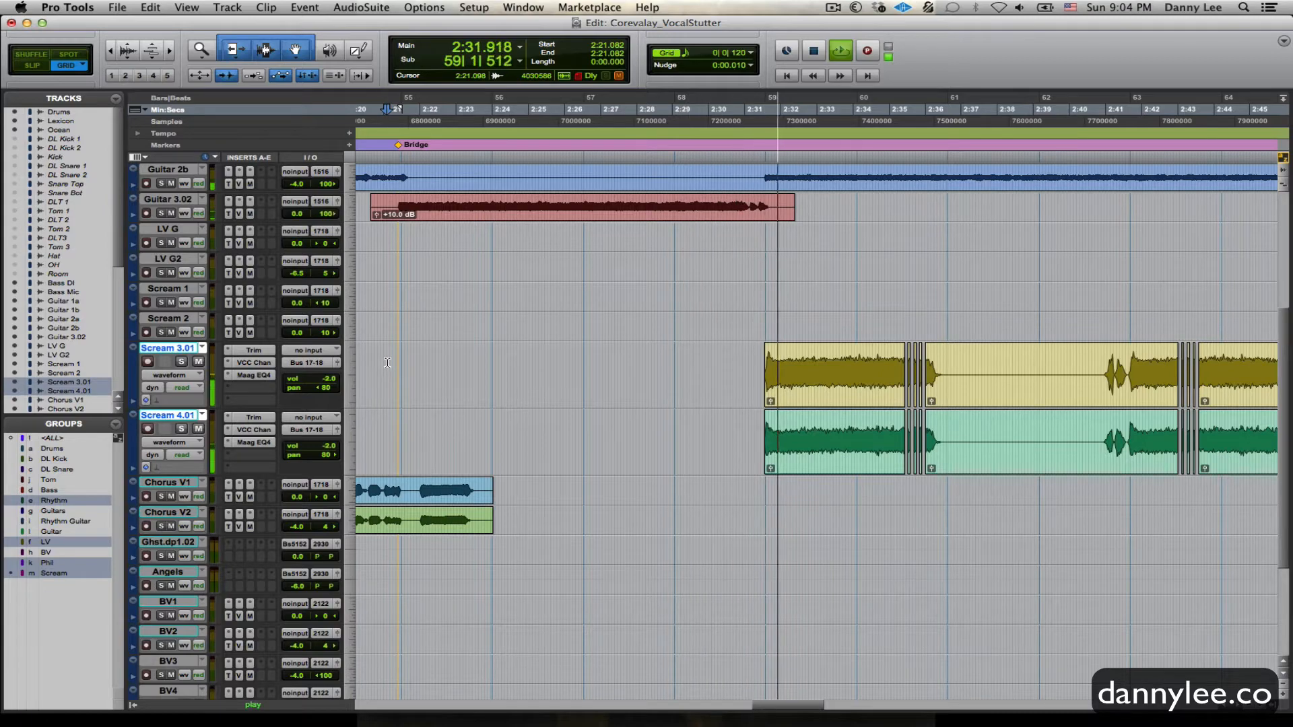
key("super+bracketleft")
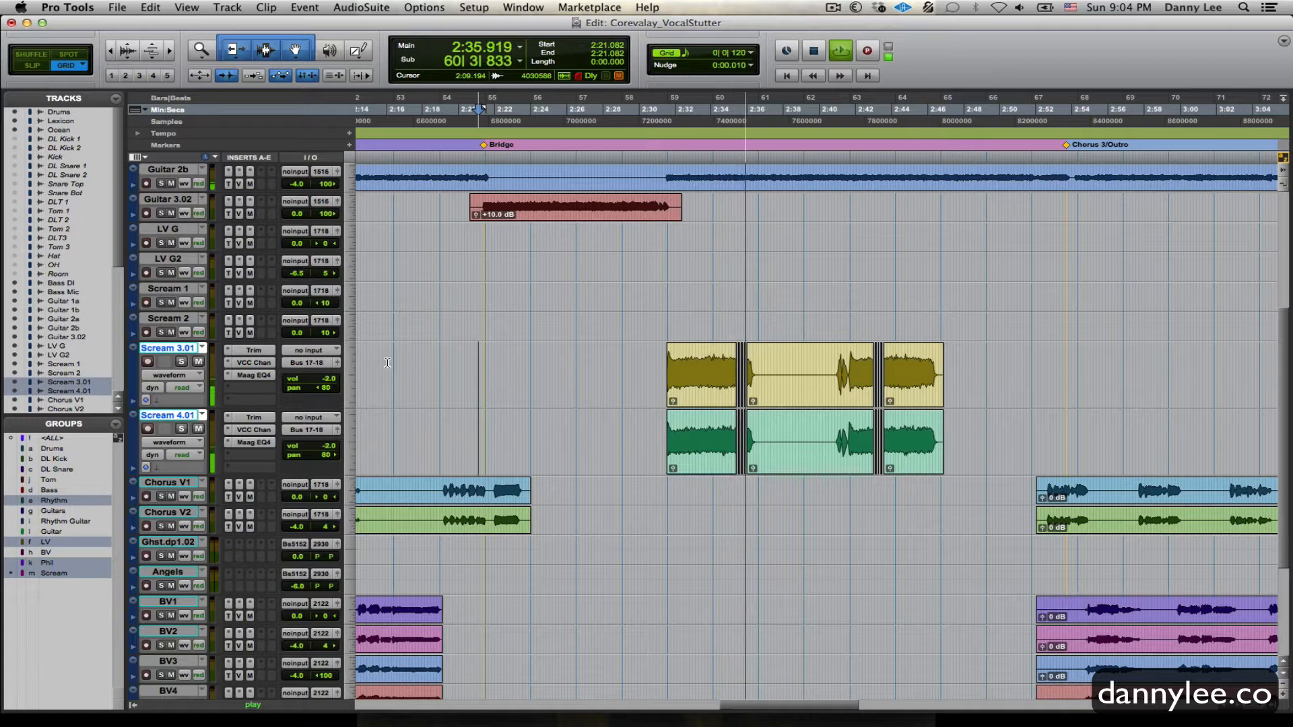
key("space")
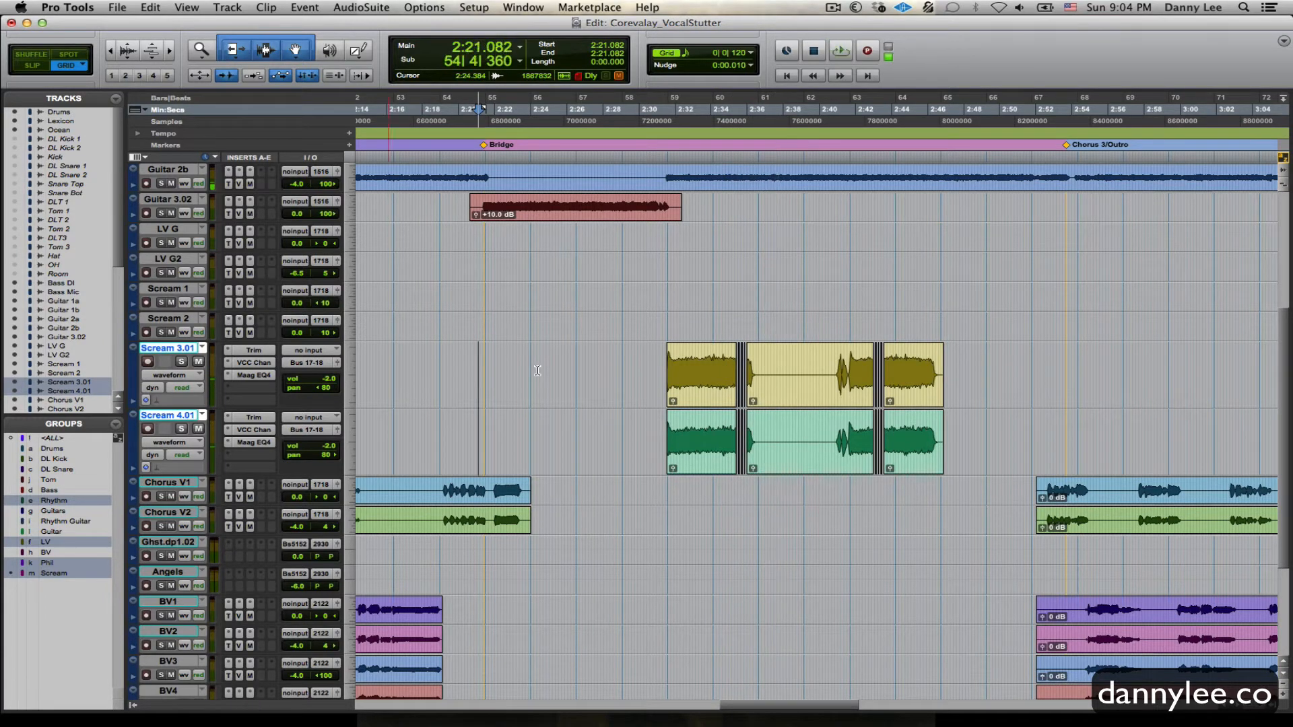
Play the Scream phrases from just before bar 59 to bar 65, selecting the second stutter section during playback
left_click_drag(716, 360, 778, 364)
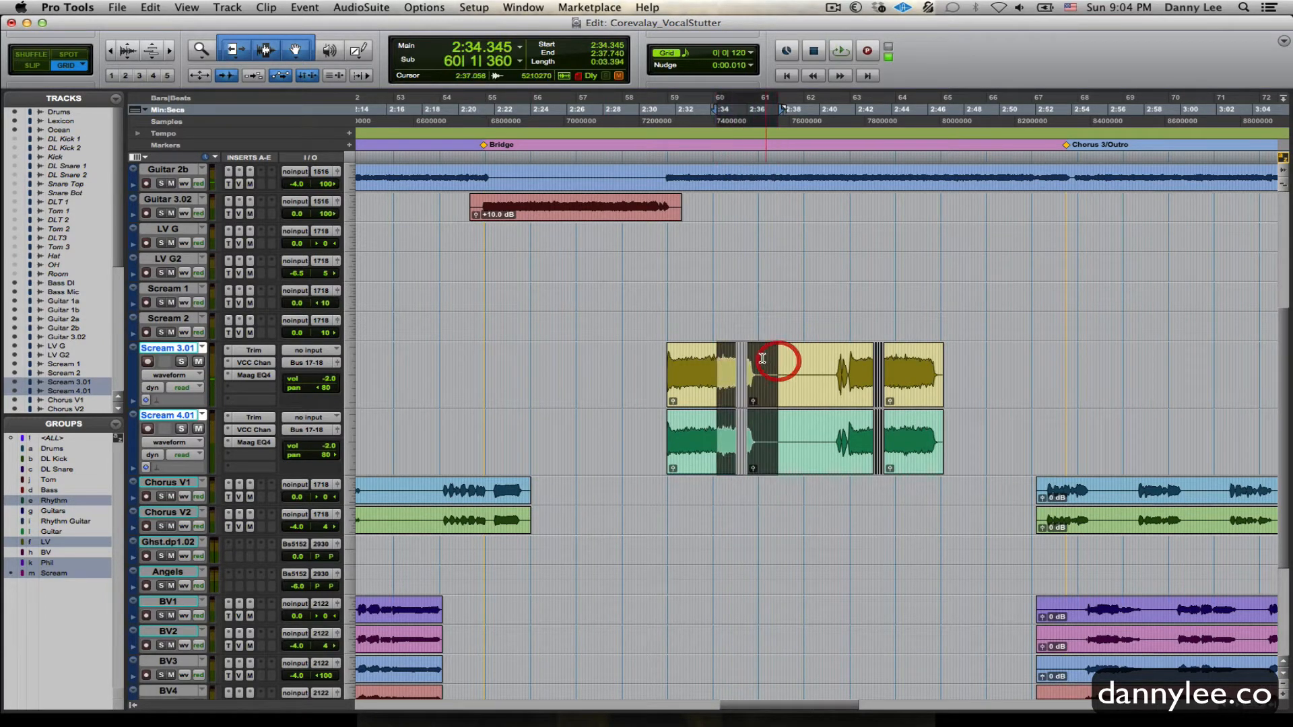
left_click(664, 356)
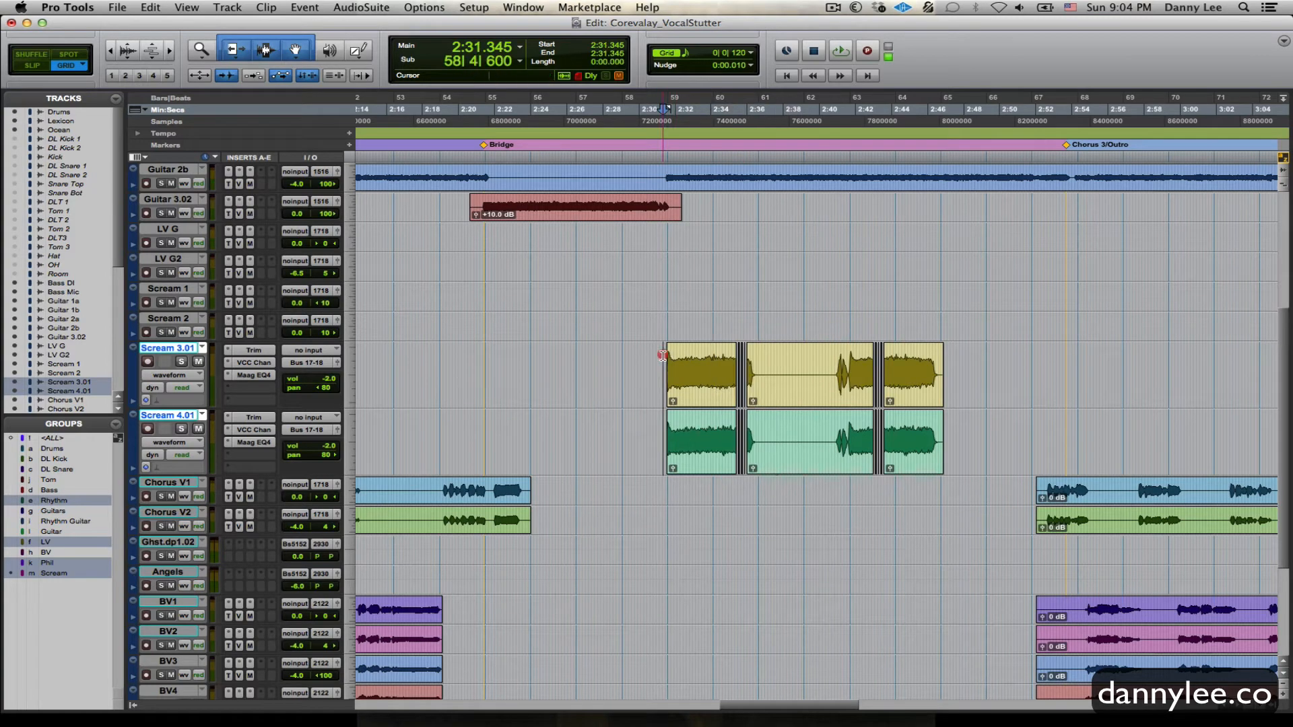
key("t")
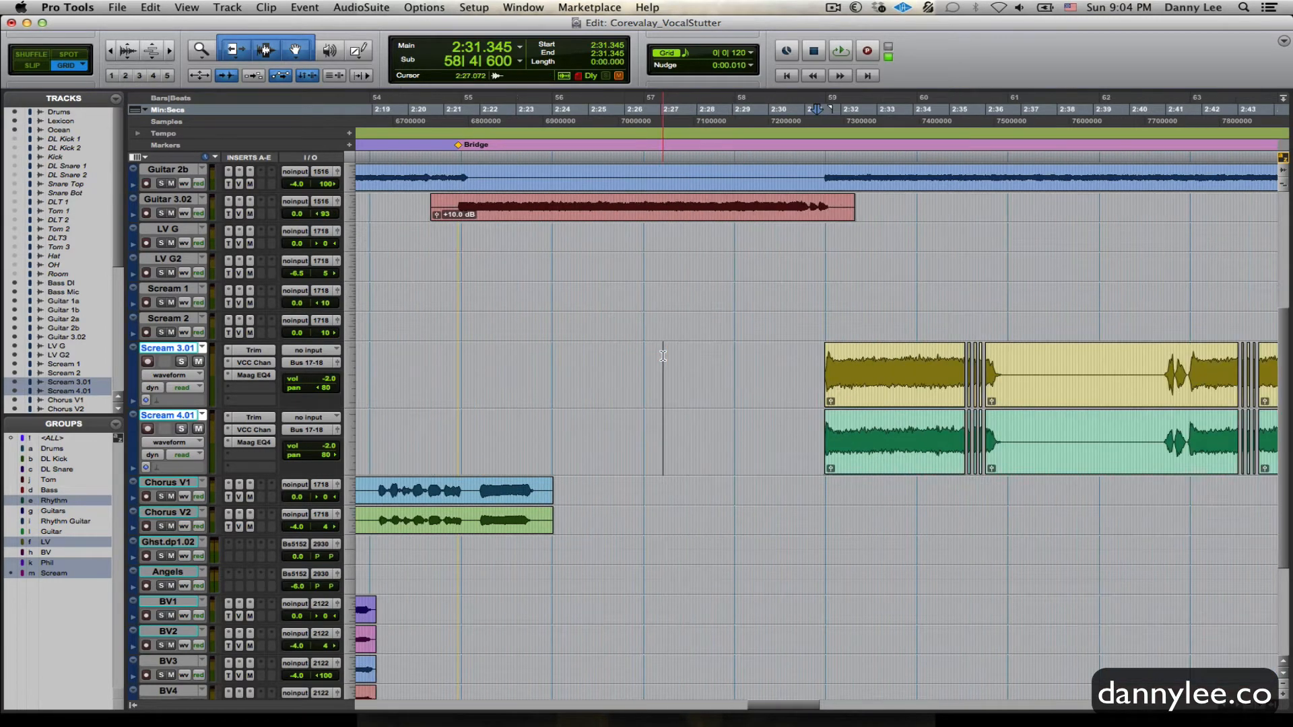
scroll(663, 356, "right", 4)
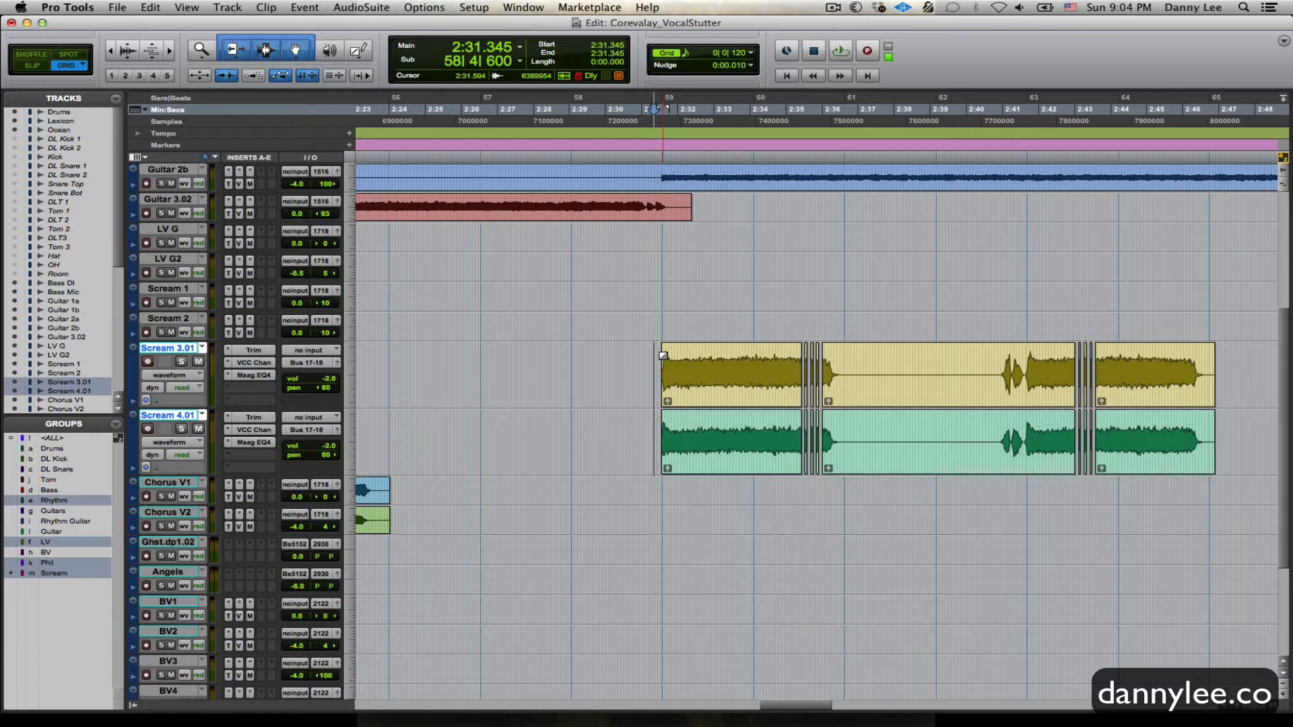
key("space")
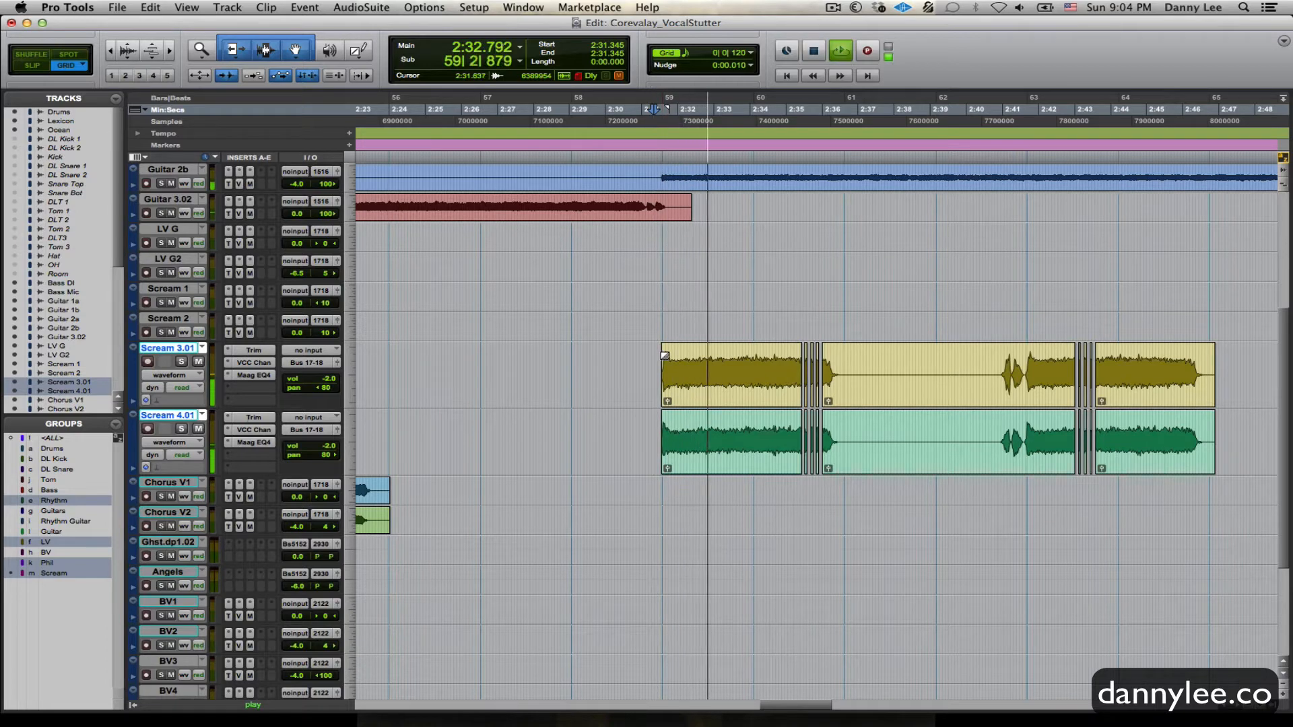
scroll(665, 355, "right", 3)
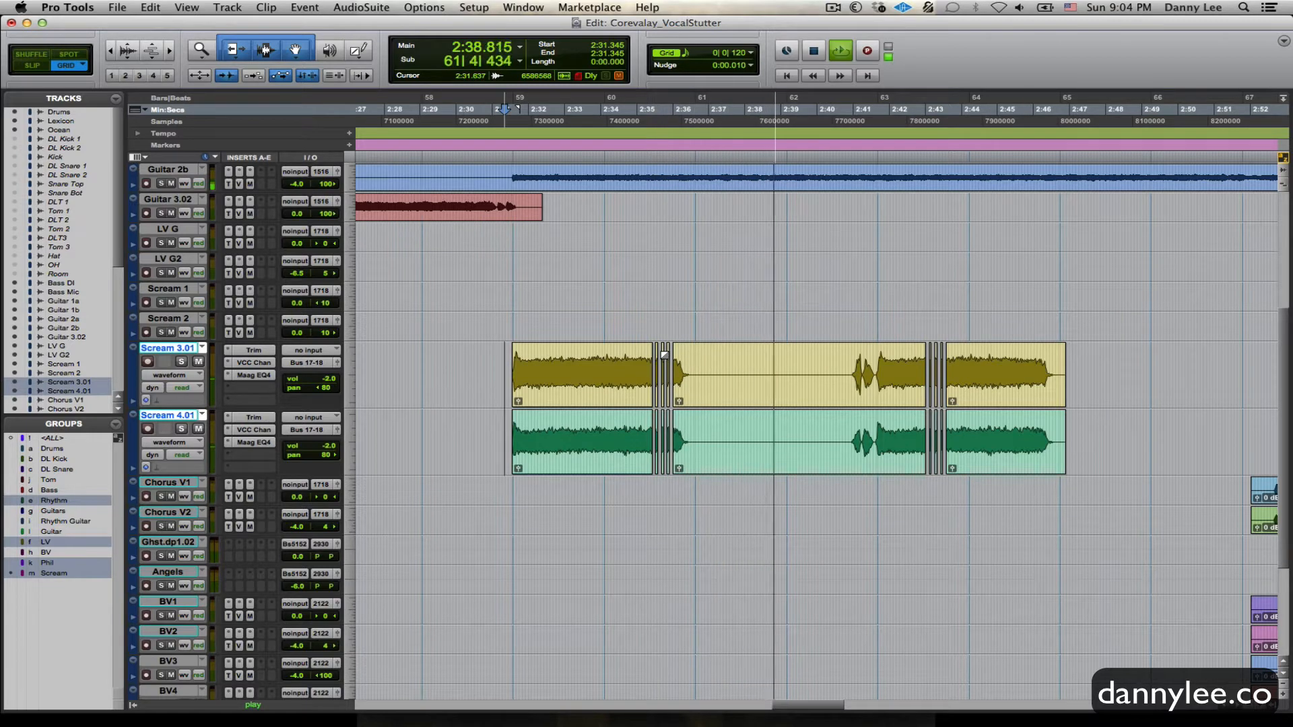
left_click_drag(912, 357, 1102, 355)
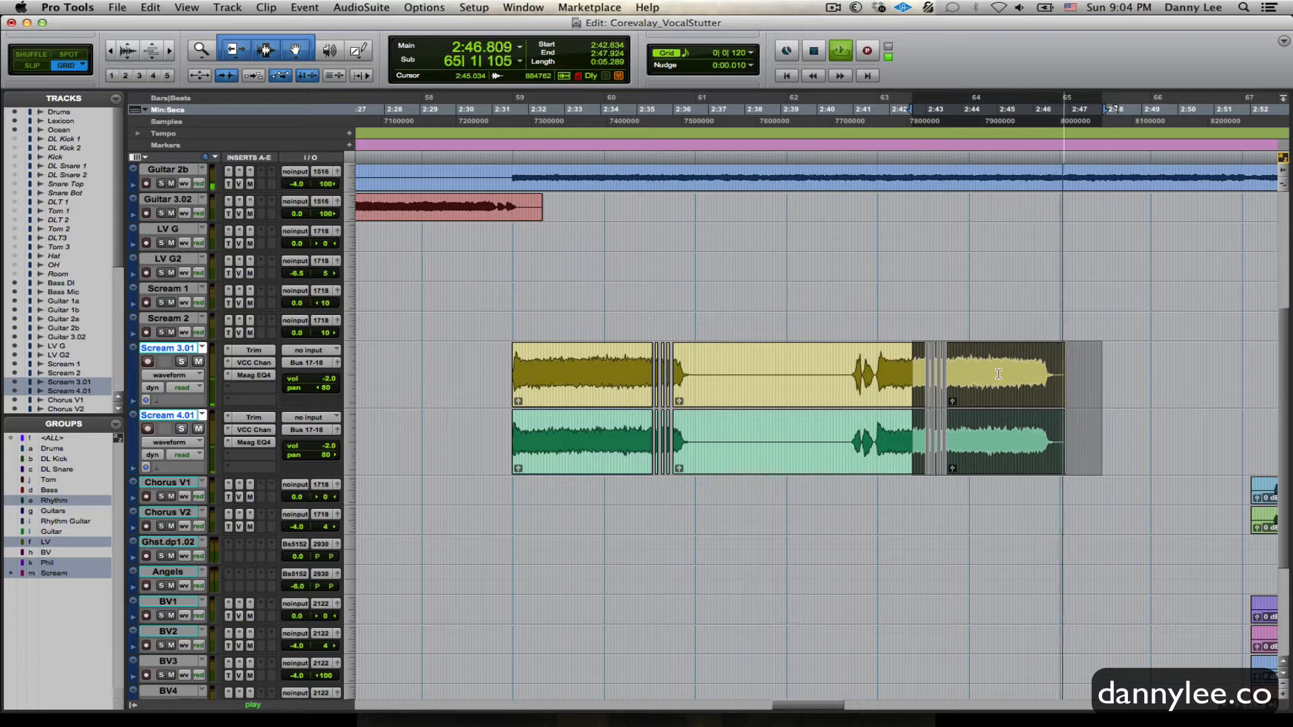
key("space")
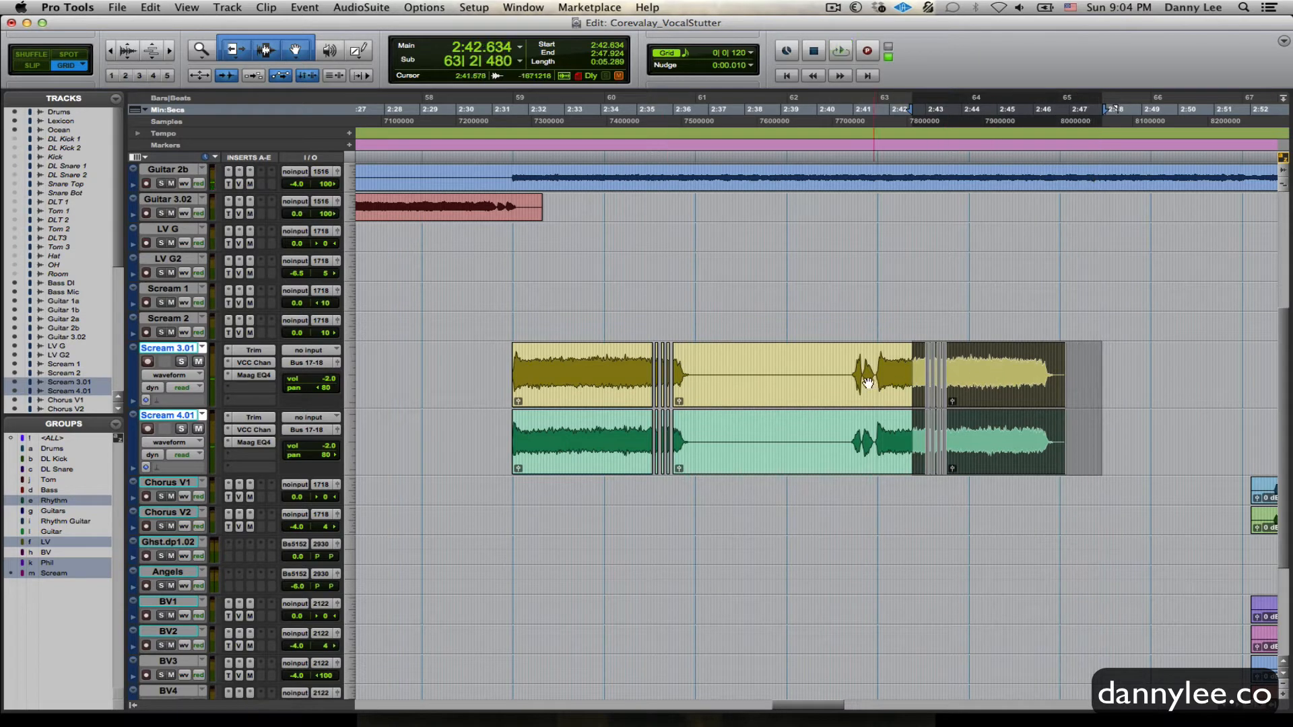
Replay the first stuttered scream with a lead-in from about bar 58
left_click(560, 368)
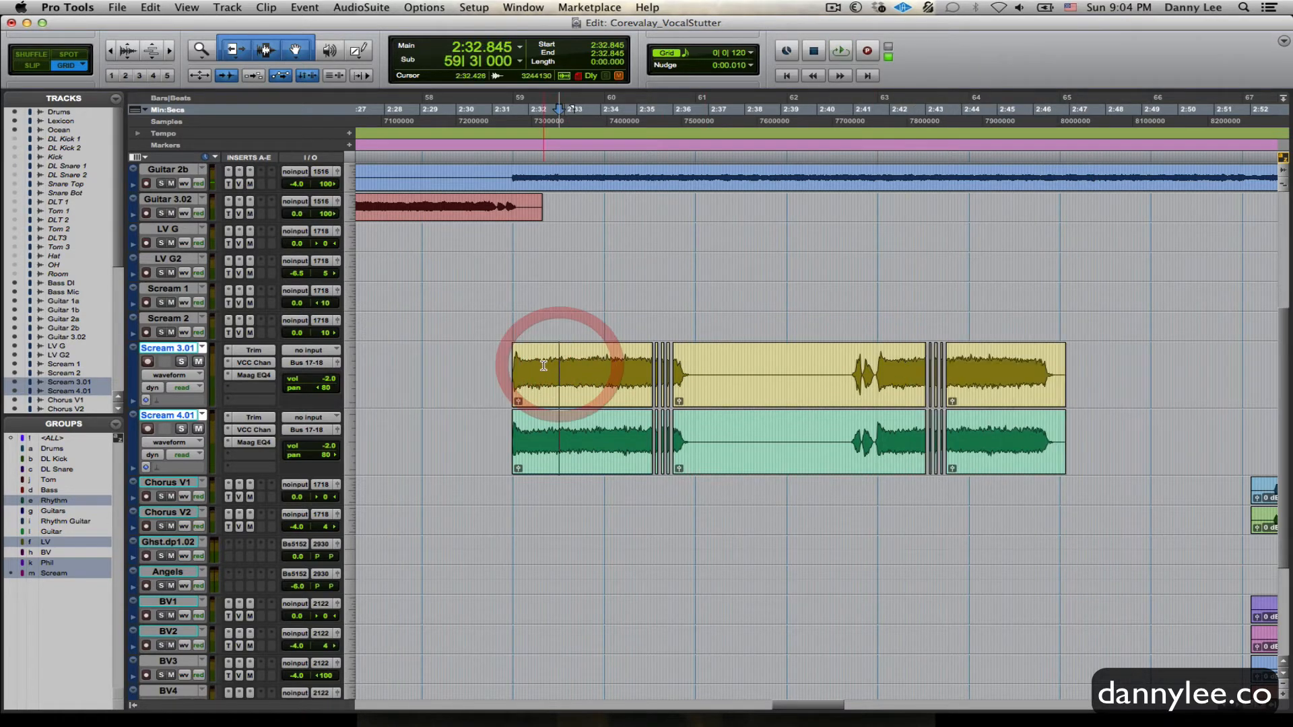
left_click(481, 360)
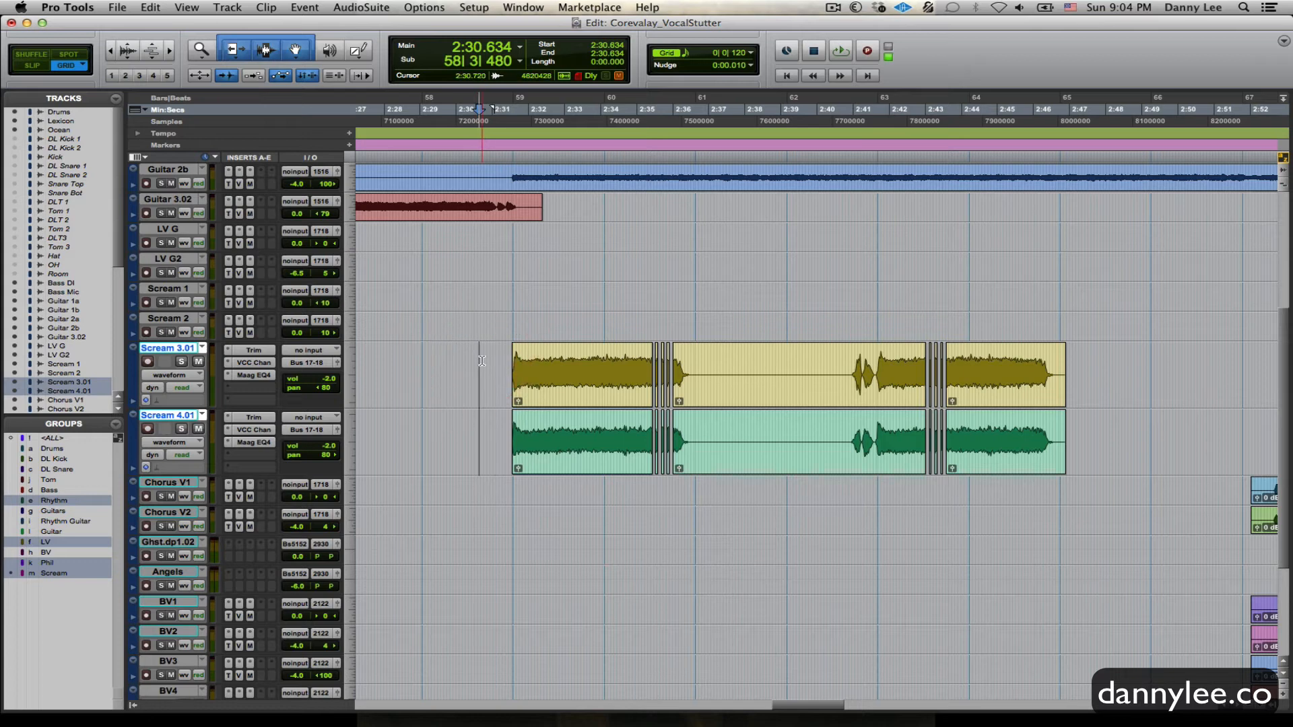
key("space")
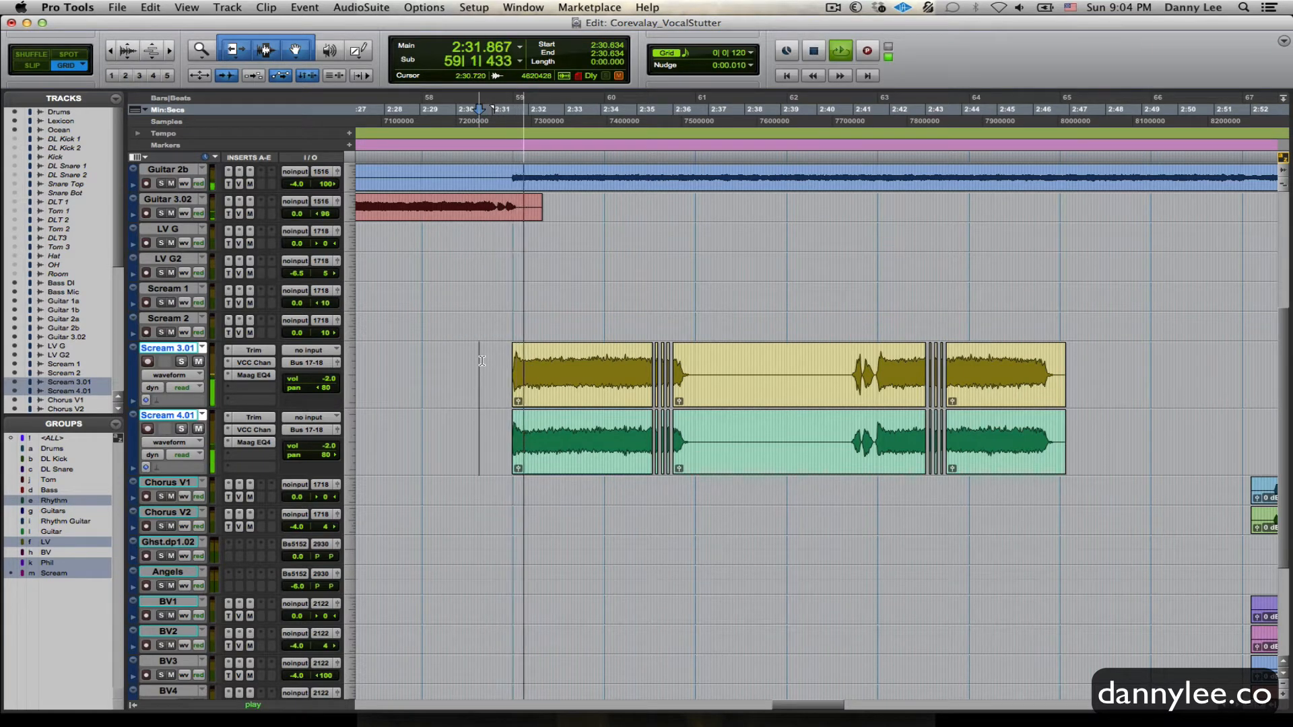
key("space")
left_click(420, 363)
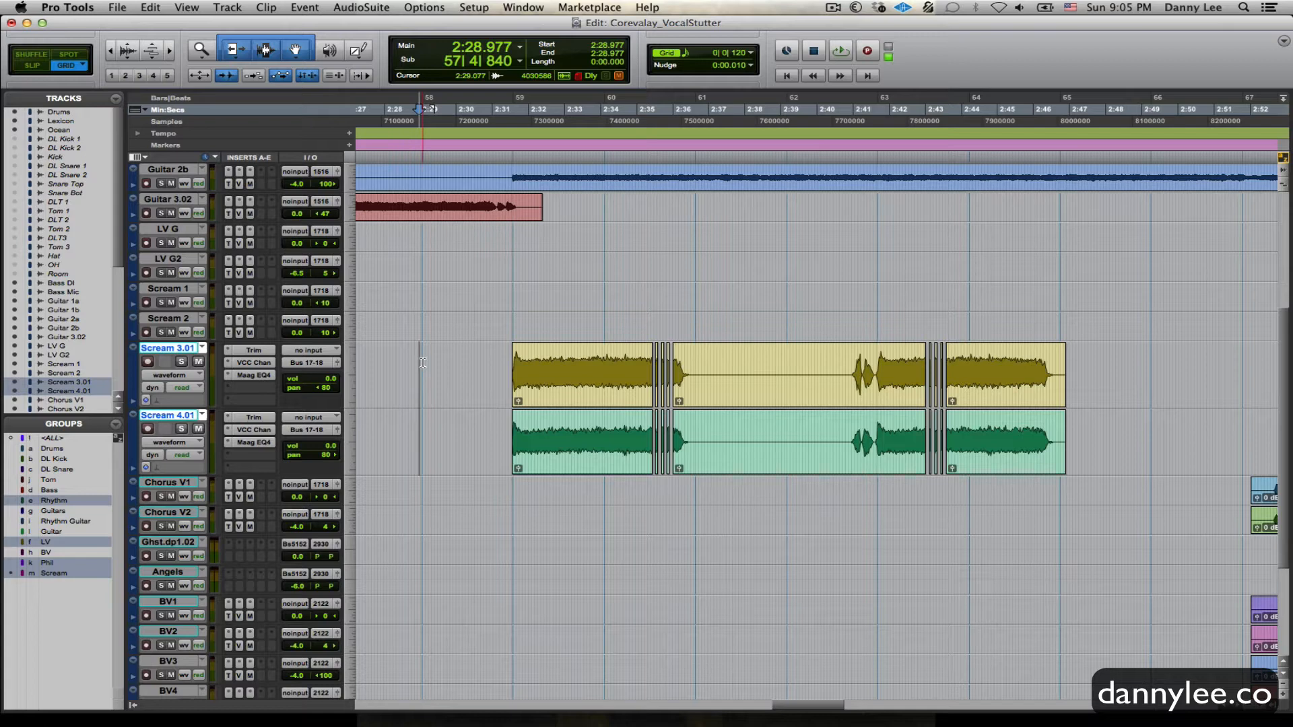
key("space")
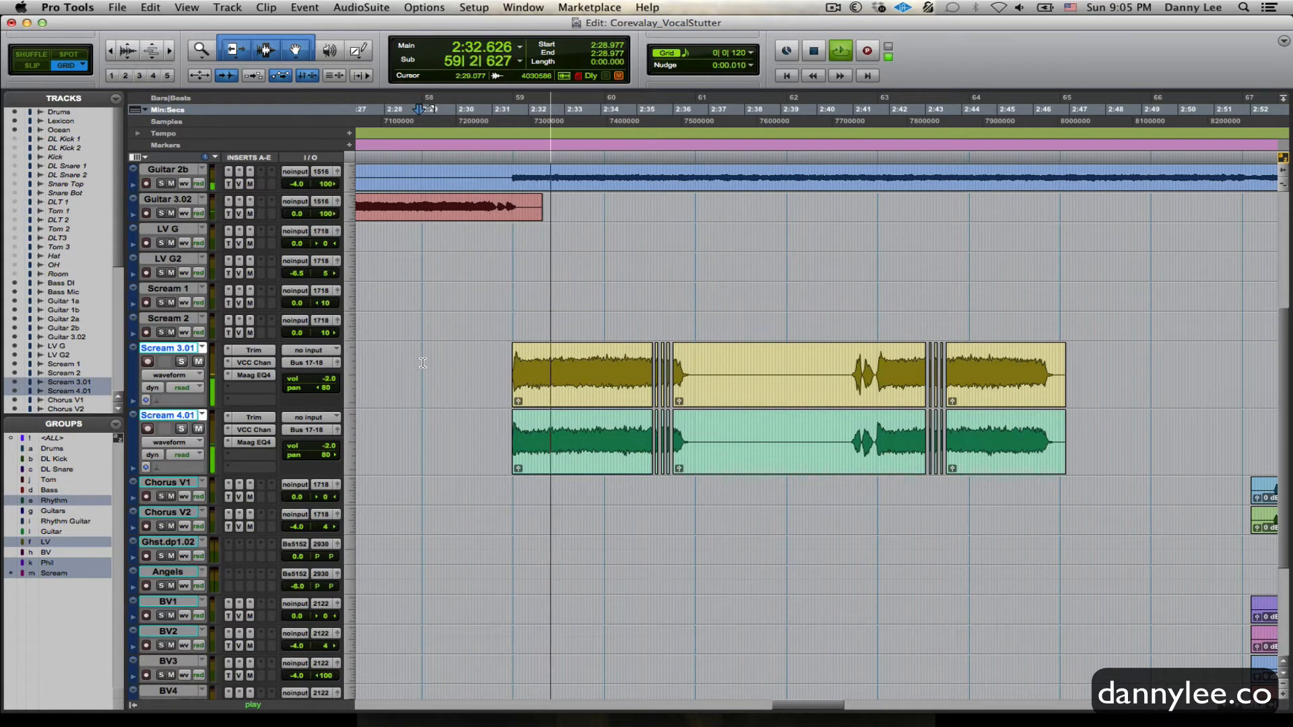
key("space")
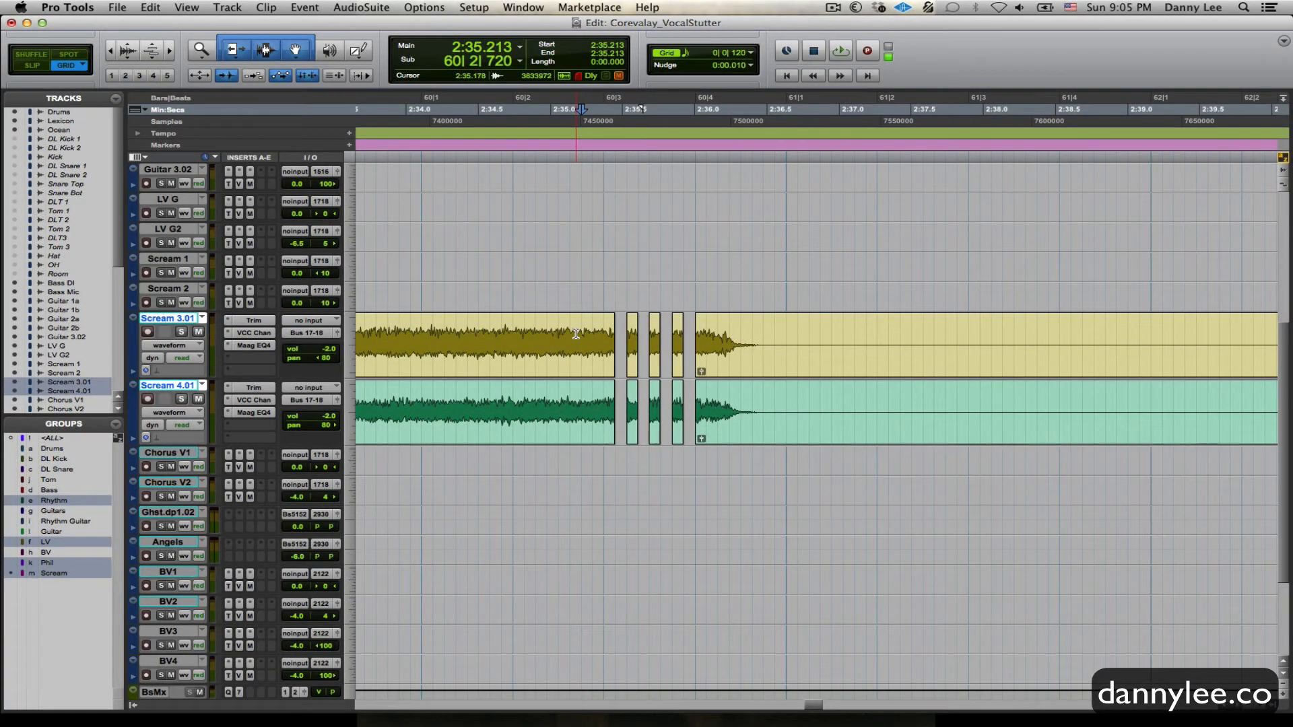
Try grid-snapped selections across the first stutter's cuts on both Scream tracks, briefly switching from Grid to Shuffle mode and back
left_click_drag(576, 334, 706, 339)
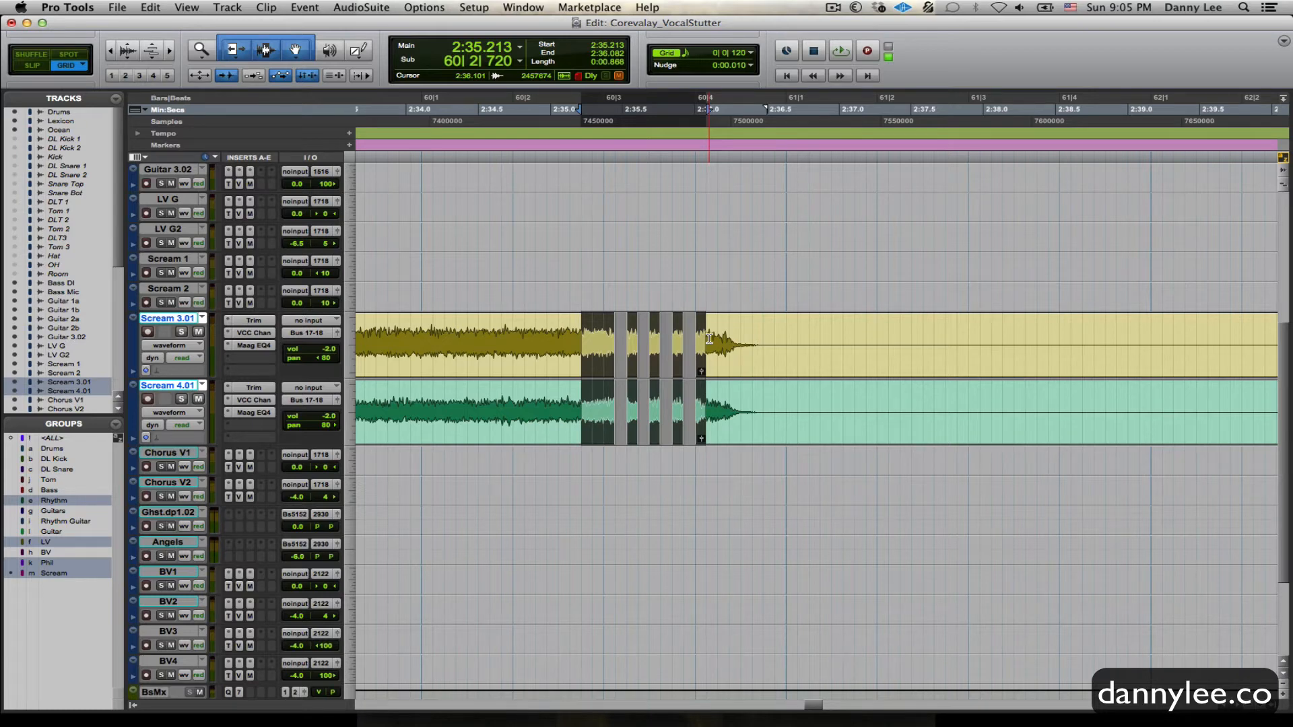
key("F1")
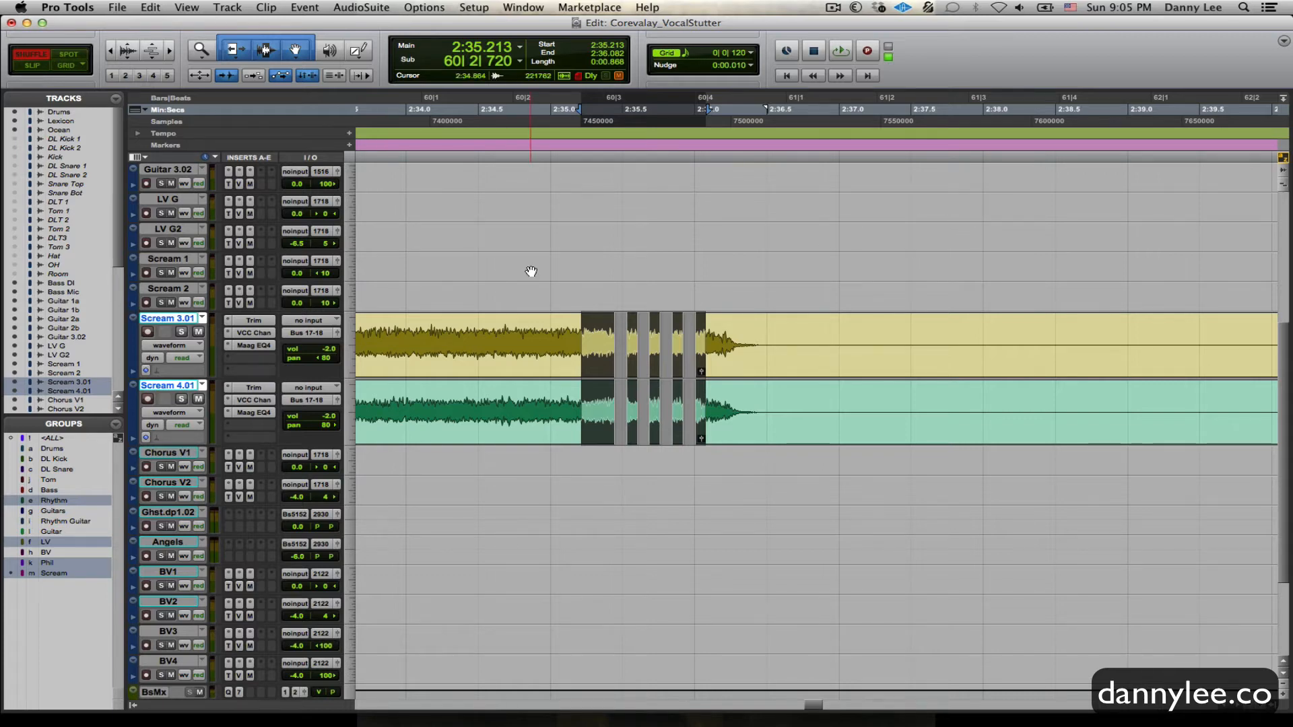
key("F4")
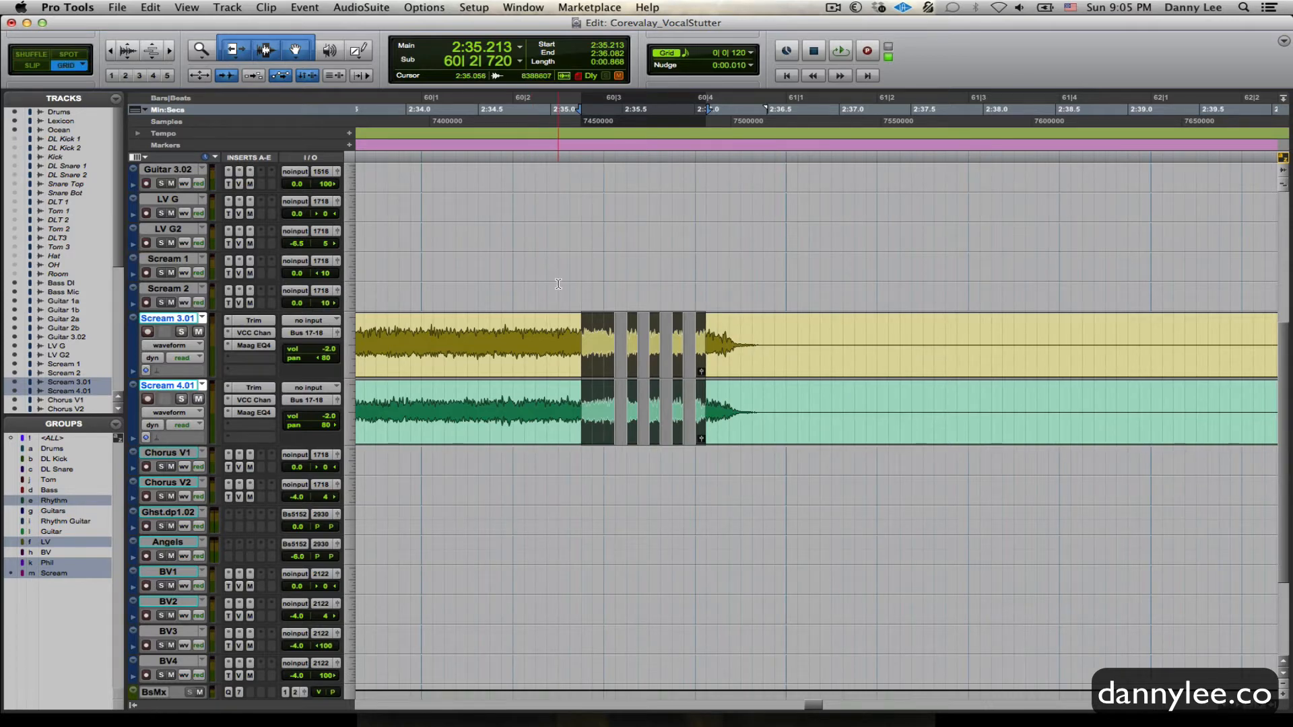
left_click_drag(592, 326, 722, 328)
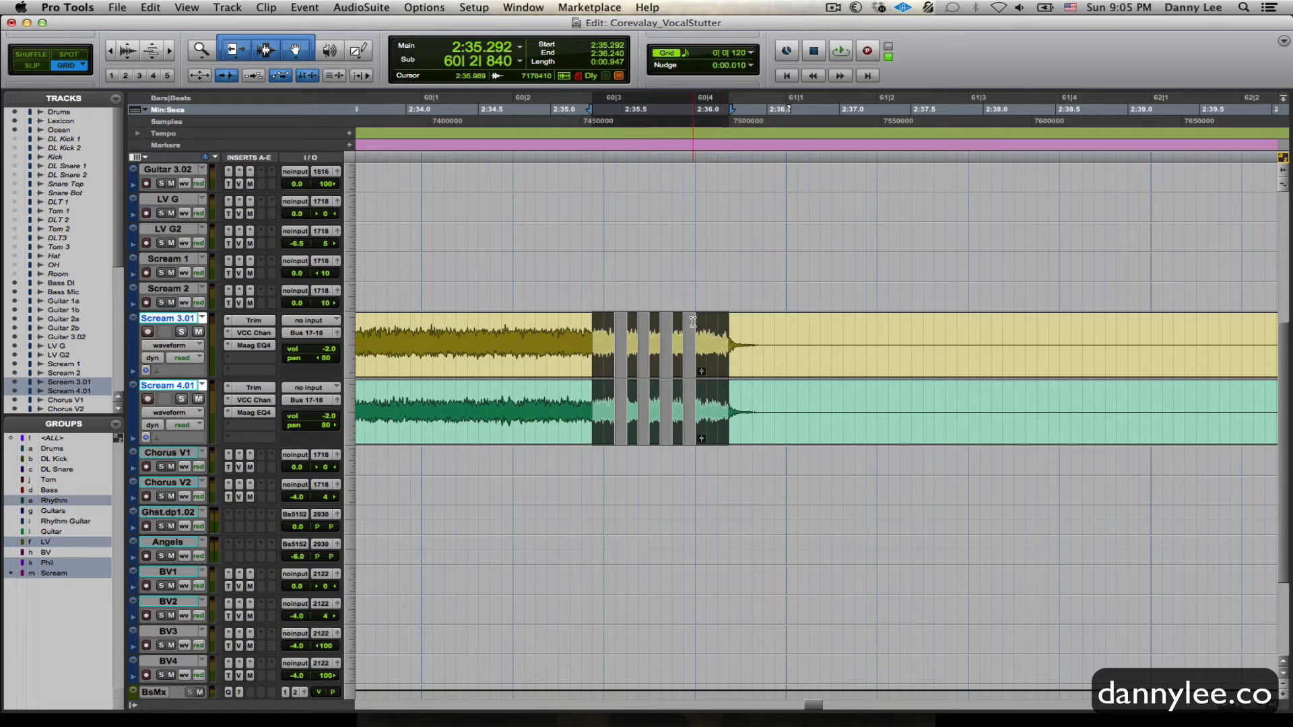
key("super+bracketright")
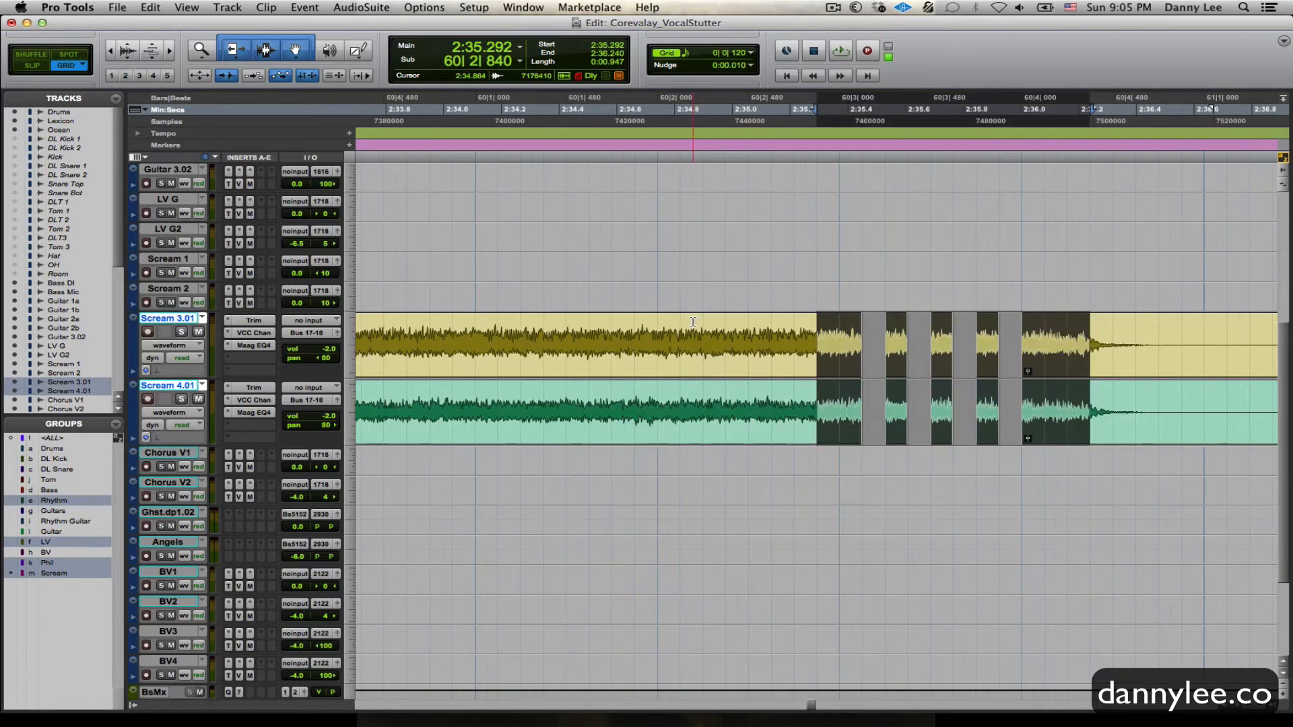
scroll(700, 320, "right", 5)
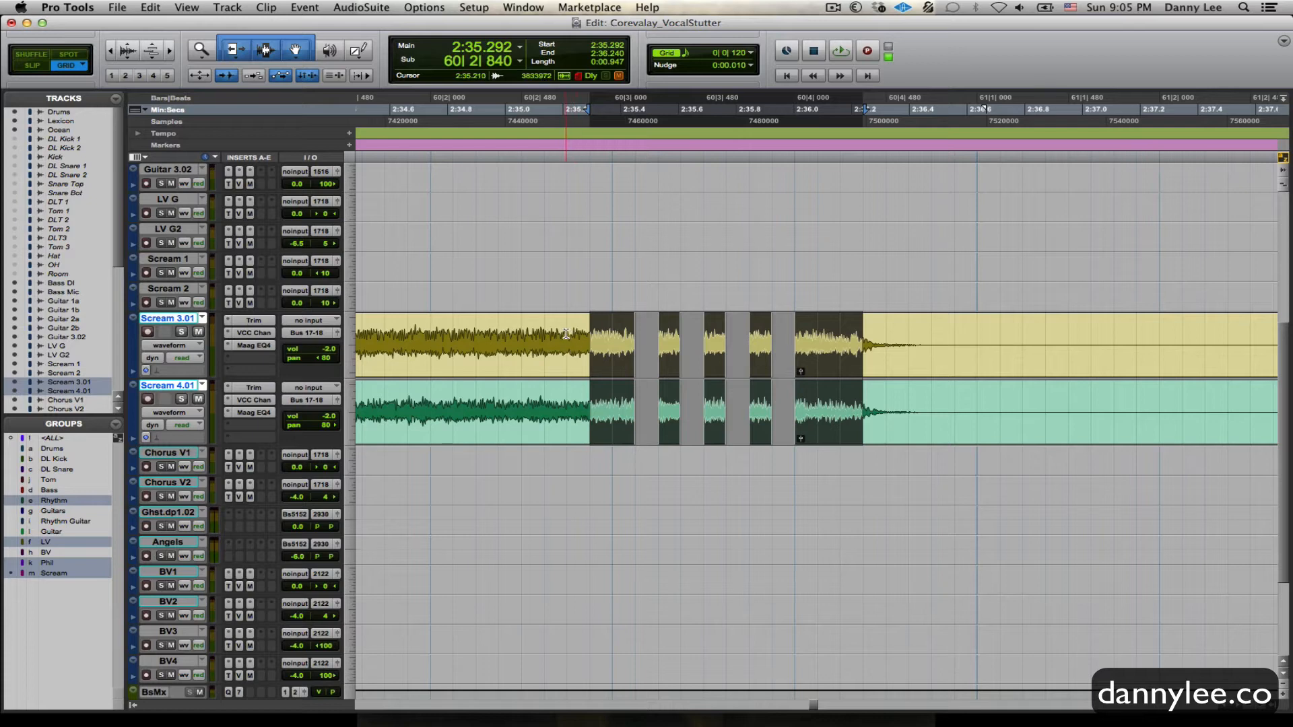
left_click_drag(568, 337, 818, 347)
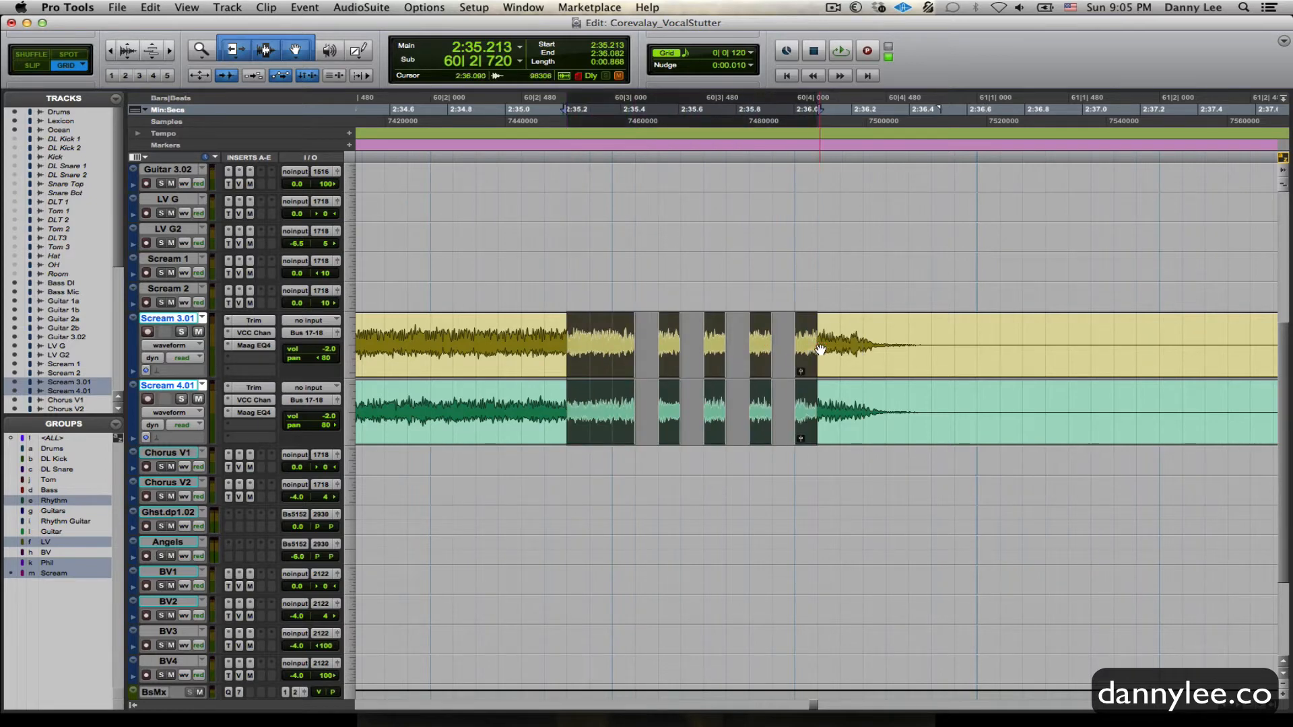
left_click_drag(601, 319, 819, 327)
left_click(566, 328)
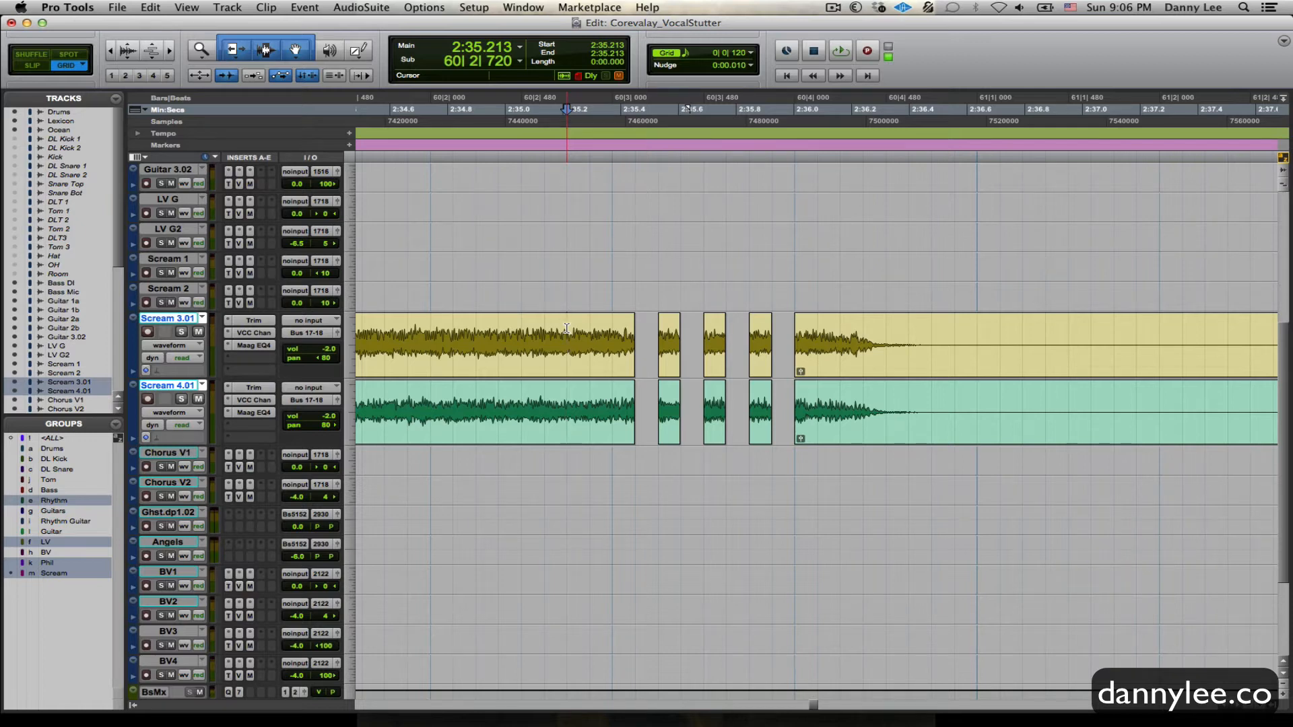
Switch to Slip mode, select the first stutter section on both Scream tracks, and restore it to continuous, uncut audio
key("F2")
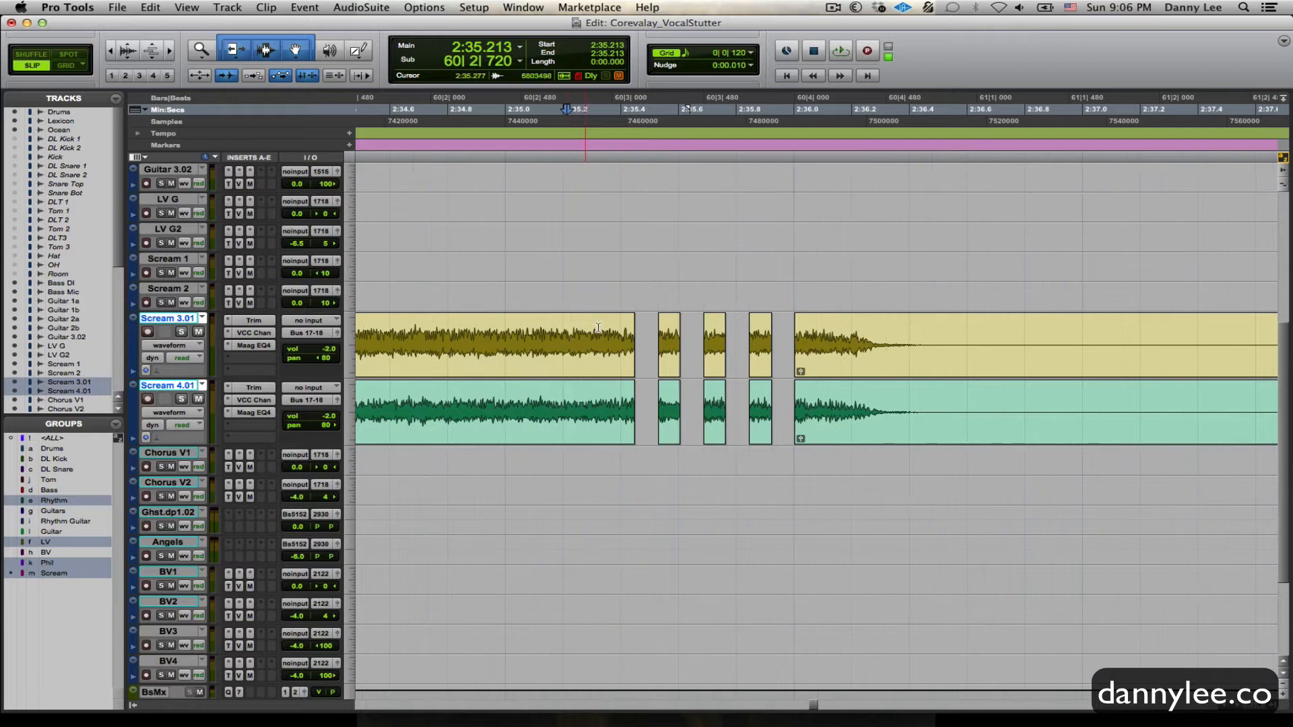
left_click_drag(588, 327, 859, 346)
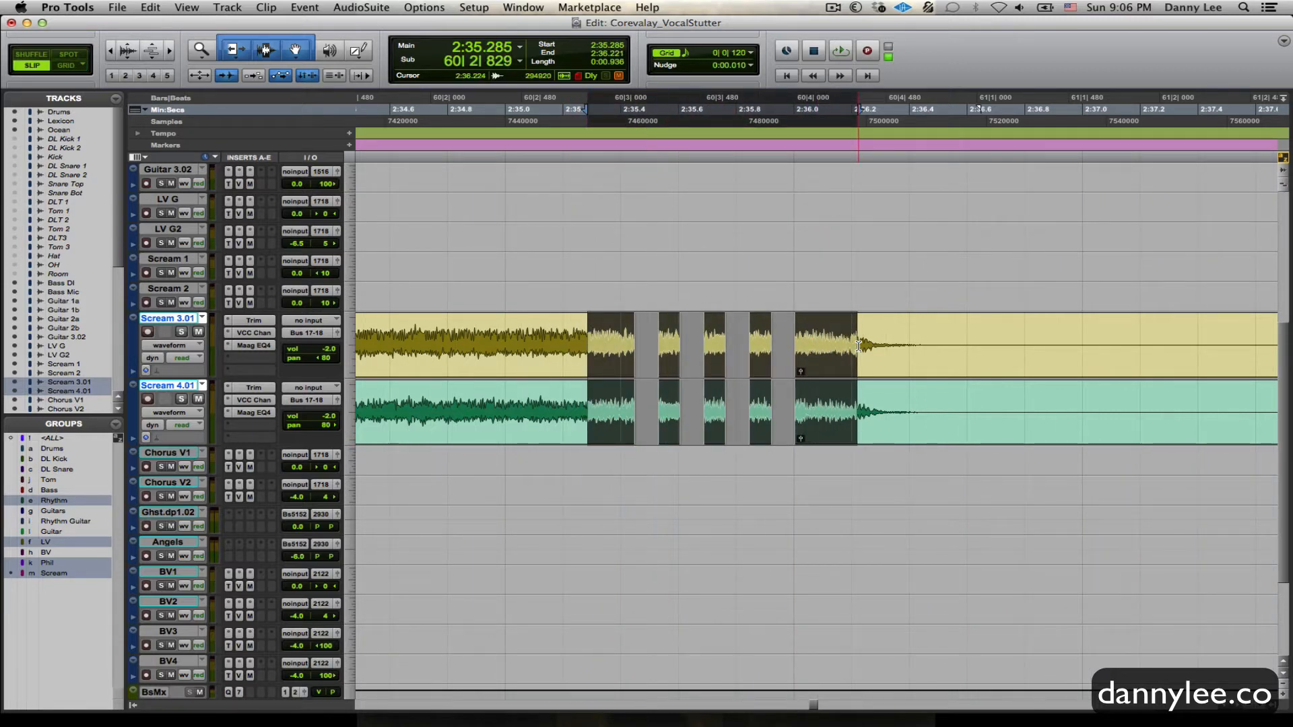
key("super+z")
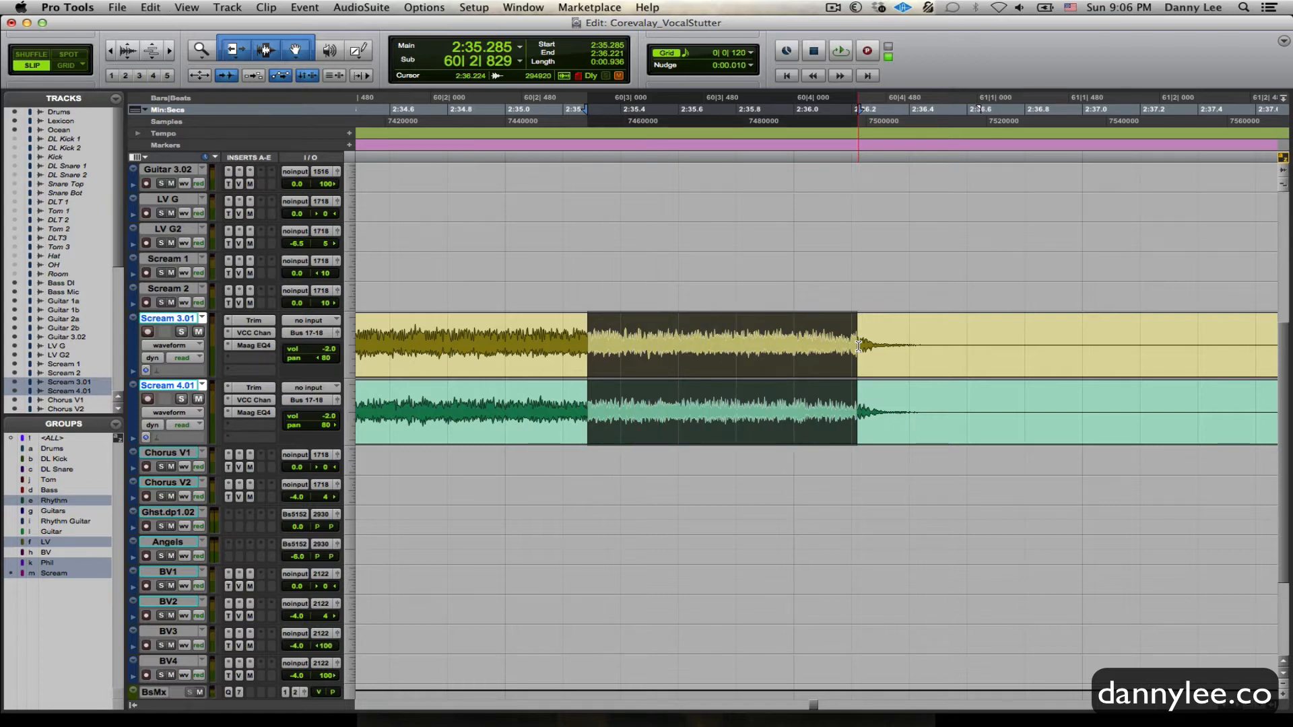
Play the ending of the first scream without the stutter cuts, starting at about 2:35.154 and again at about 2:34.517
left_click(549, 329)
key("space")
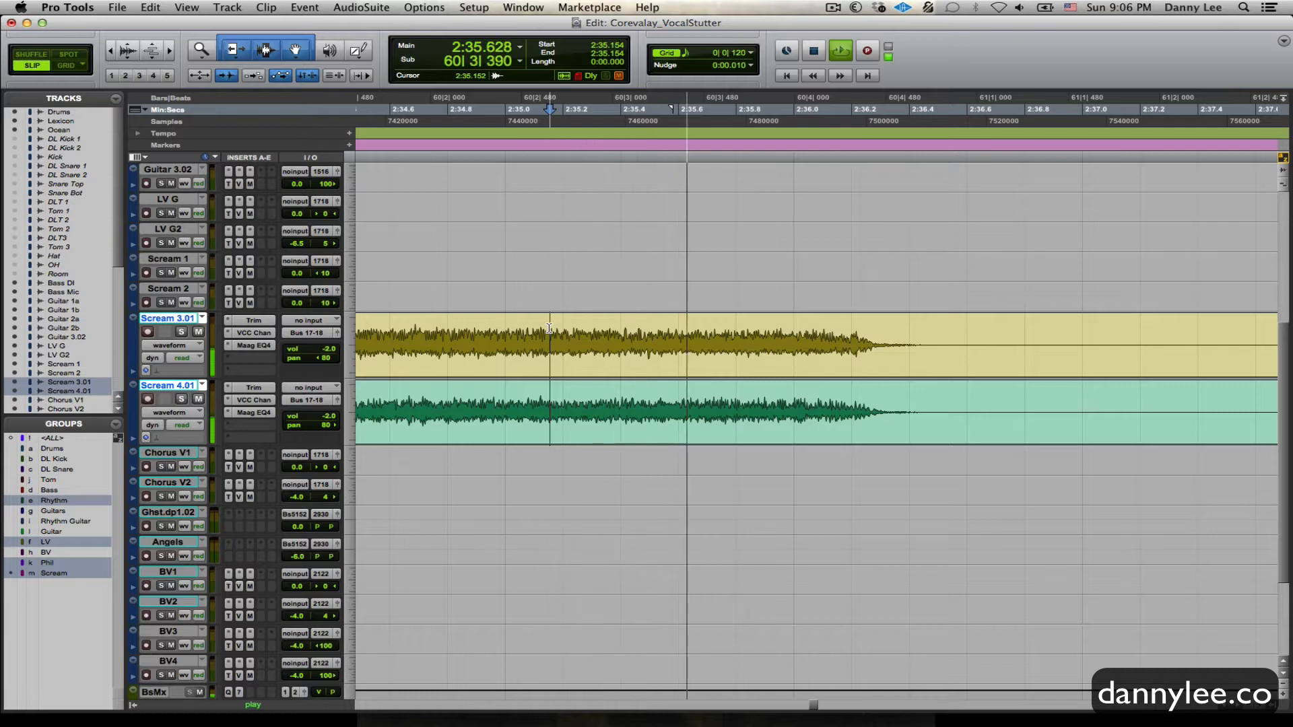
key("r")
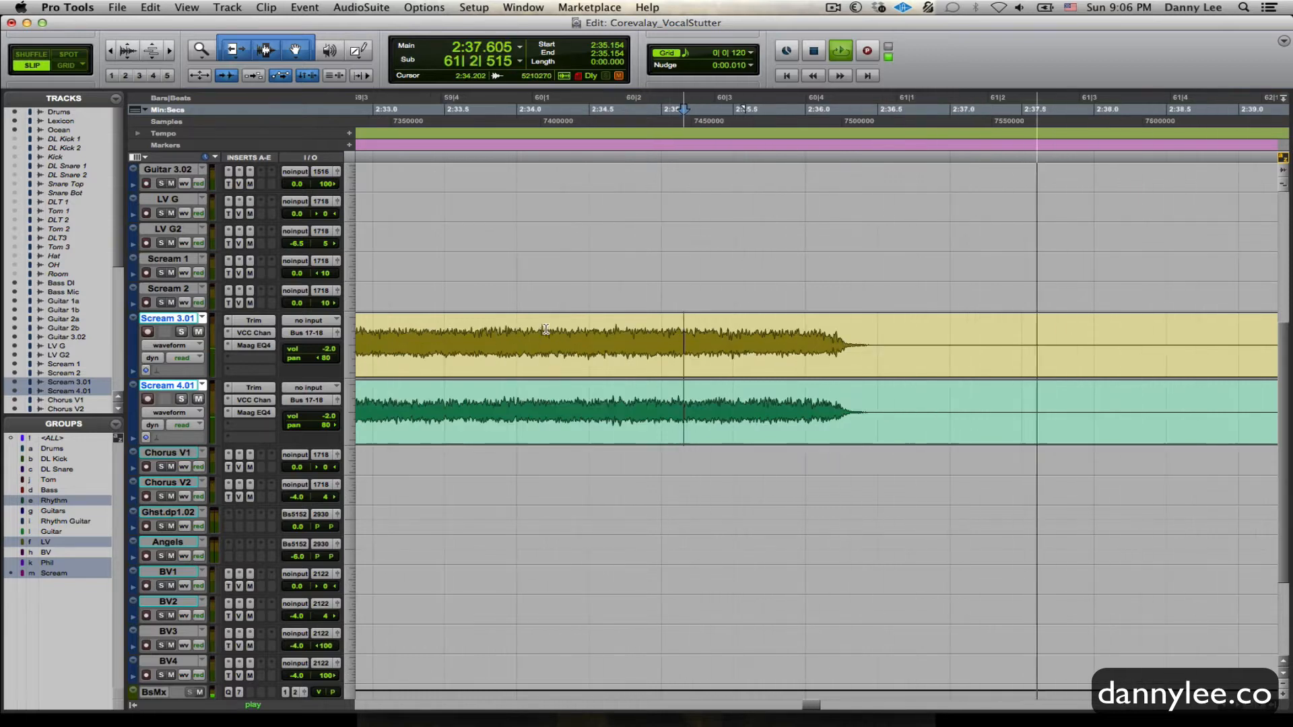
left_click(592, 334)
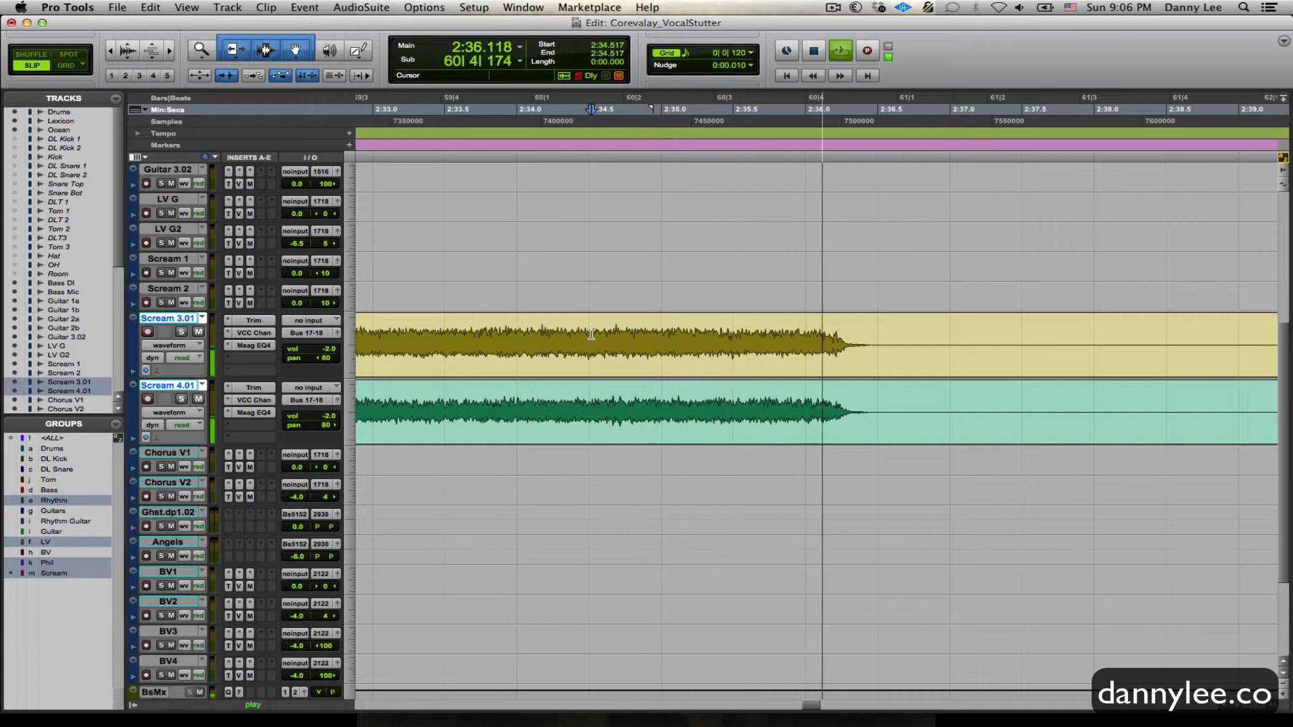
key("space")
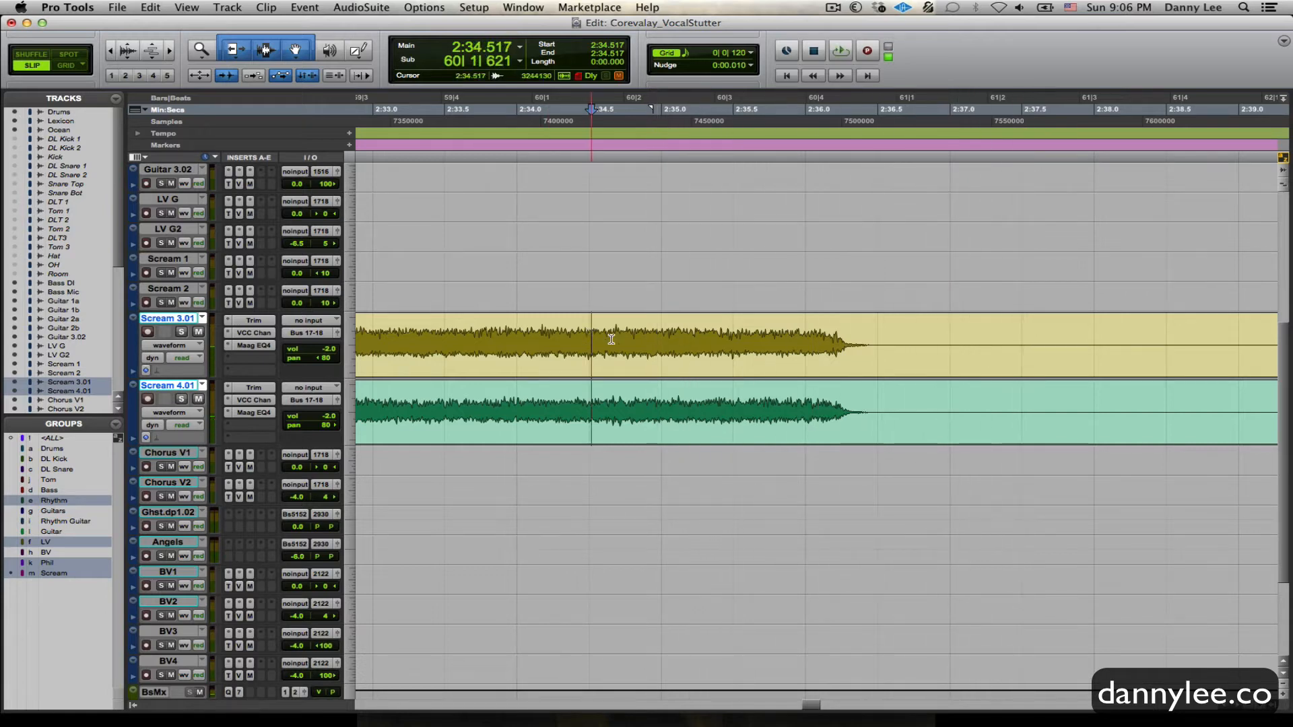
Switch to Grid mode and select the scream's ending from 2:35.056 to 2:36.161 across both Scream tracks
left_click(661, 331)
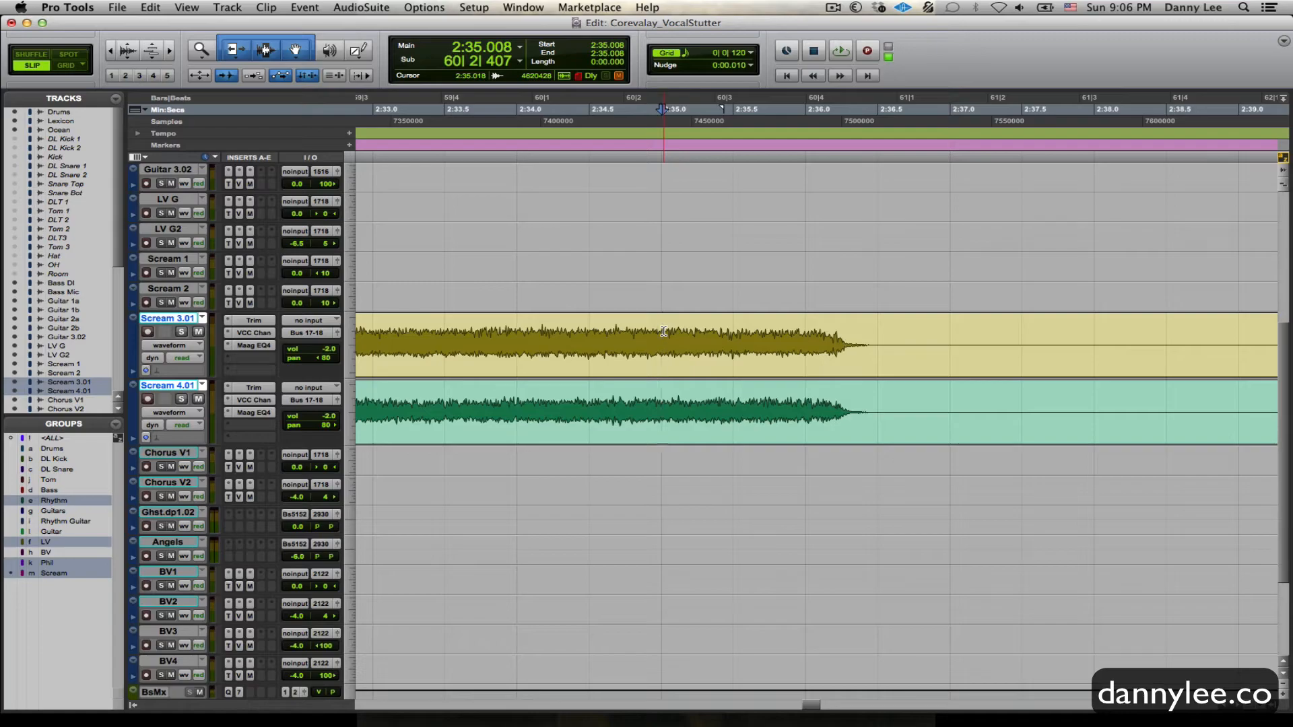
key("F4")
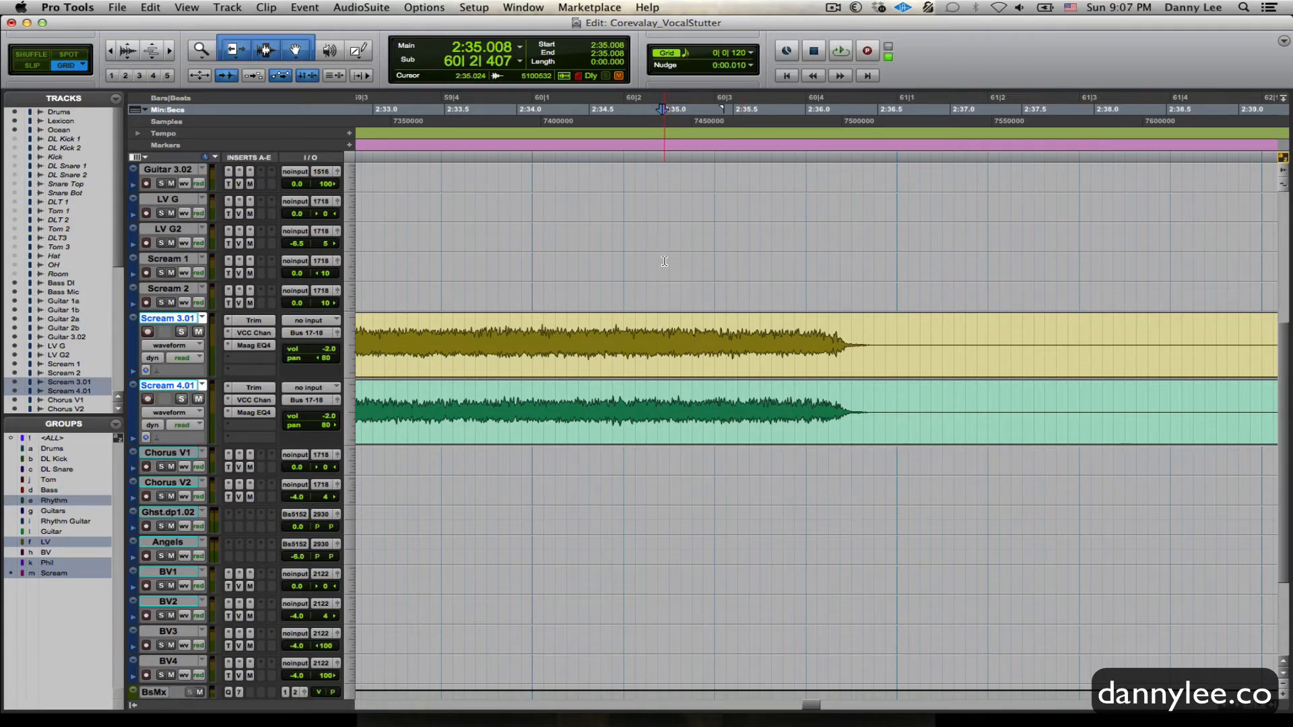
left_click_drag(668, 260, 829, 370)
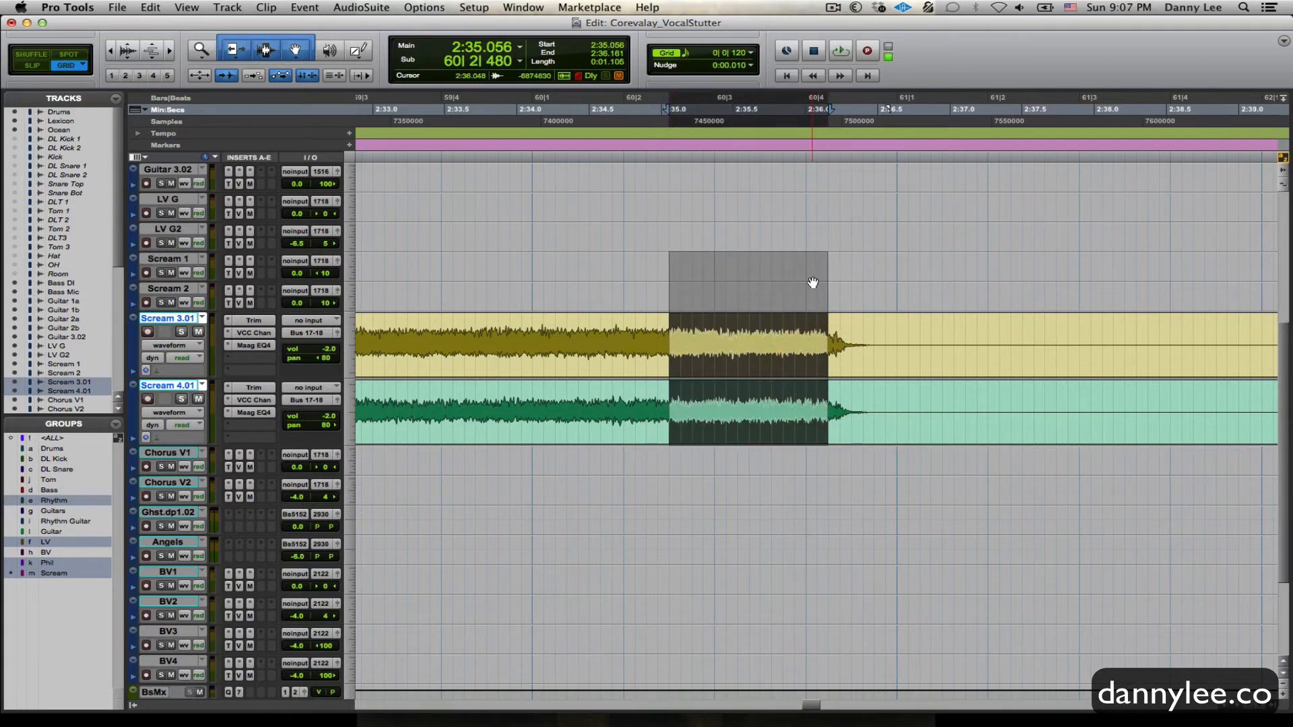
key("super+bracketright")
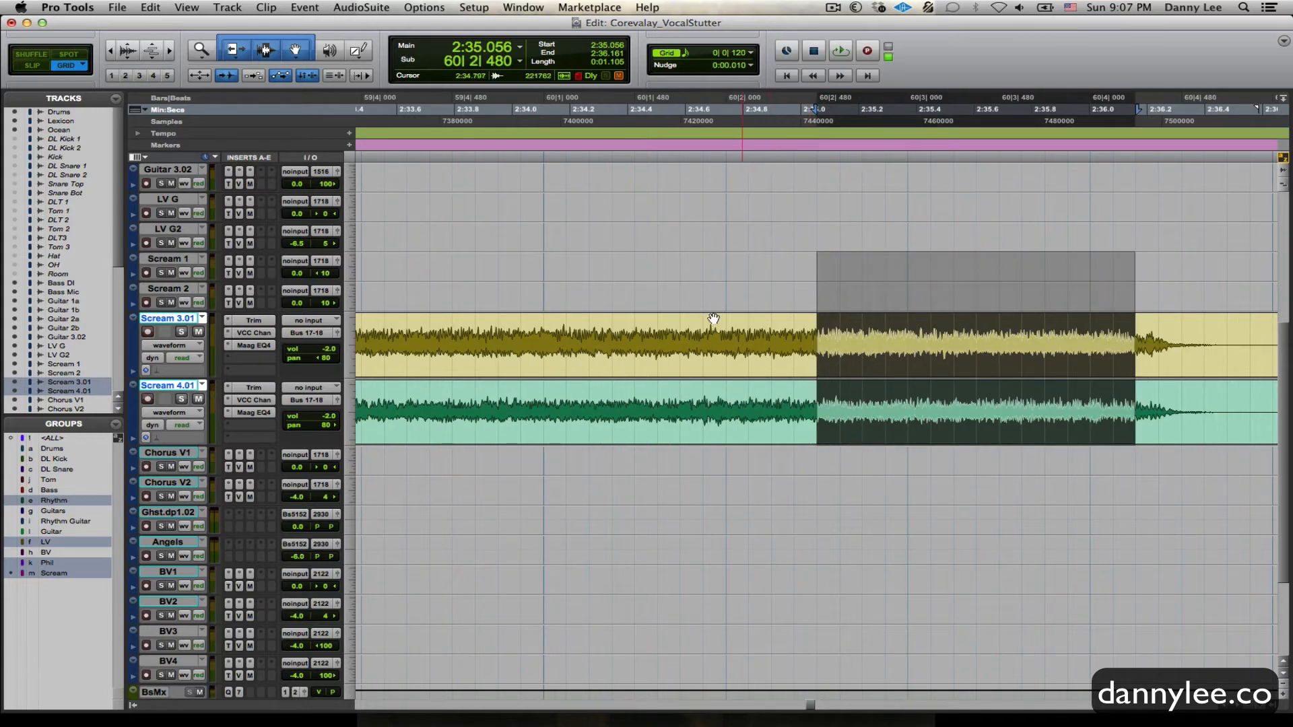
scroll(693, 329, "right", 3)
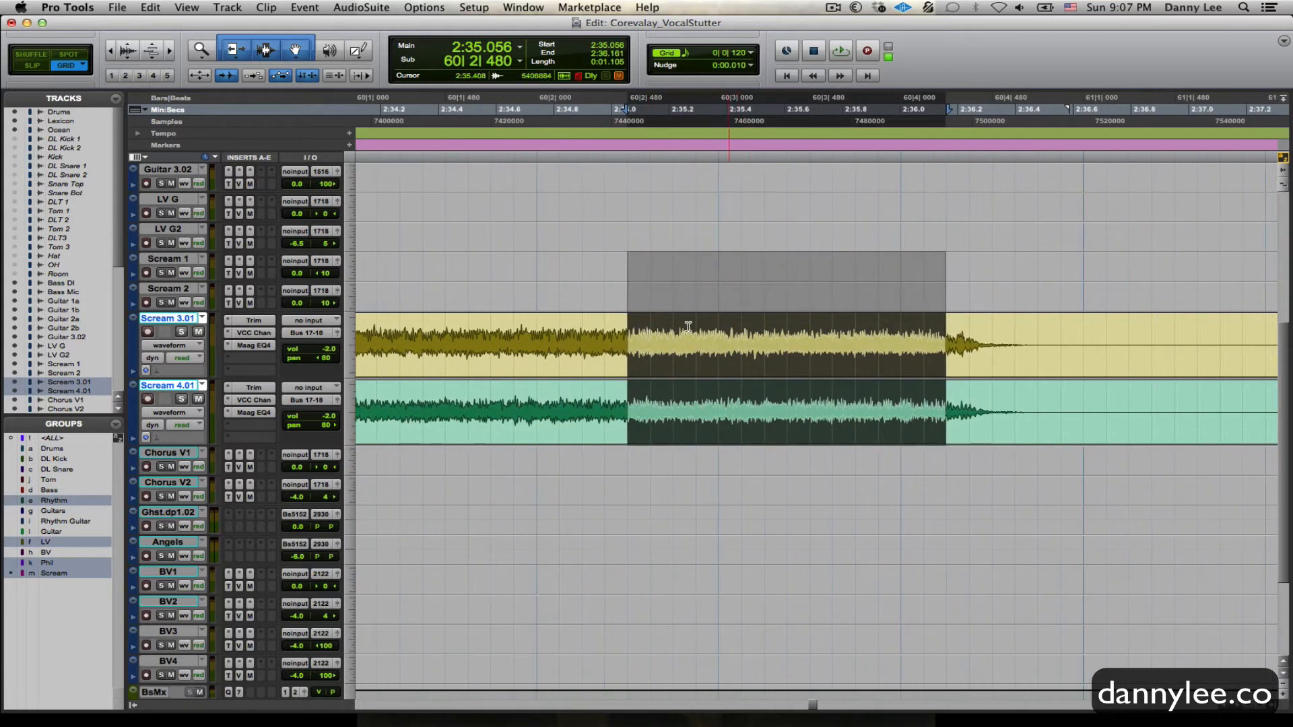
Play the uncut ending of the first scream from 60|2|240
left_click(573, 326)
key("space")
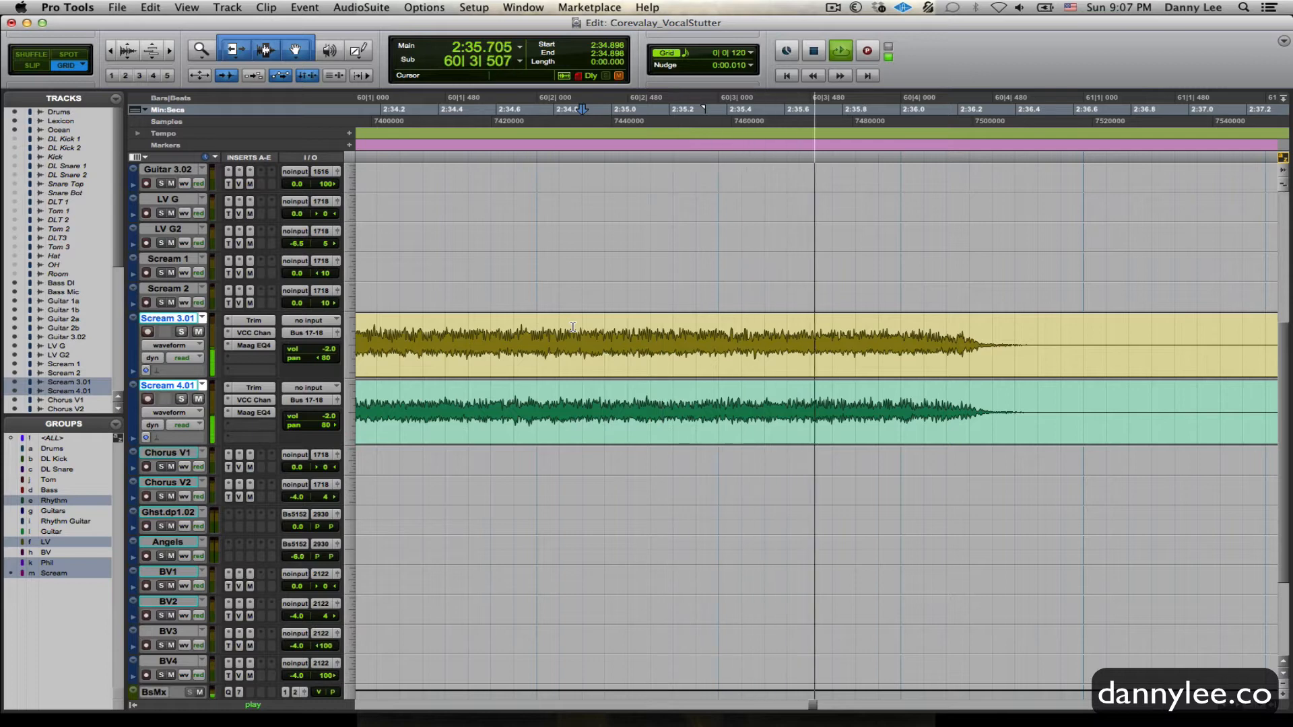
key("space")
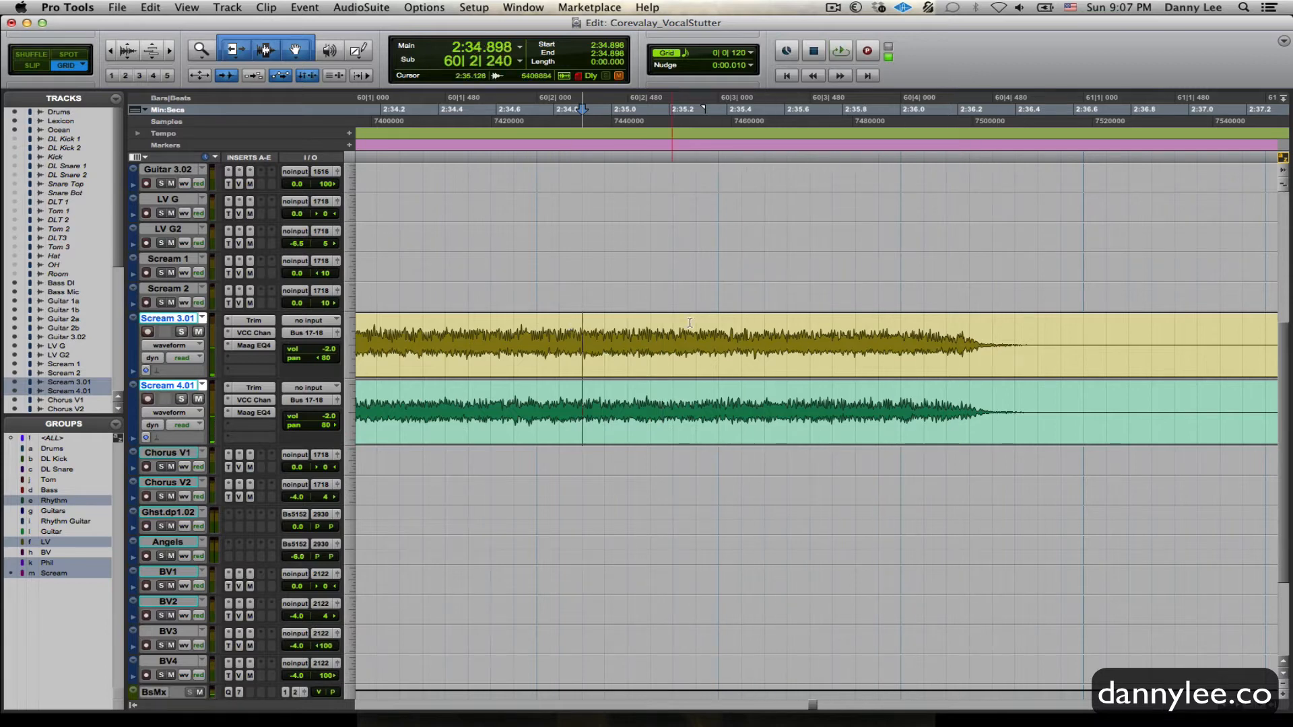
Compare the grid positions 60|3|000 and 60|3|120 as stutter start points, and check the span up to 60|4|000
left_click(741, 326)
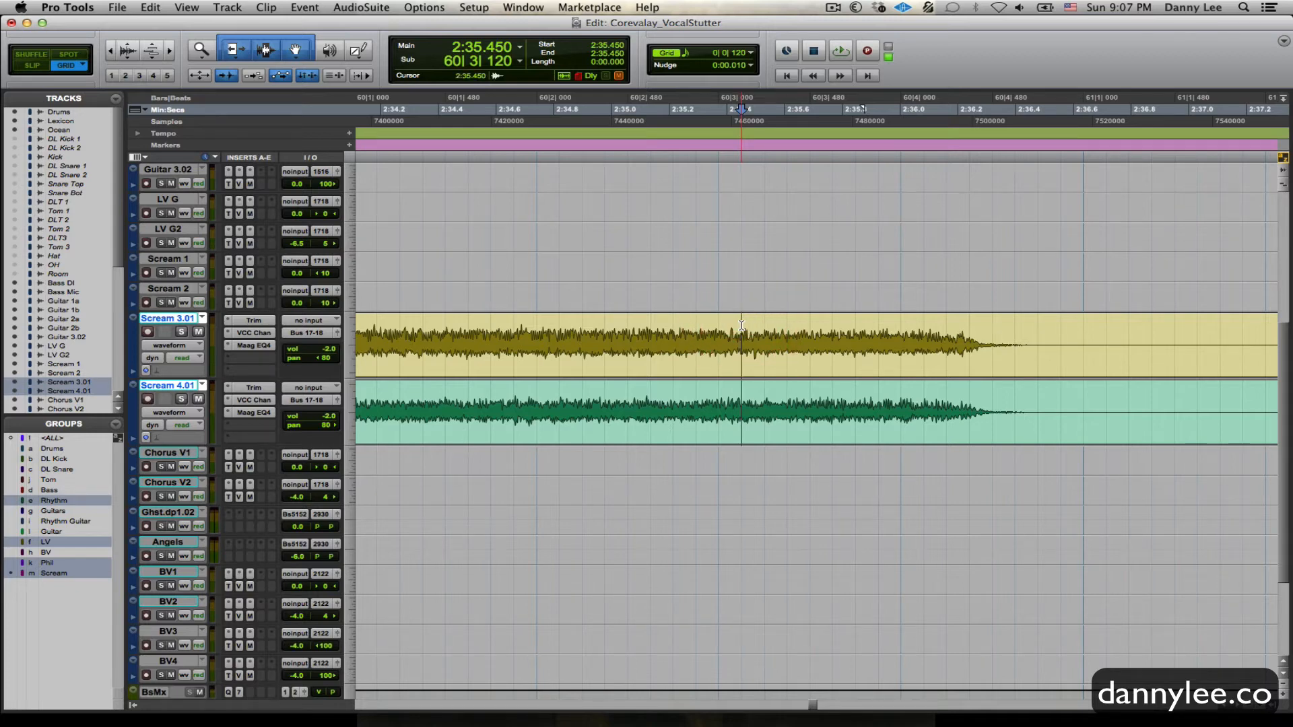
left_click(742, 324)
left_click(720, 324)
left_click(742, 324)
left_click(718, 324)
left_click_drag(696, 322, 768, 322)
left_click(720, 323)
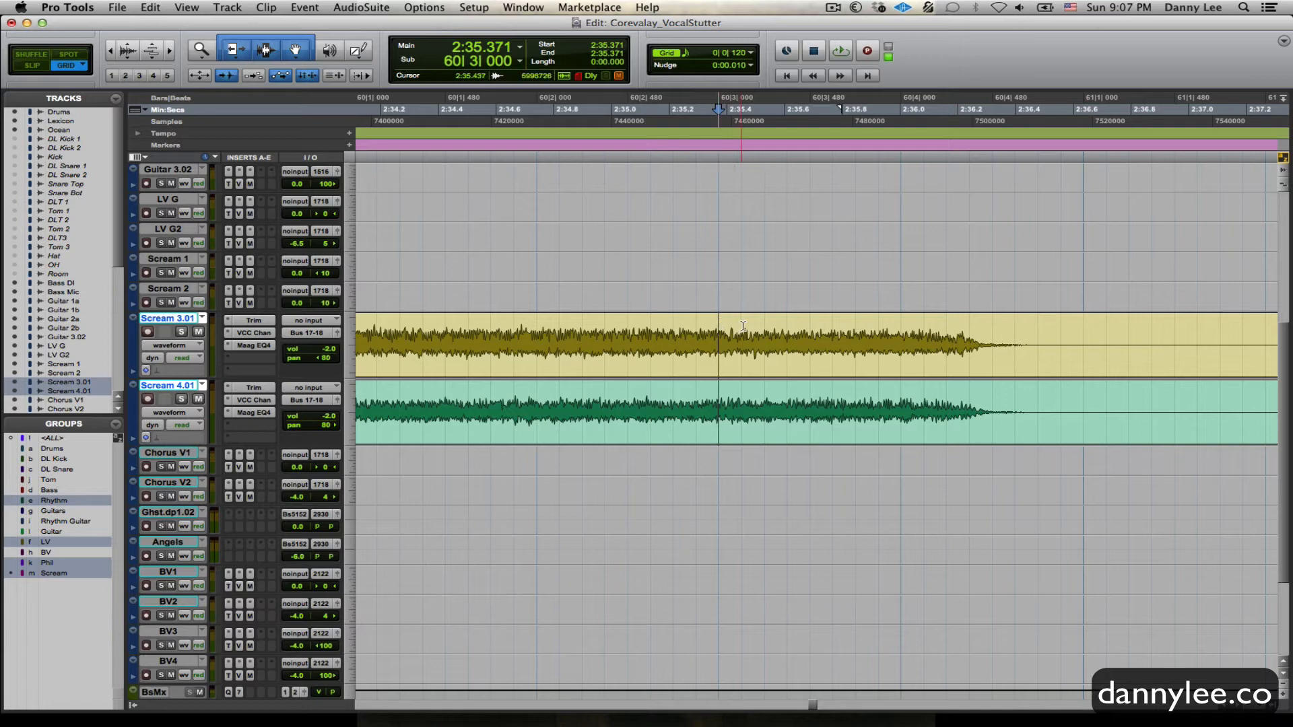
left_click(742, 325)
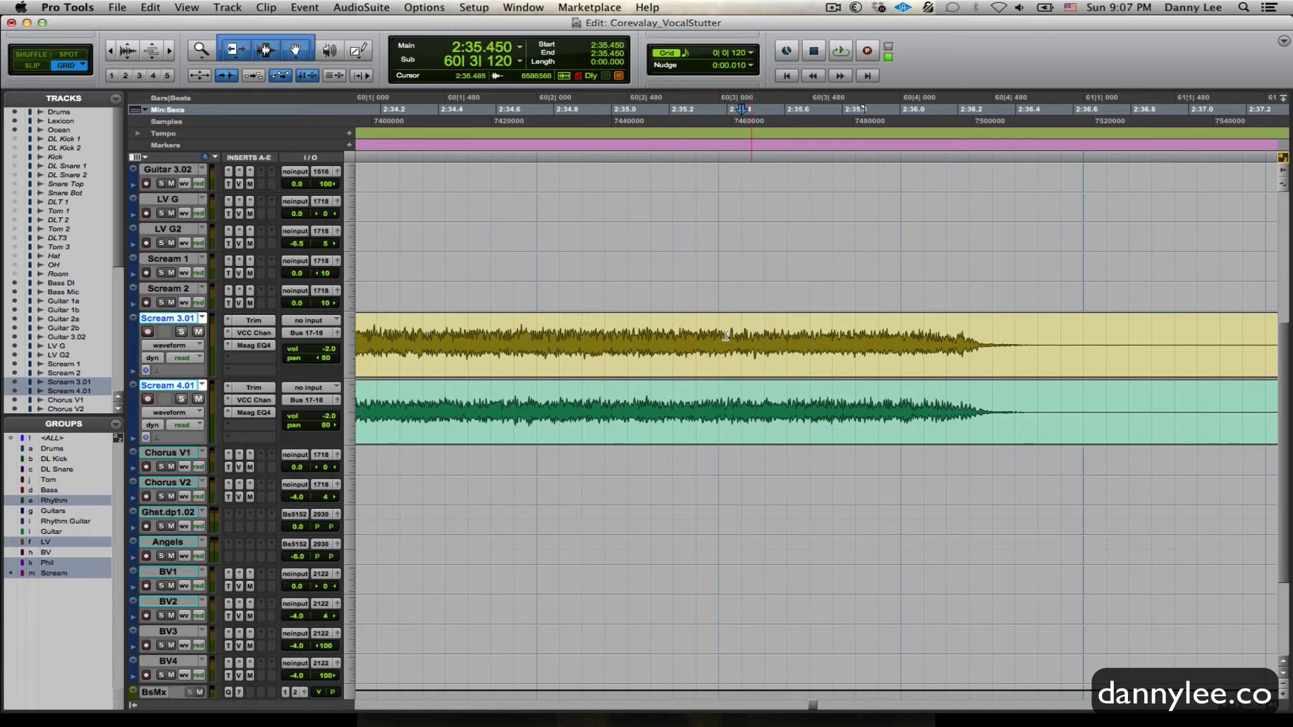
left_click_drag(726, 337, 905, 334)
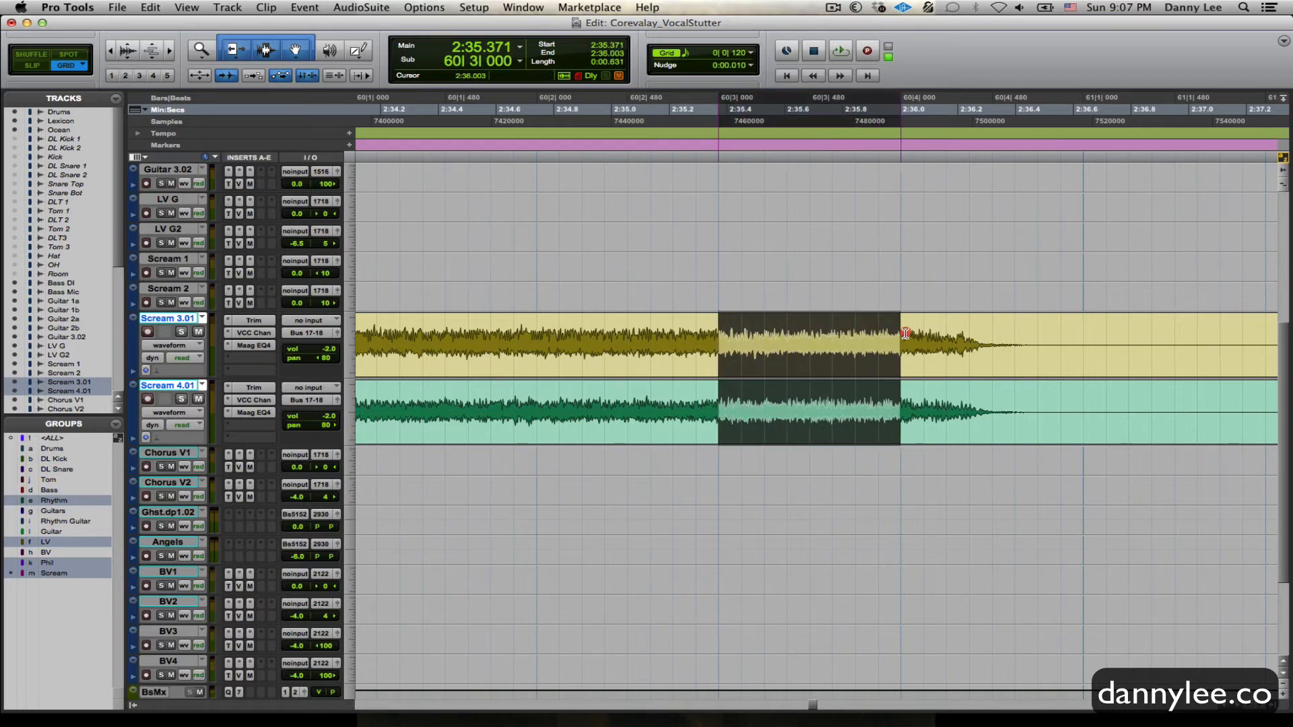
left_click(787, 322)
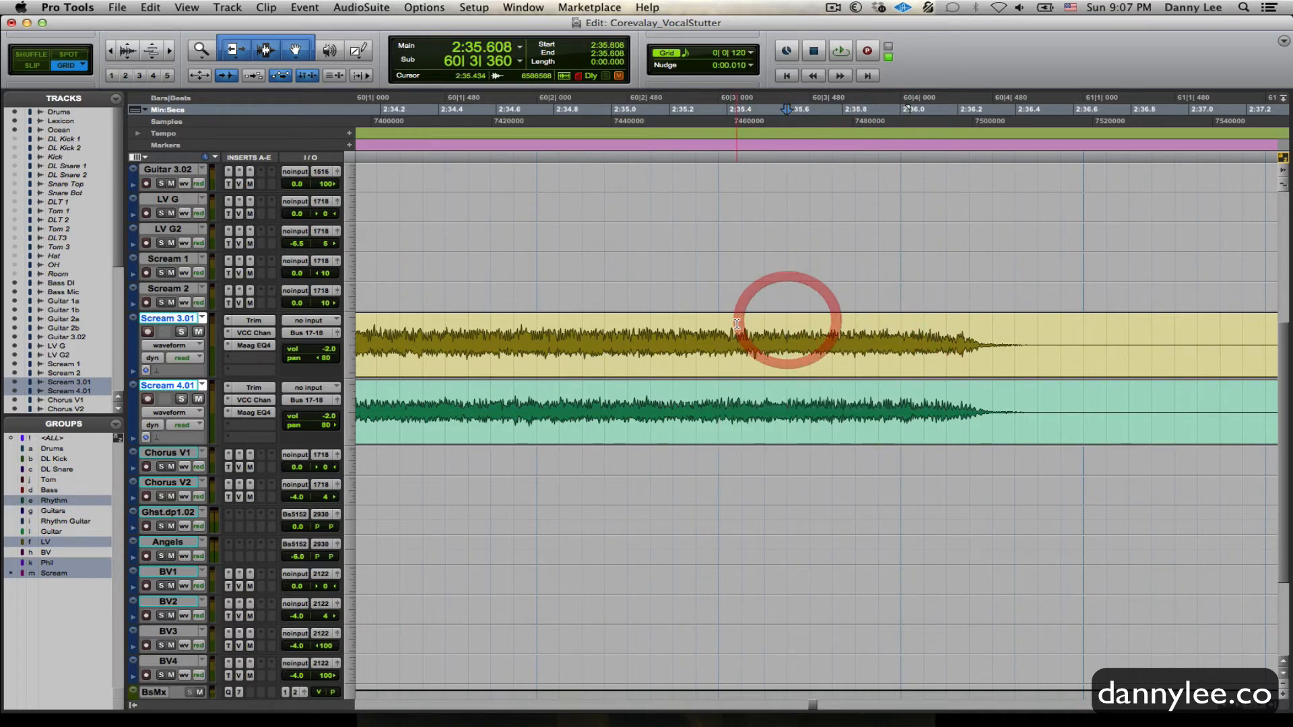
Split the clips on both Scream tracks at 60|3|120 and at about 60|3|240
left_click(741, 324)
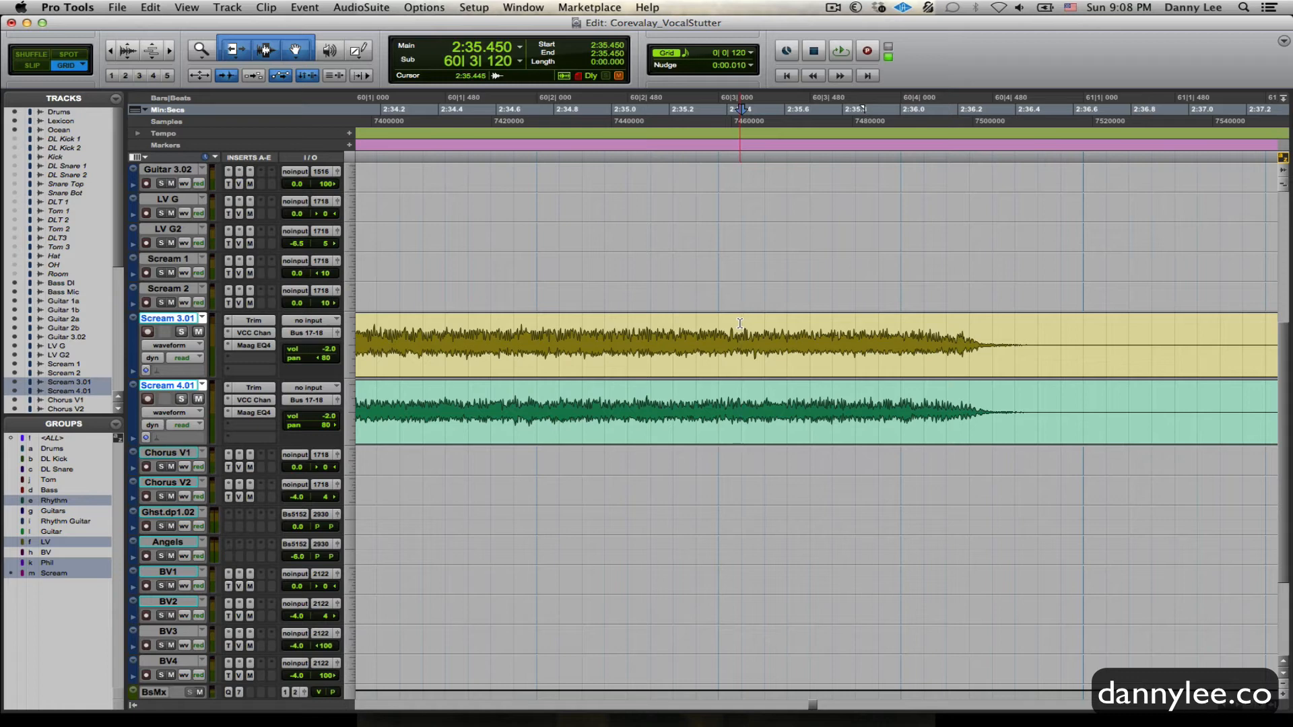
key("super+e")
key("super+z")
key("super+e")
left_click(765, 332)
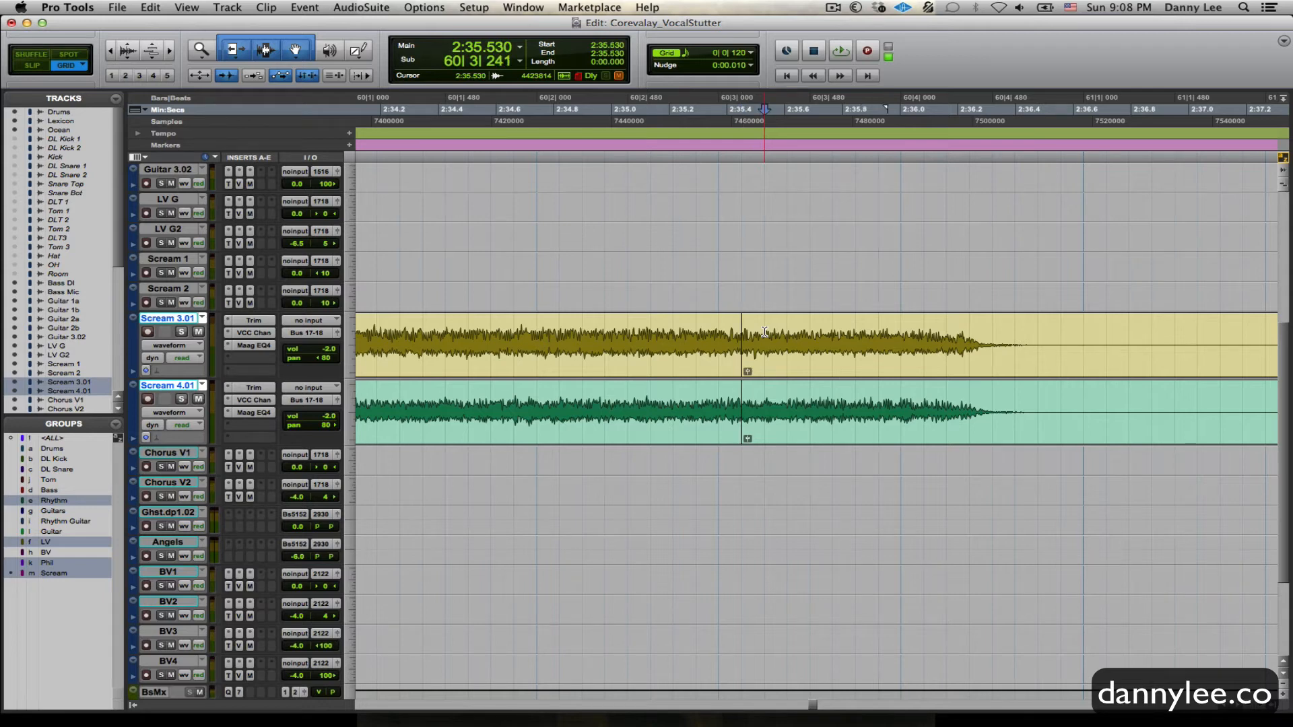
key("super+e")
key("Tab")
key("super+e")
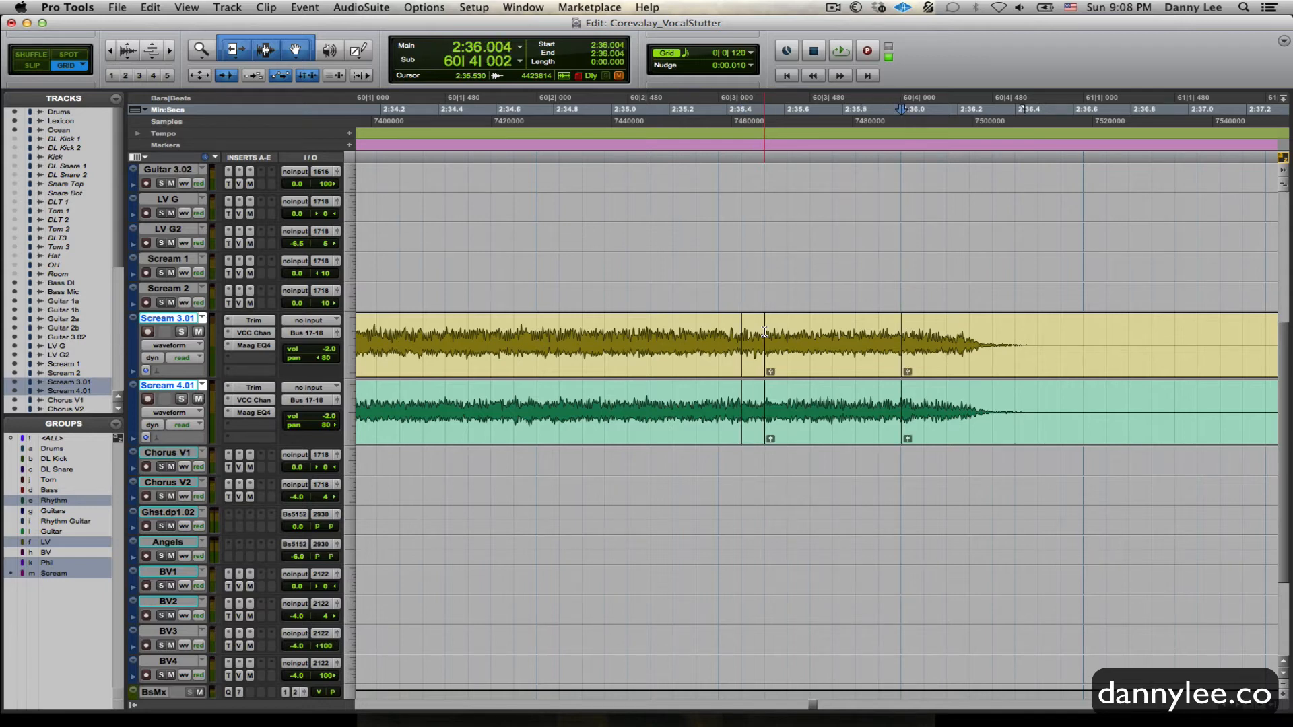
key("super+z")
left_click(761, 288)
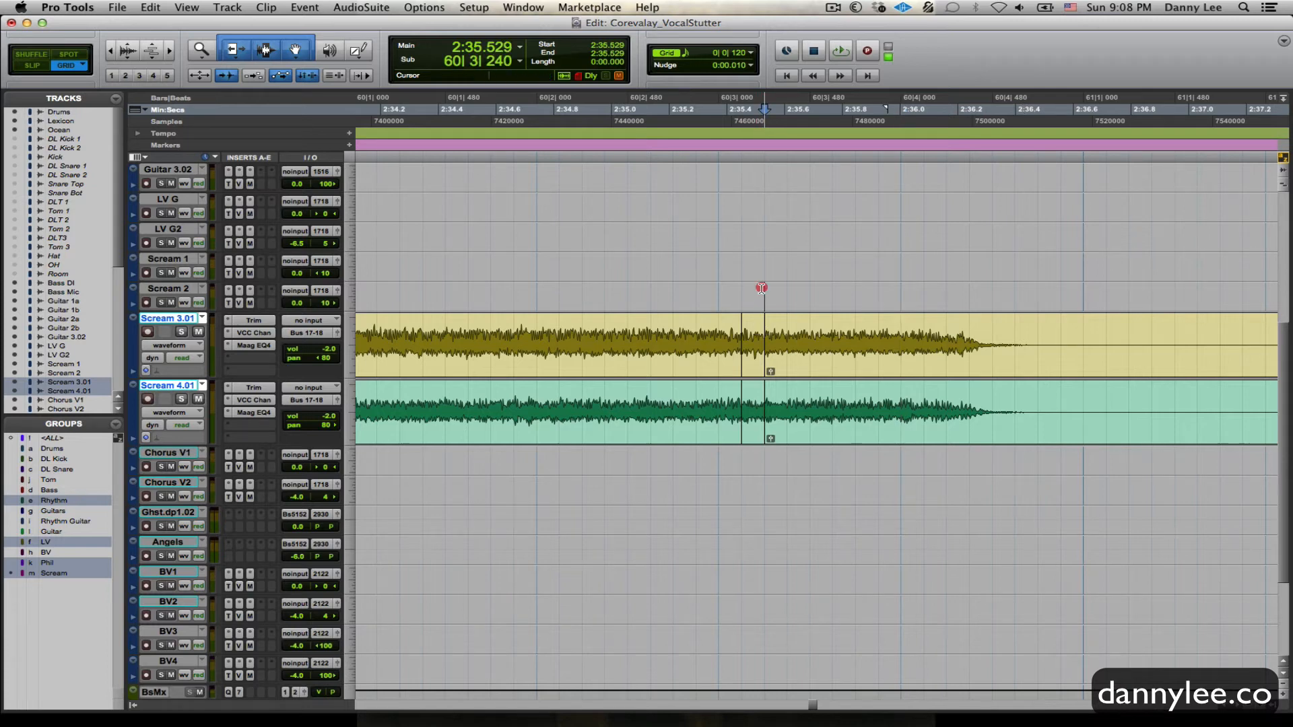
Split both Scream clips at every following grid line from 60|3|360 through 60|4|000, spaced 0|0|120 apart
left_click(785, 318)
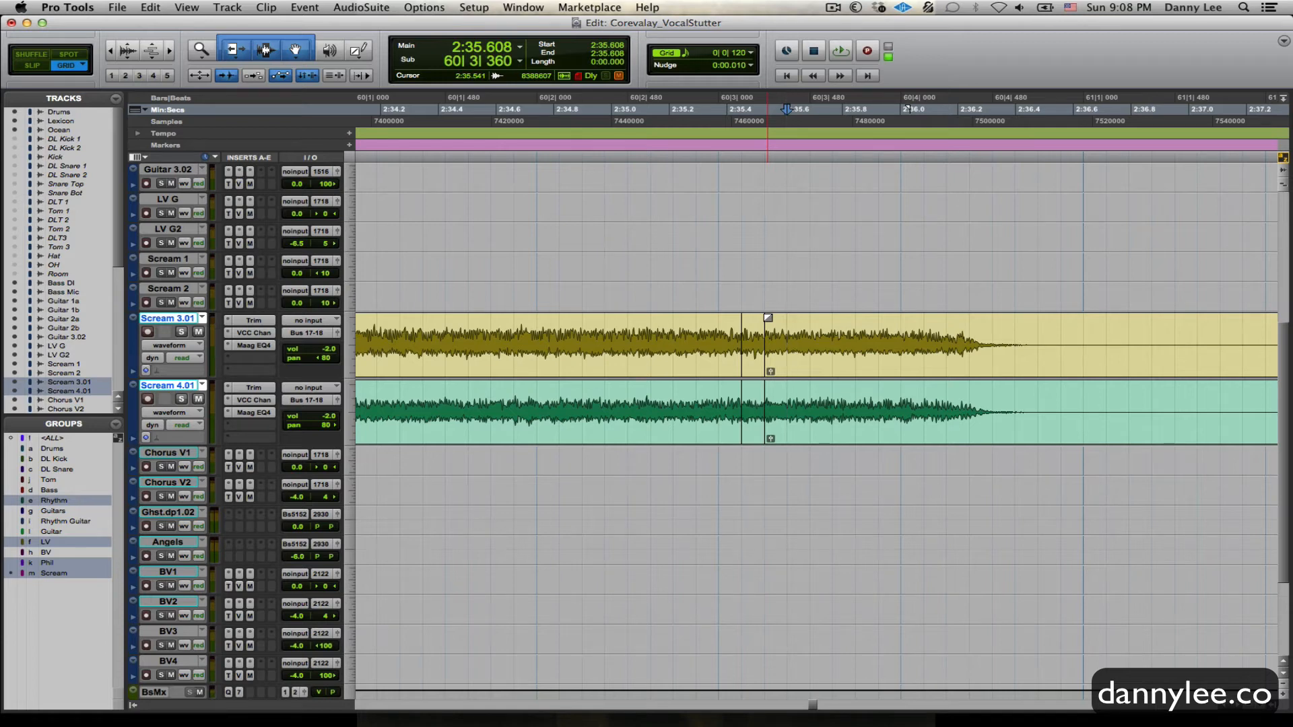
key("super+e")
left_click(810, 329)
key("super+e")
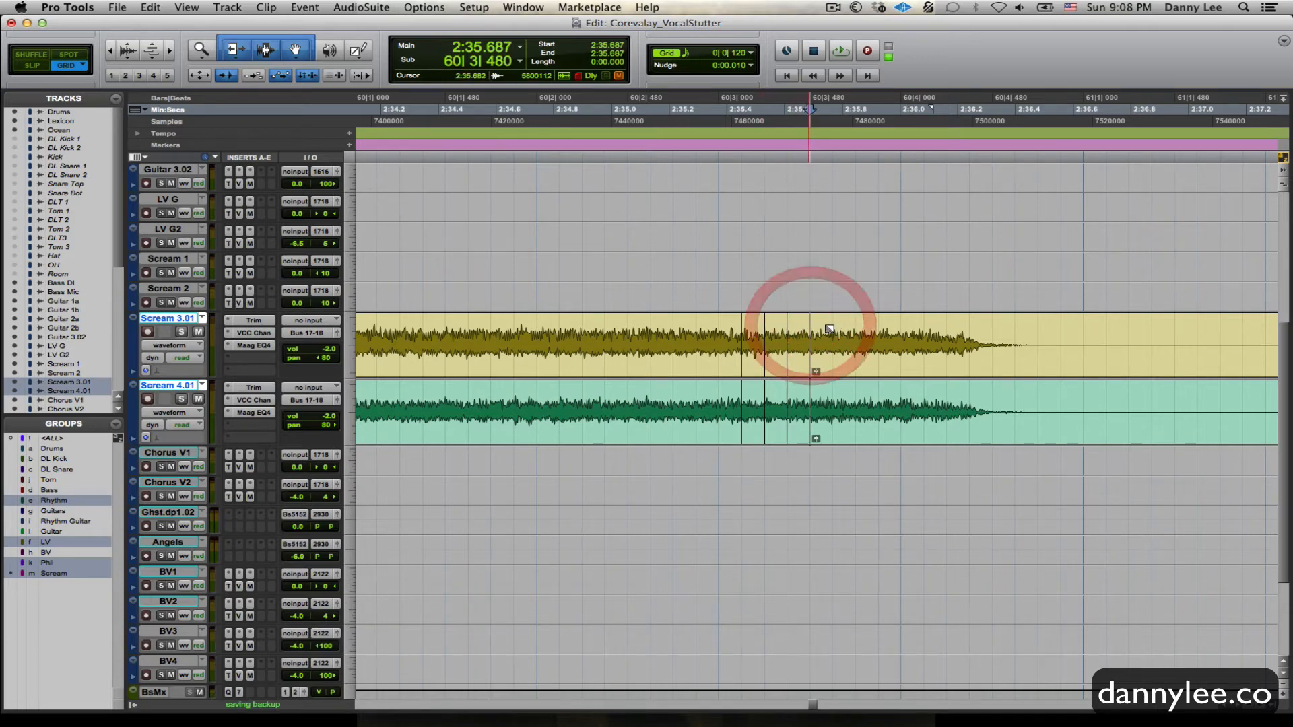
left_click(834, 328)
key("super+e")
left_click(856, 327)
key("super+e")
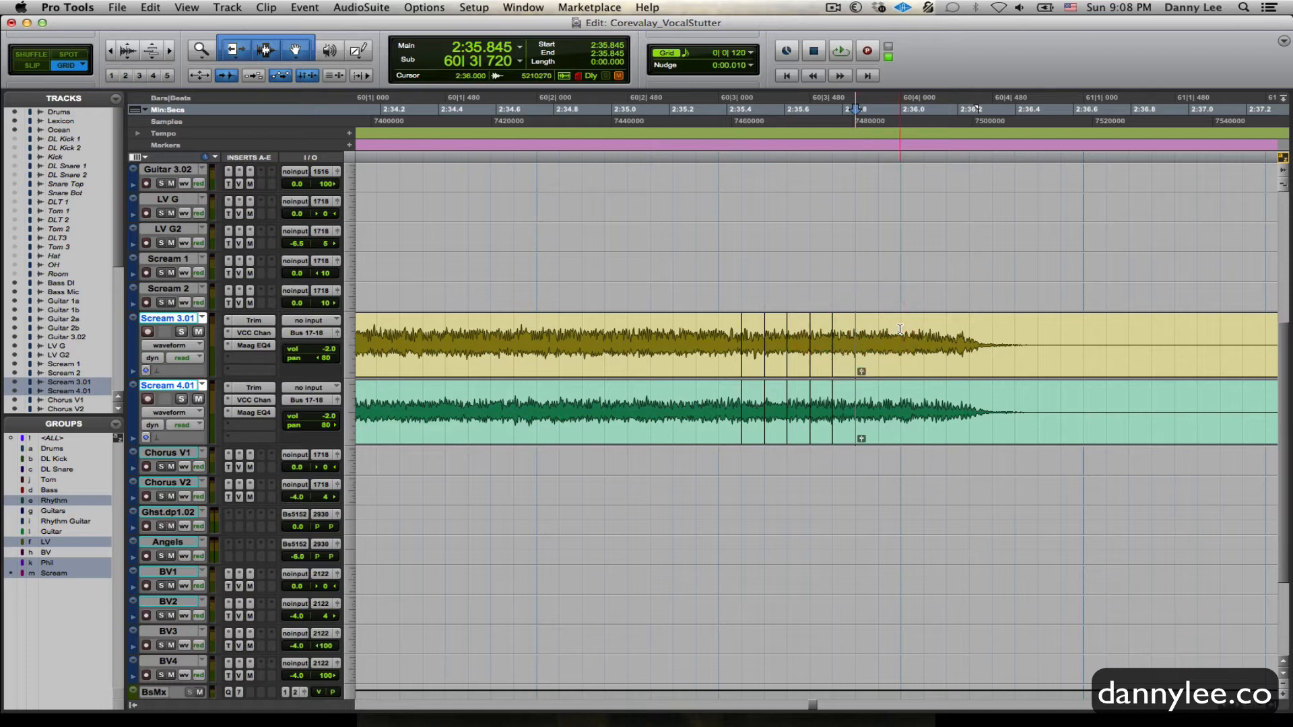
left_click(880, 329)
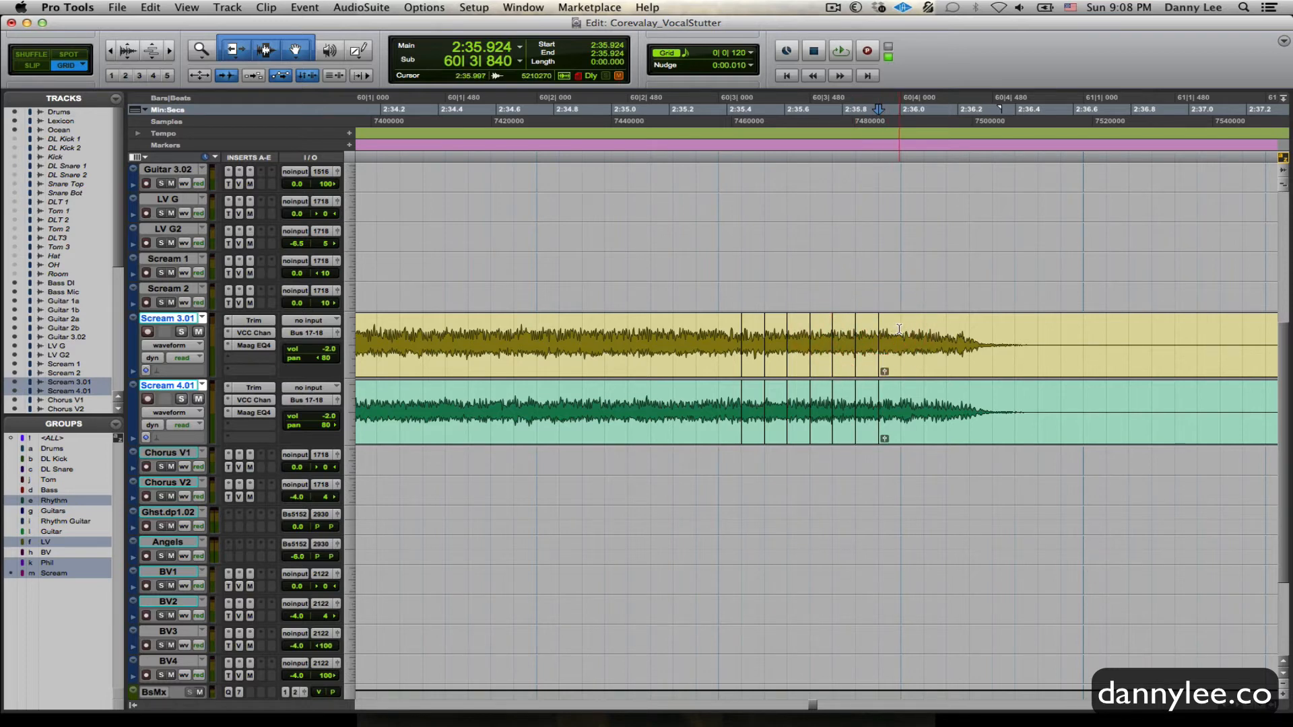
key("super+e")
left_click(901, 328)
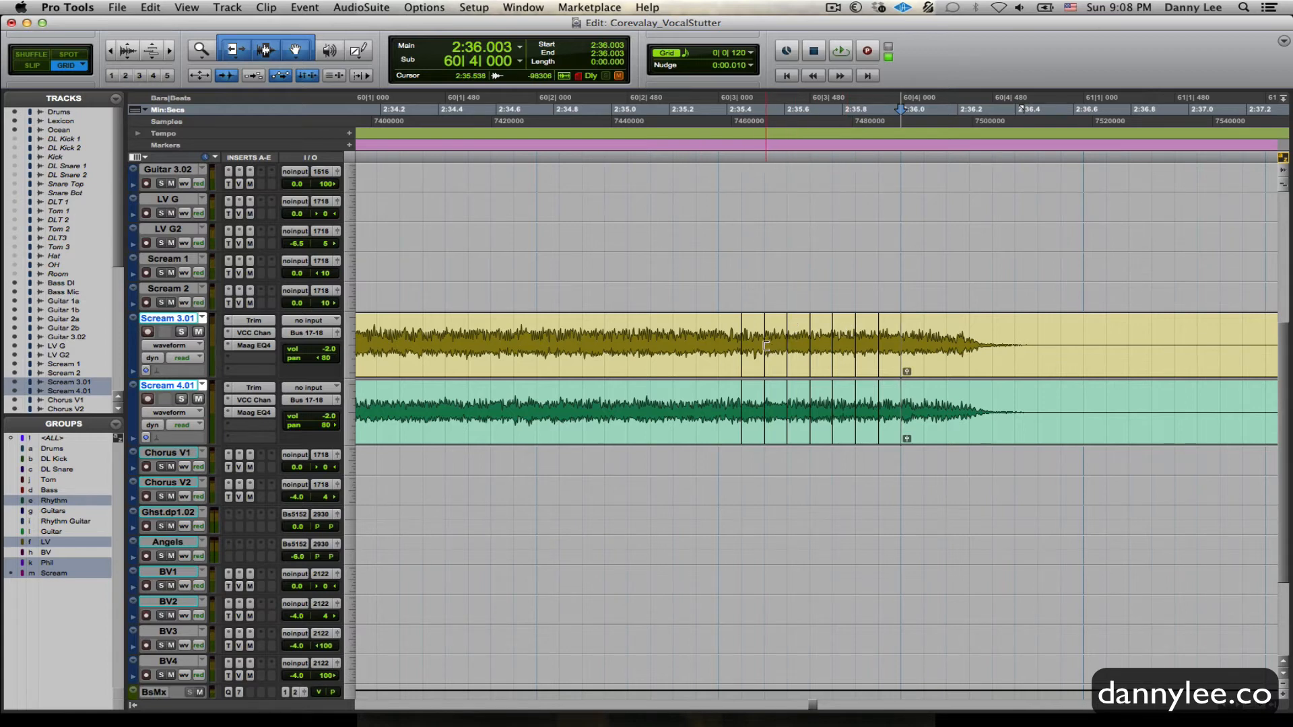
Play the sliced scream ending on both tracks from 60|2|840
left_click(697, 330)
key("space")
key("space")
key("space")
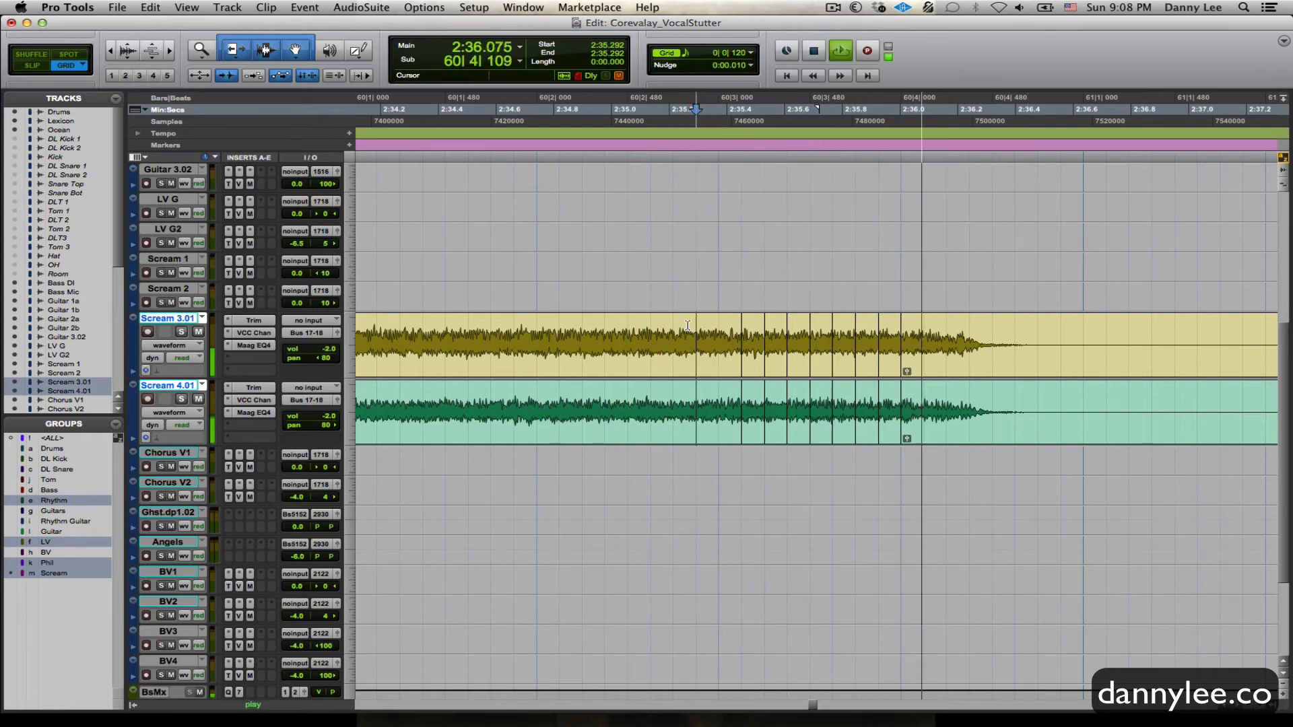
key("space")
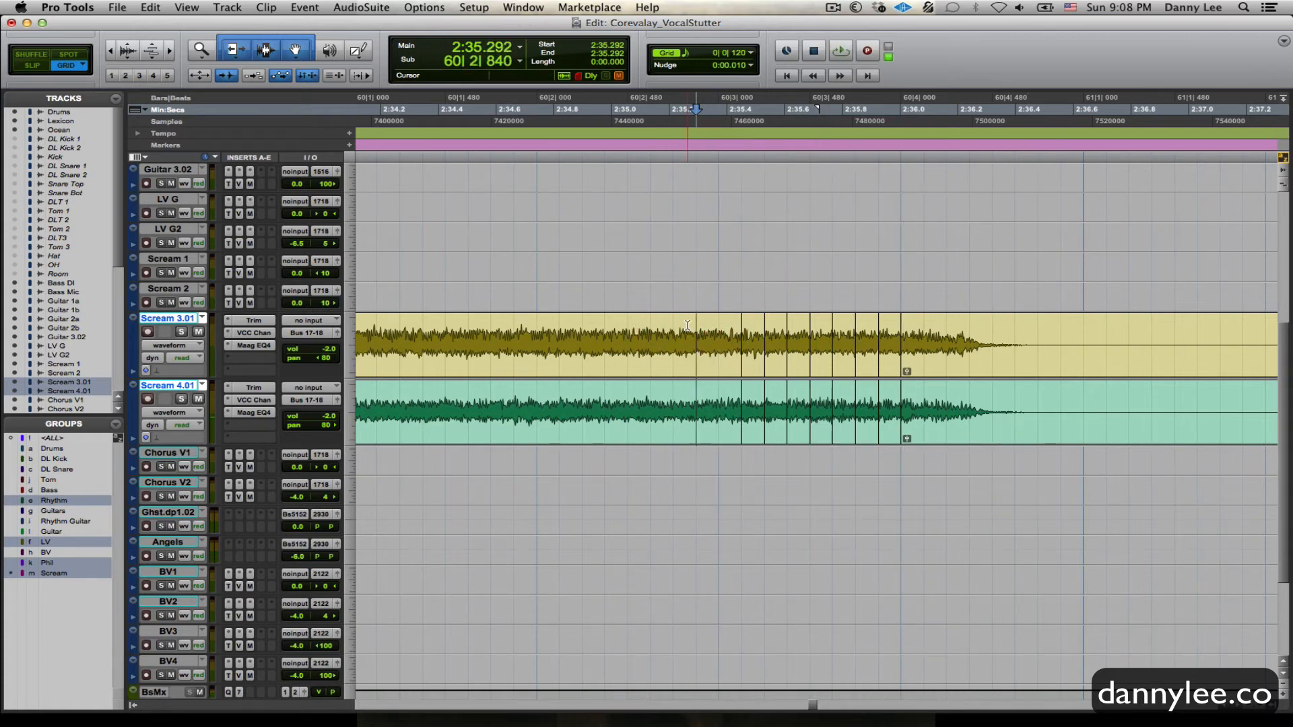
Examine the slice starting at 60|3|120 and the audio just before it around 60|3|000 on both Scream tracks
key("t")
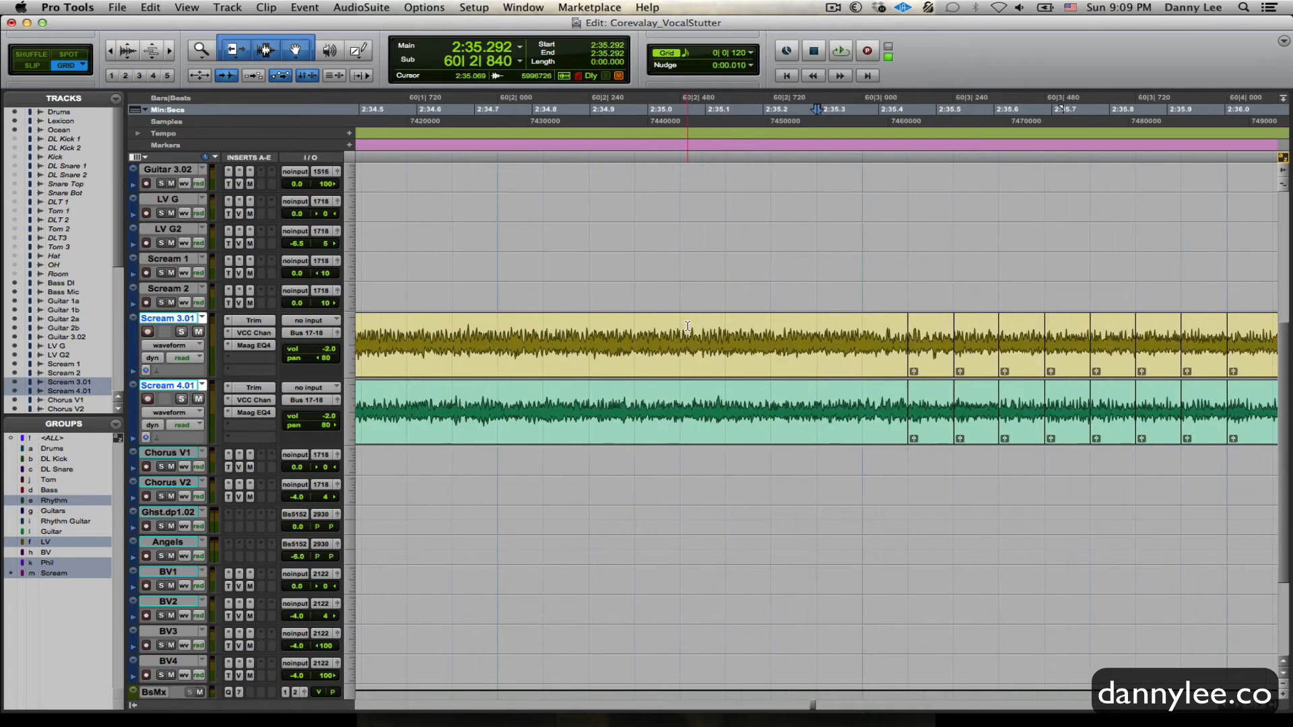
scroll(689, 326, "right", 5)
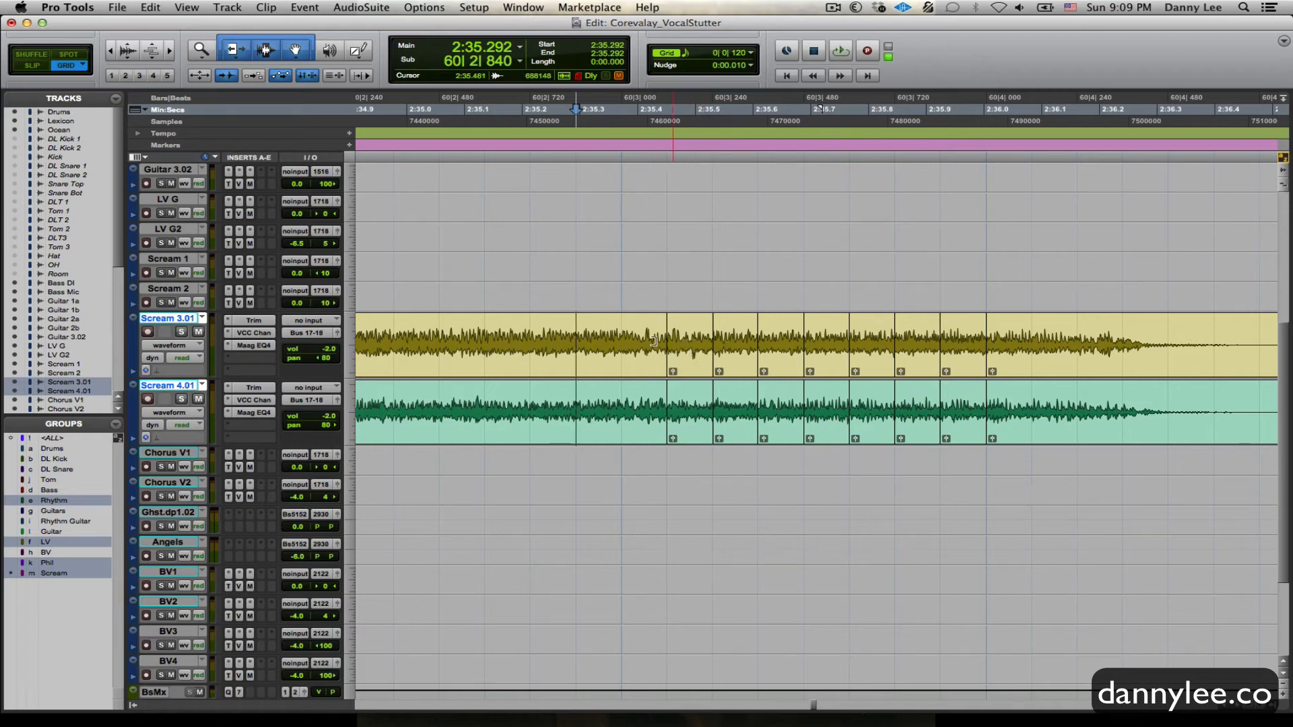
left_click(628, 336)
left_click_drag(628, 335, 583, 326)
left_click(686, 352)
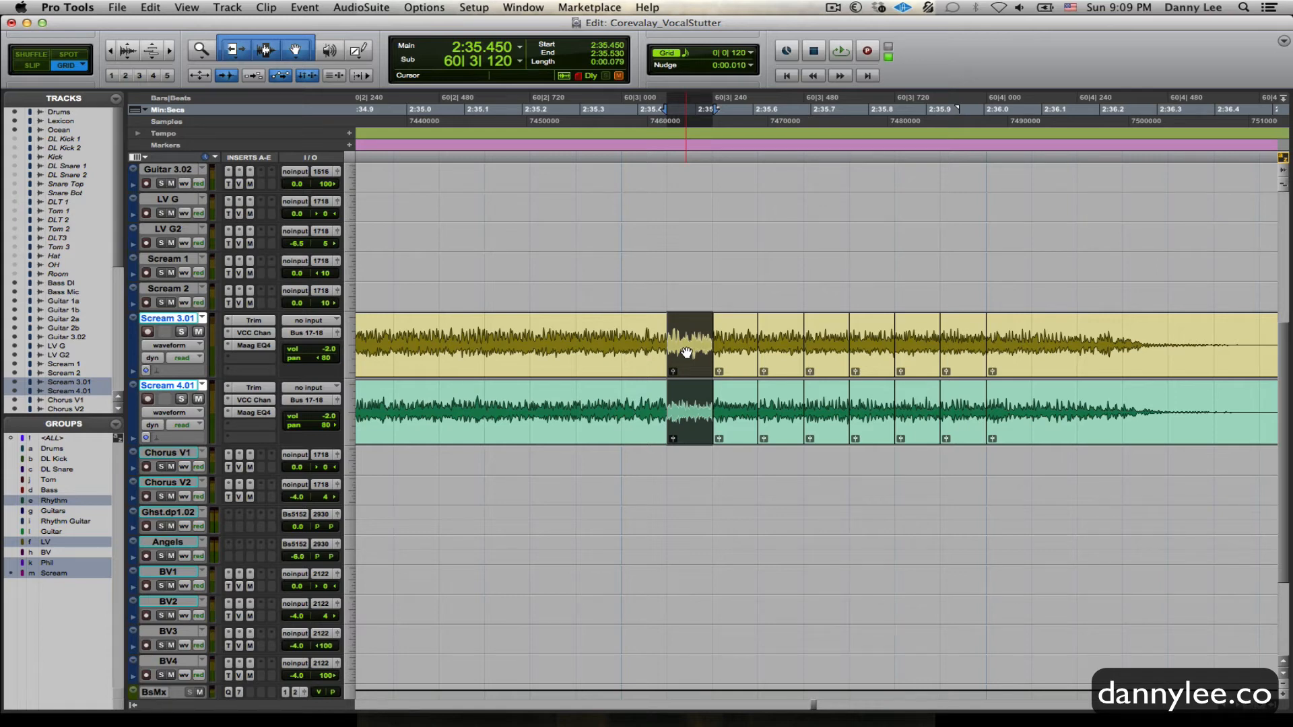
left_click(621, 328)
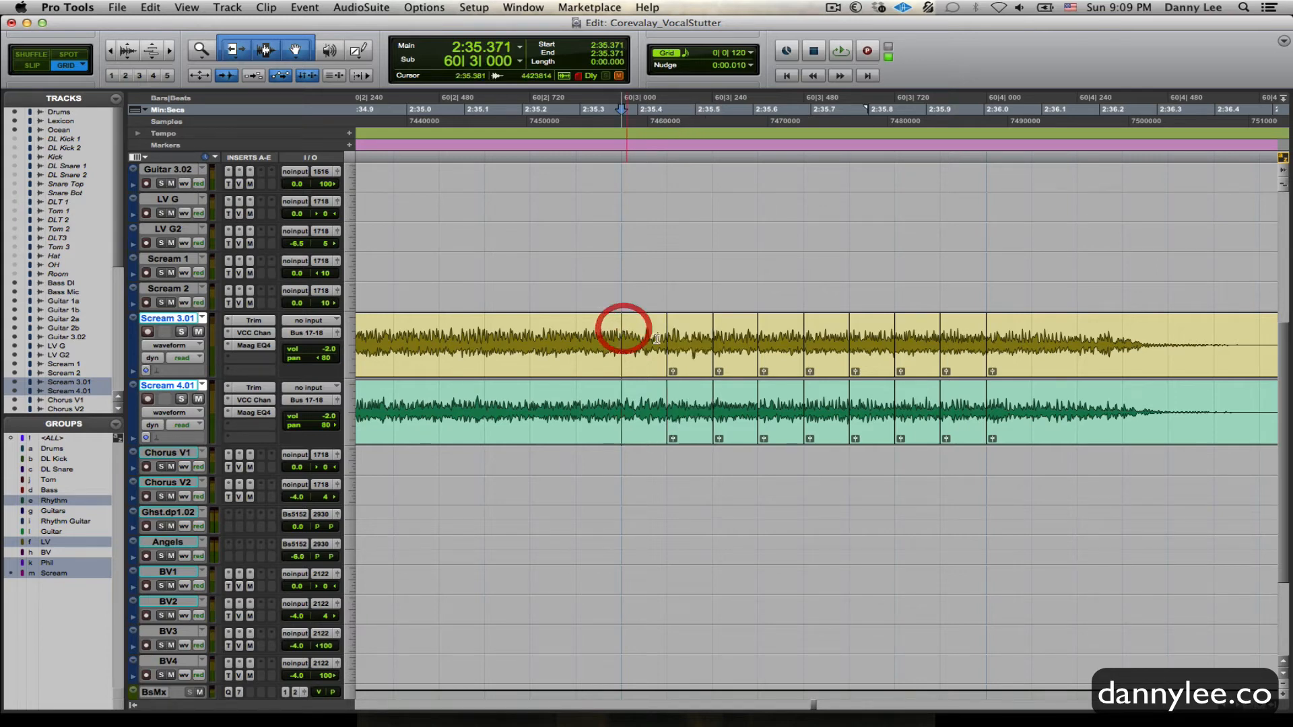
Delete every other slice on both Scream tracks: those starting at 60|3|120, 60|3|360, 60|3|600 and 60|3|840
left_click(695, 355)
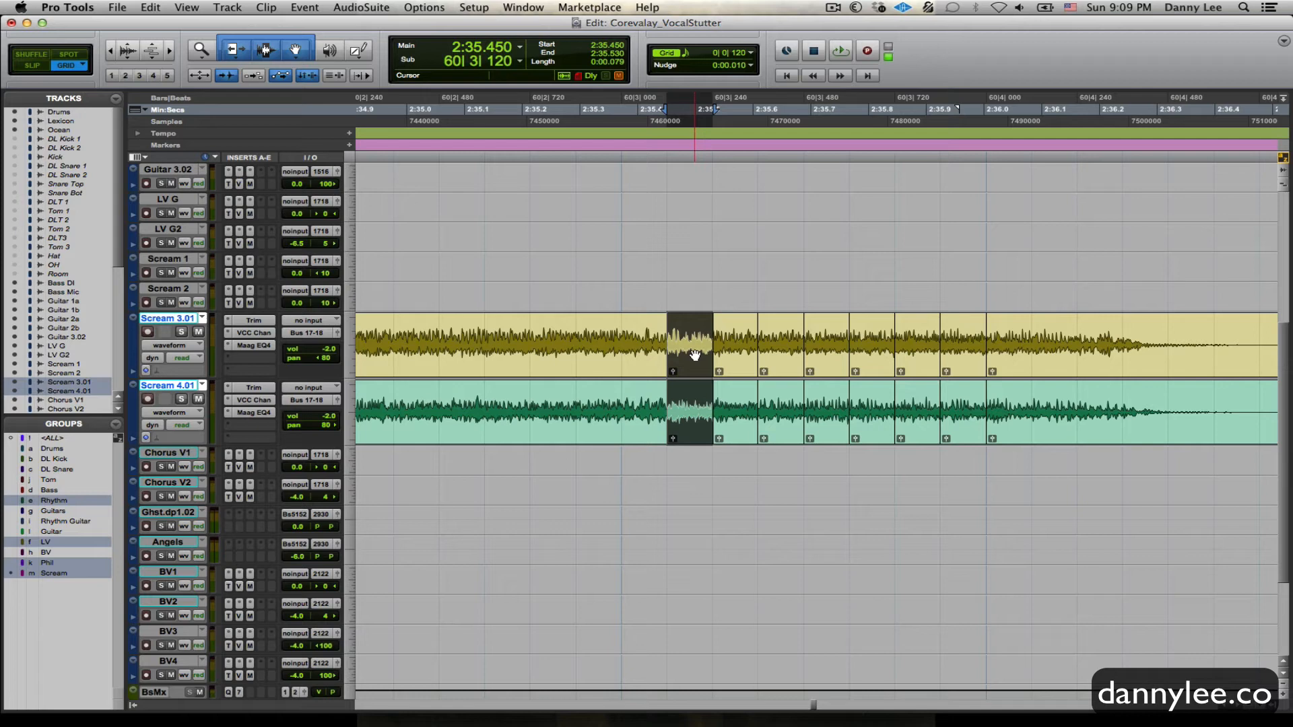
key("Delete")
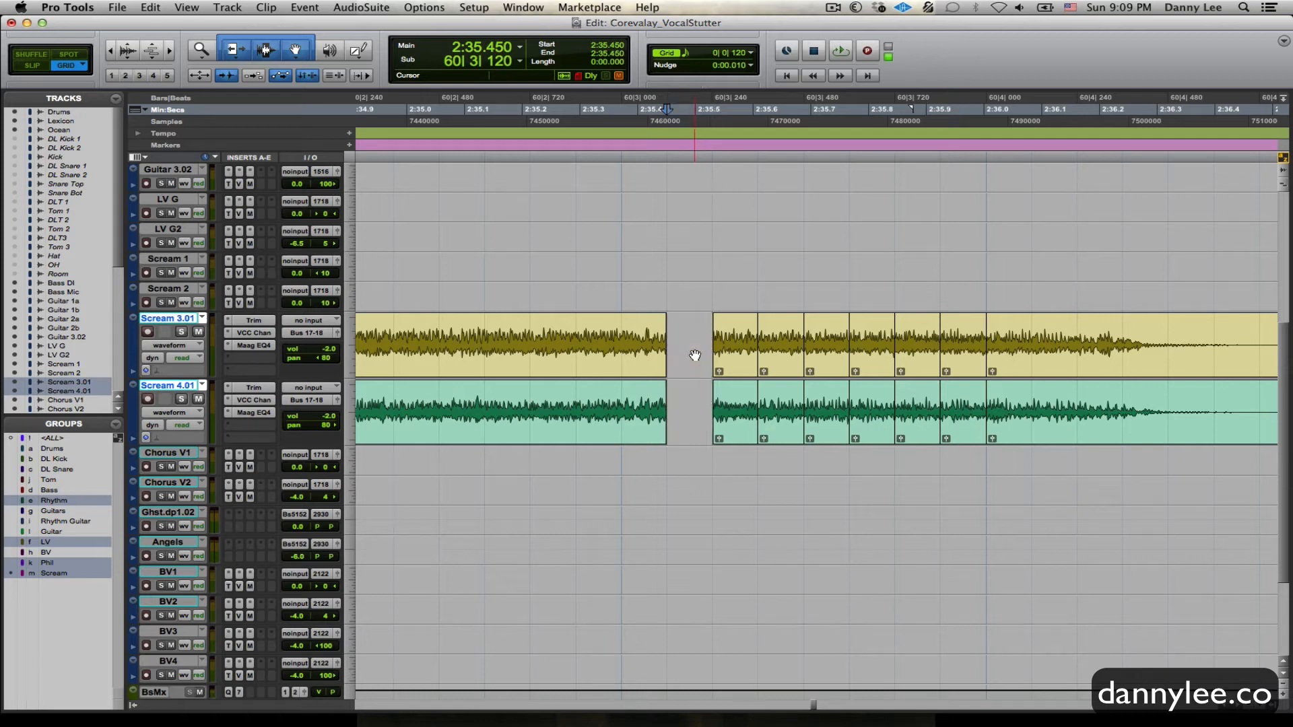
left_click(771, 355)
key("Delete")
left_click(867, 358)
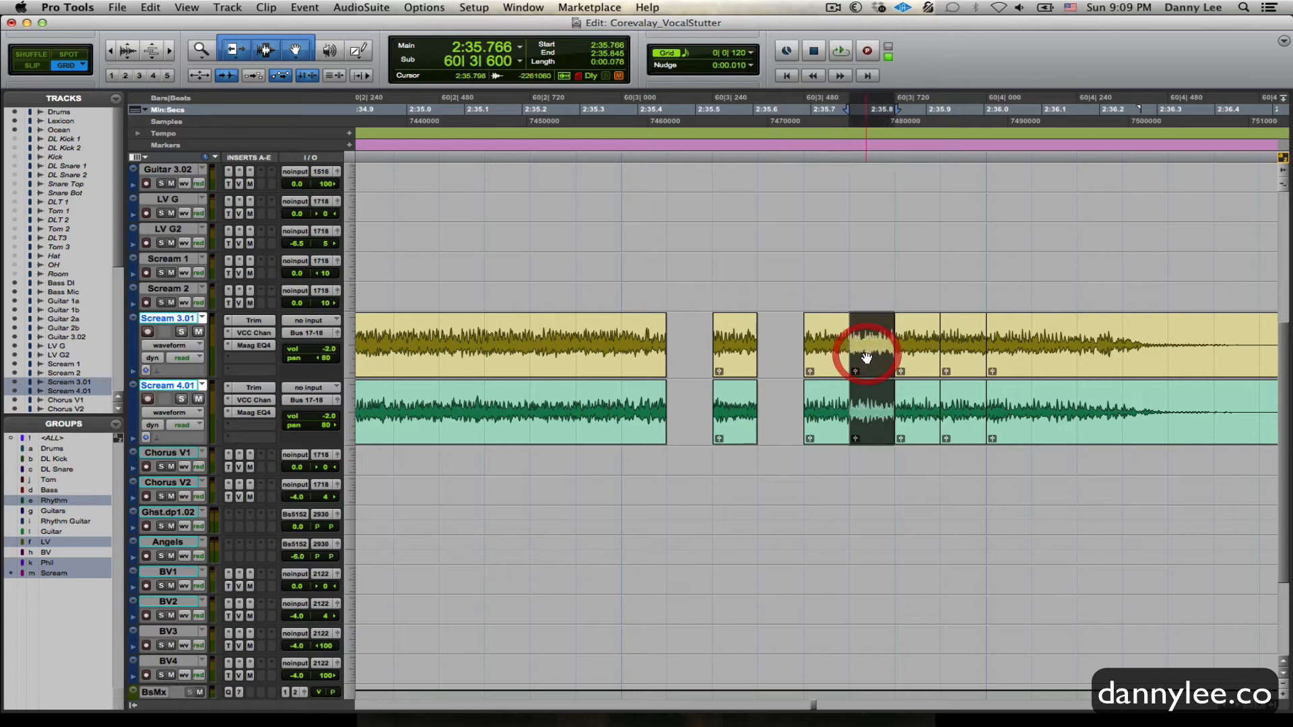
key("Delete")
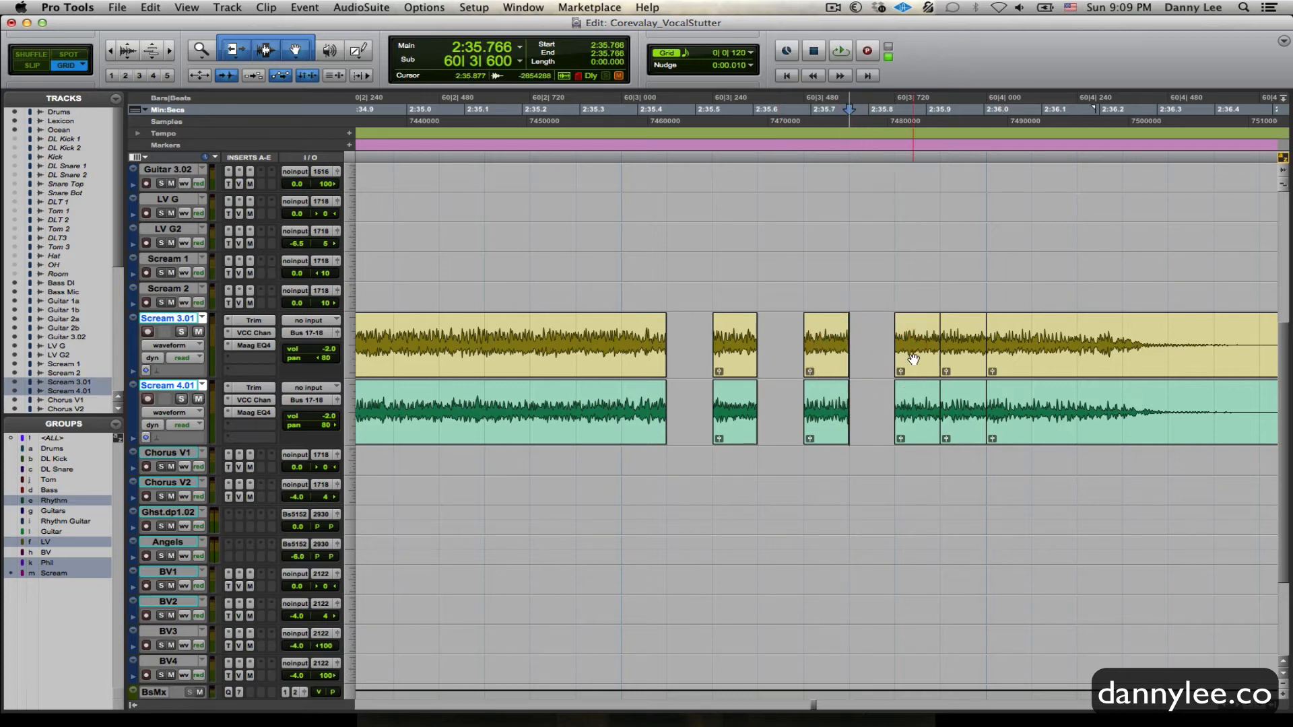
left_click(967, 354)
key("Delete")
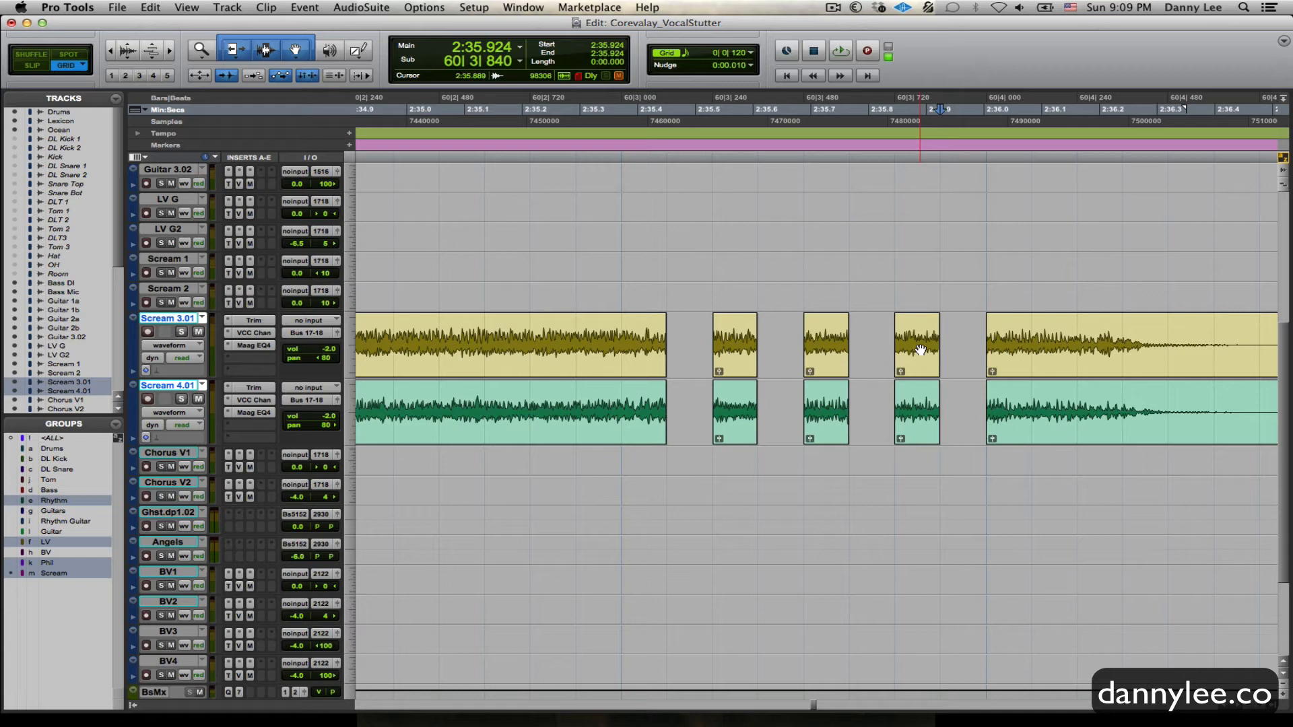
Play the rebuilt stutter on both Scream tracks with a lead-in from 60|2|480
key("r")
key("r")
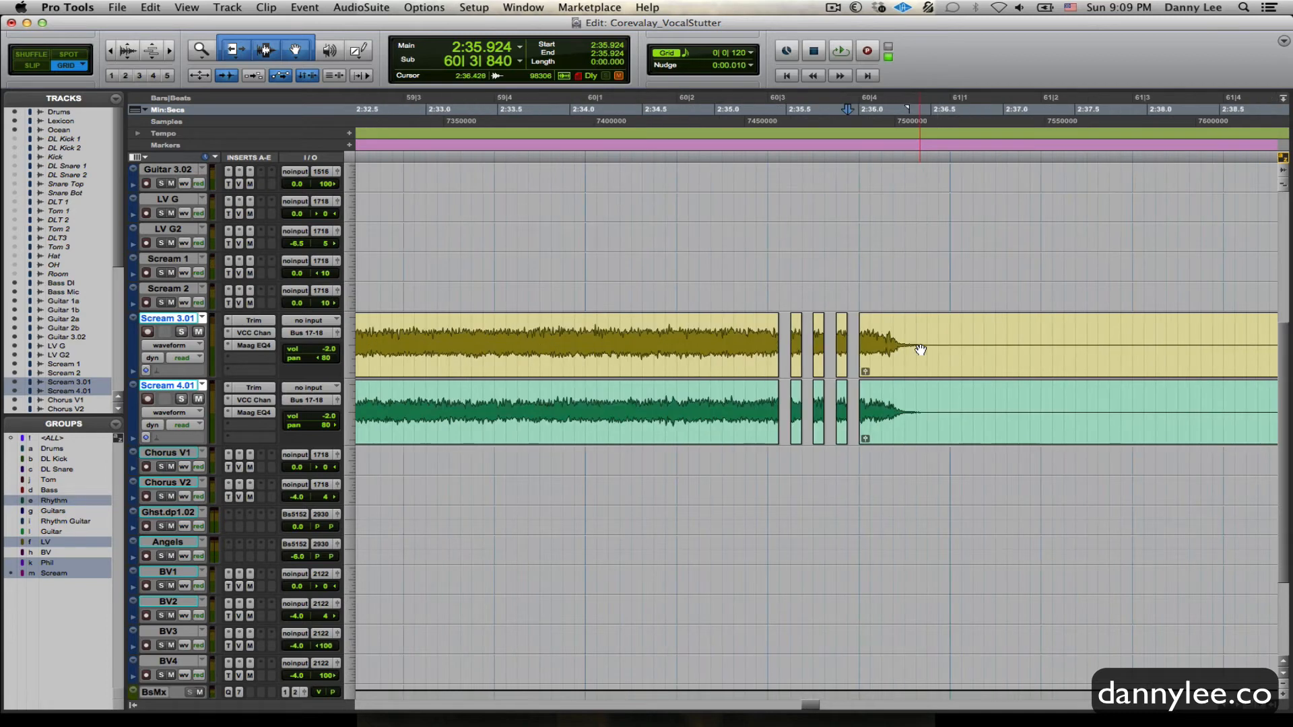
left_click(726, 319)
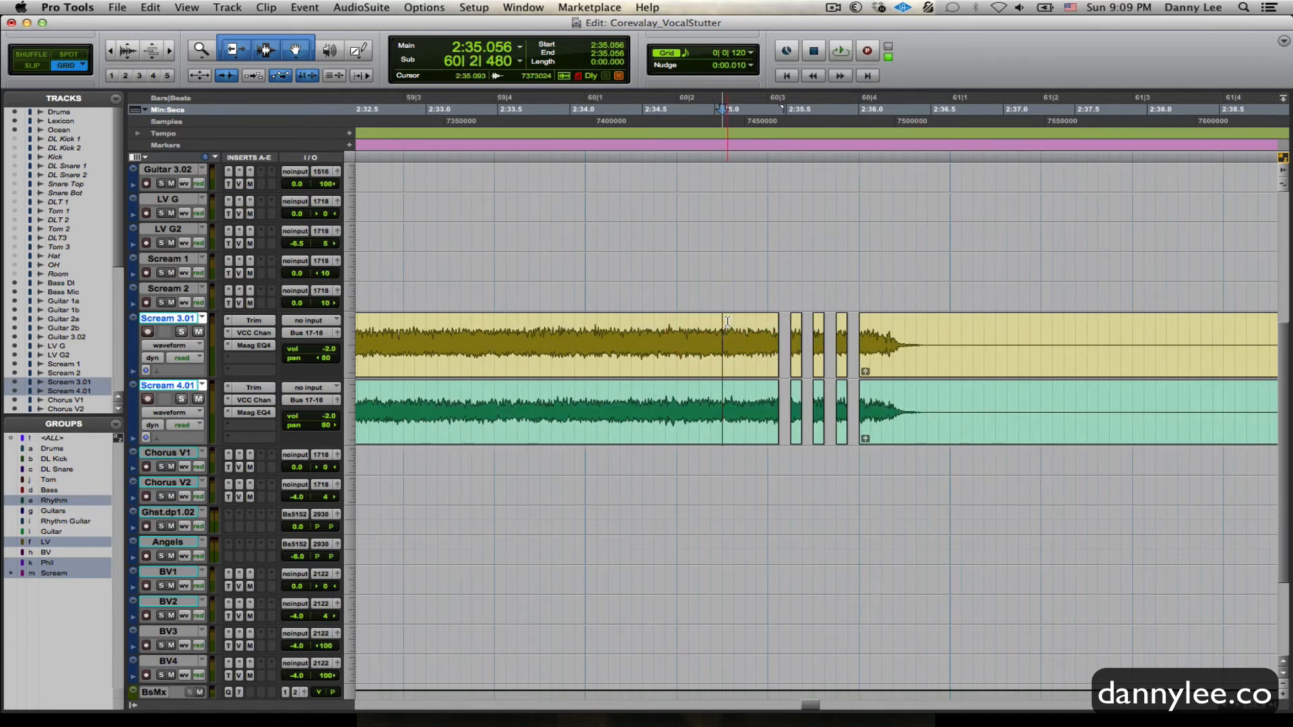
key("space")
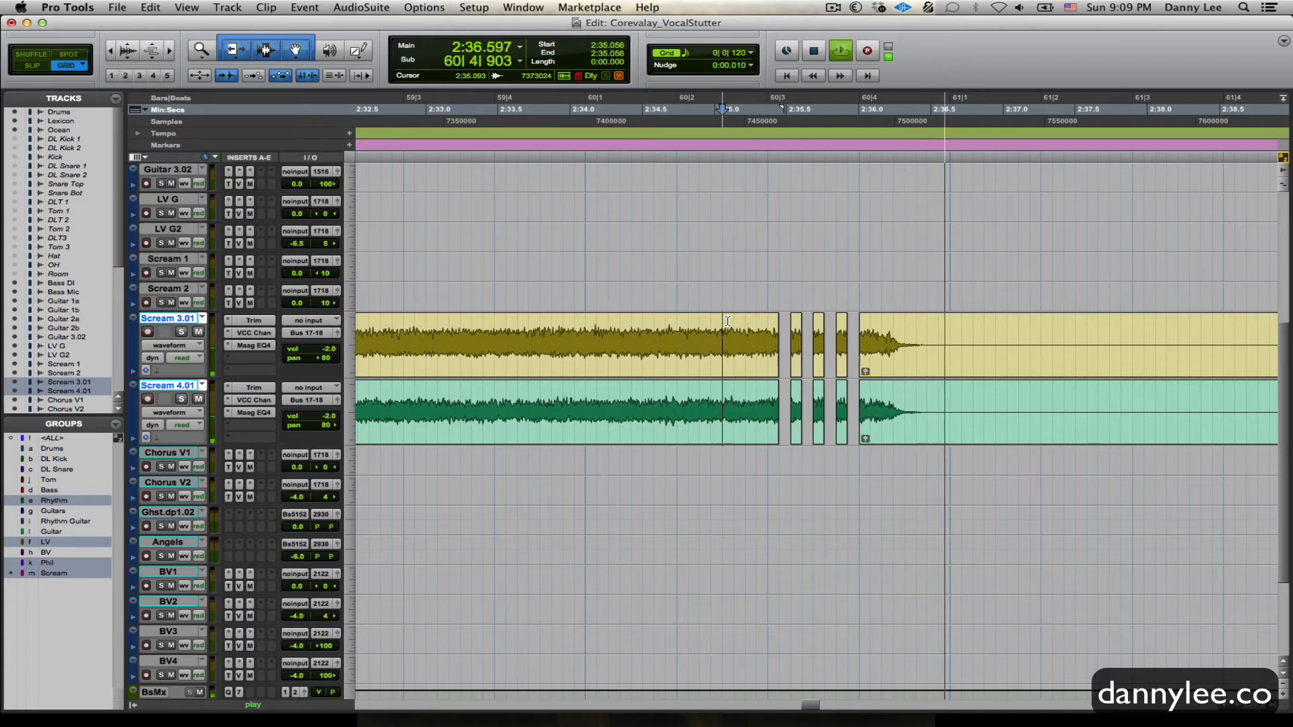
Play the rebuilt stutter on both Scream tracks with a longer lead-in from 60|1|840
key("space")
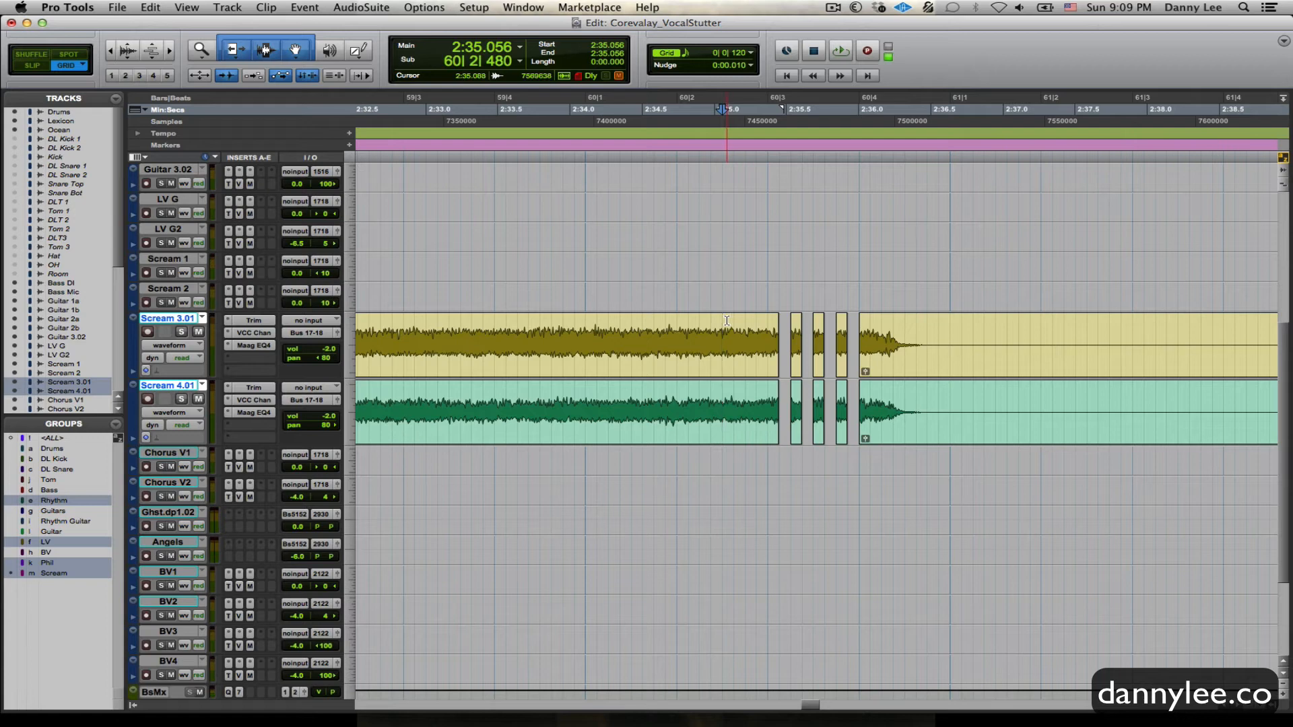
left_click(669, 318)
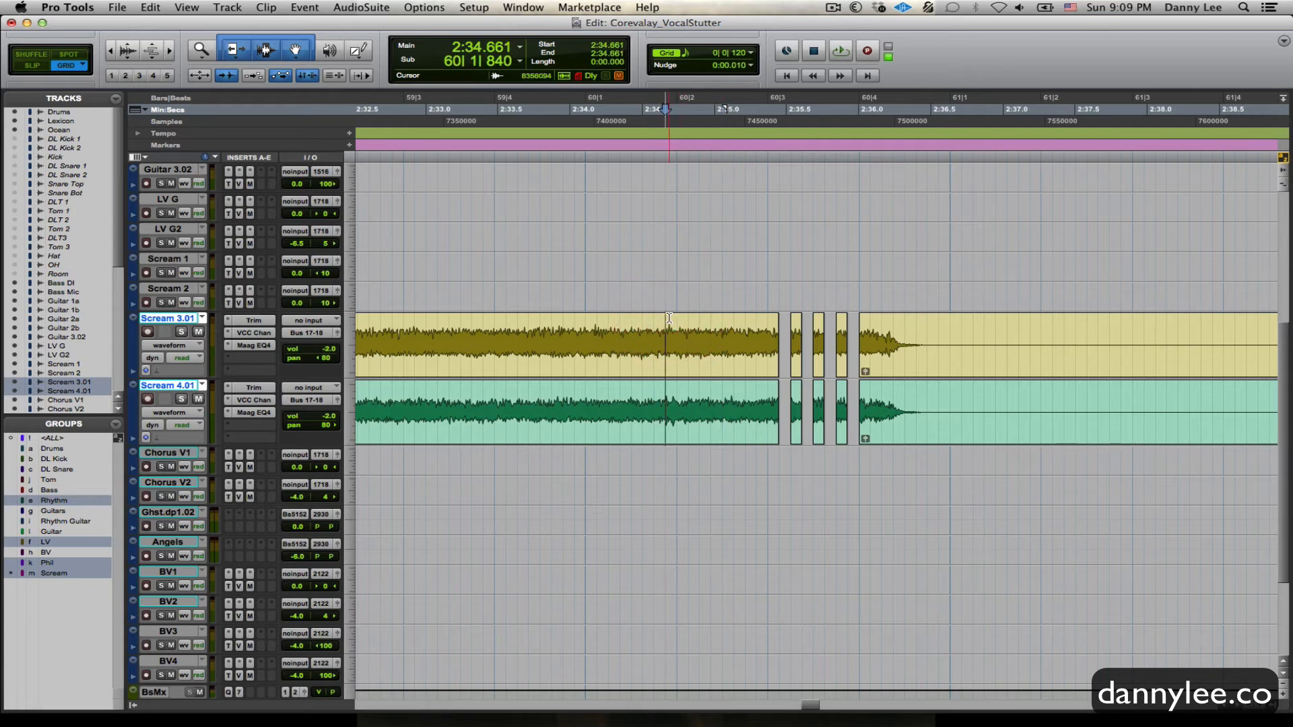
key("space")
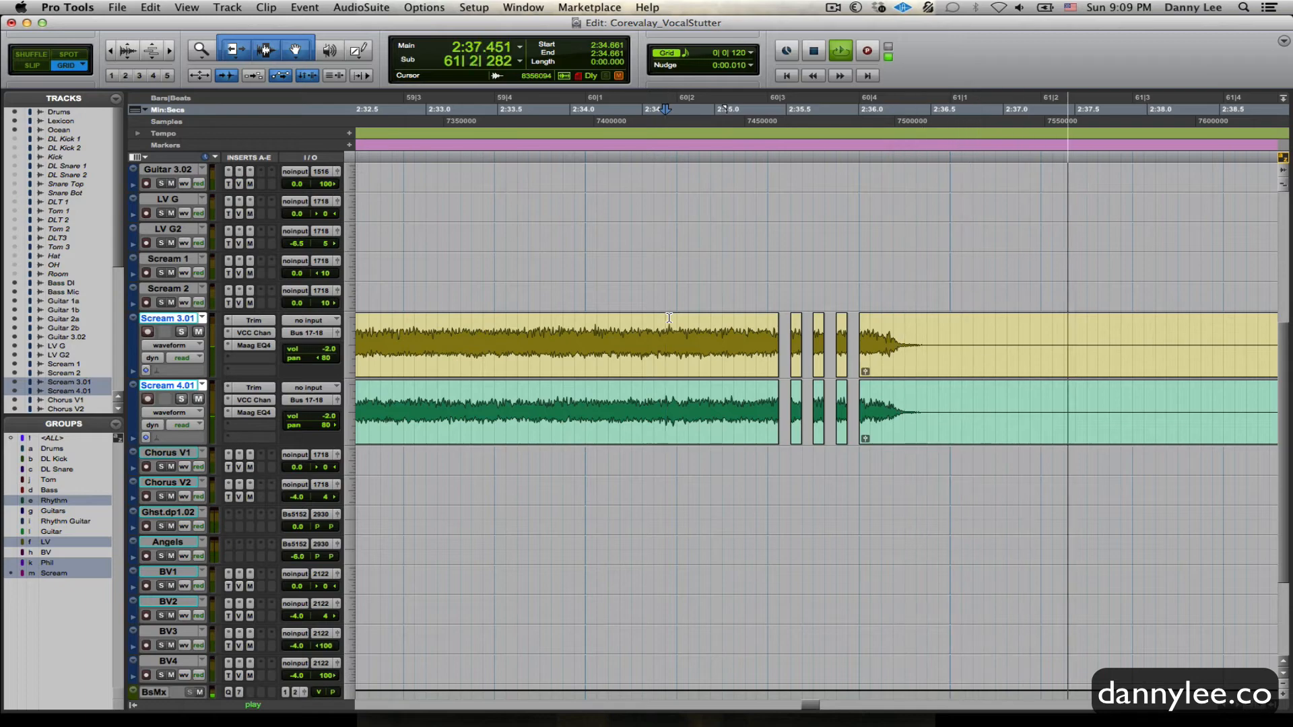
key("space")
Undo the last four slice deletions on both Scream tracks
key("super+bracketright")
key("super+bracketright")
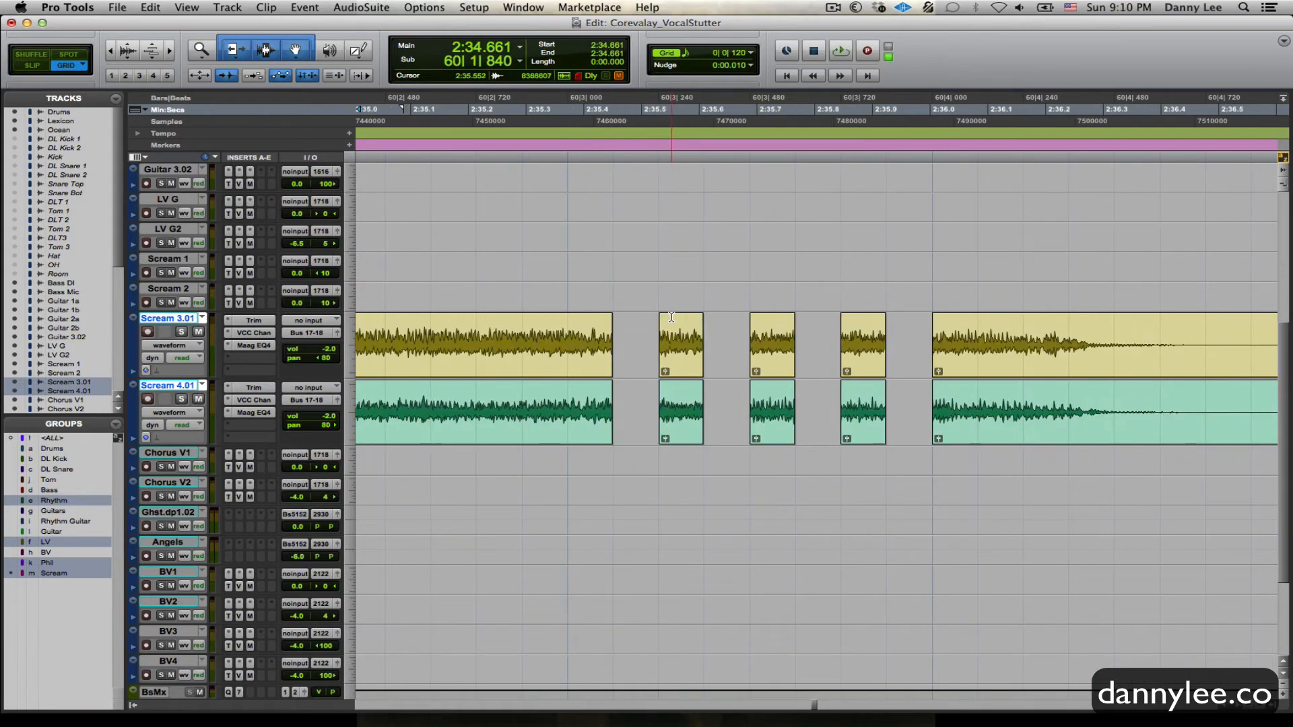
key("super+z")
key("super+z")
key("super+z")
key("super+z")
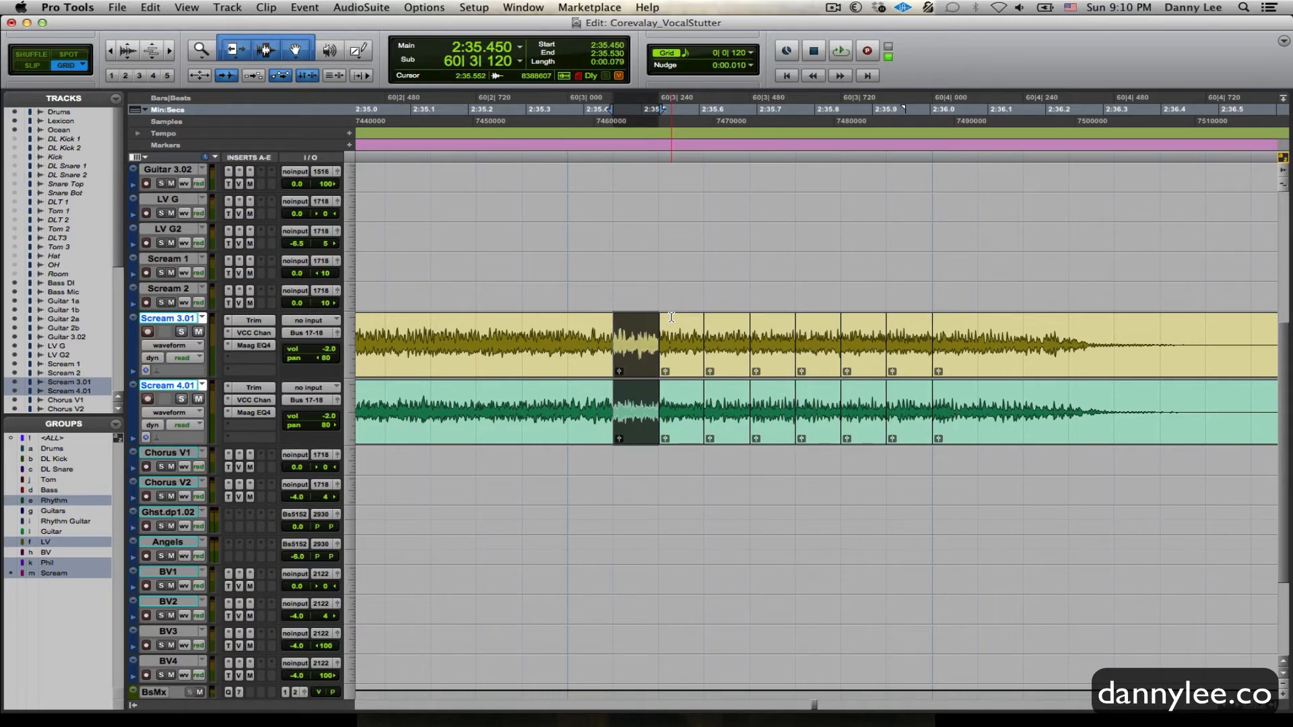
Select the slices between 60|3|120 and 60|4|000 on both Scream tracks and set the grid to 1/64 note
left_click(593, 320)
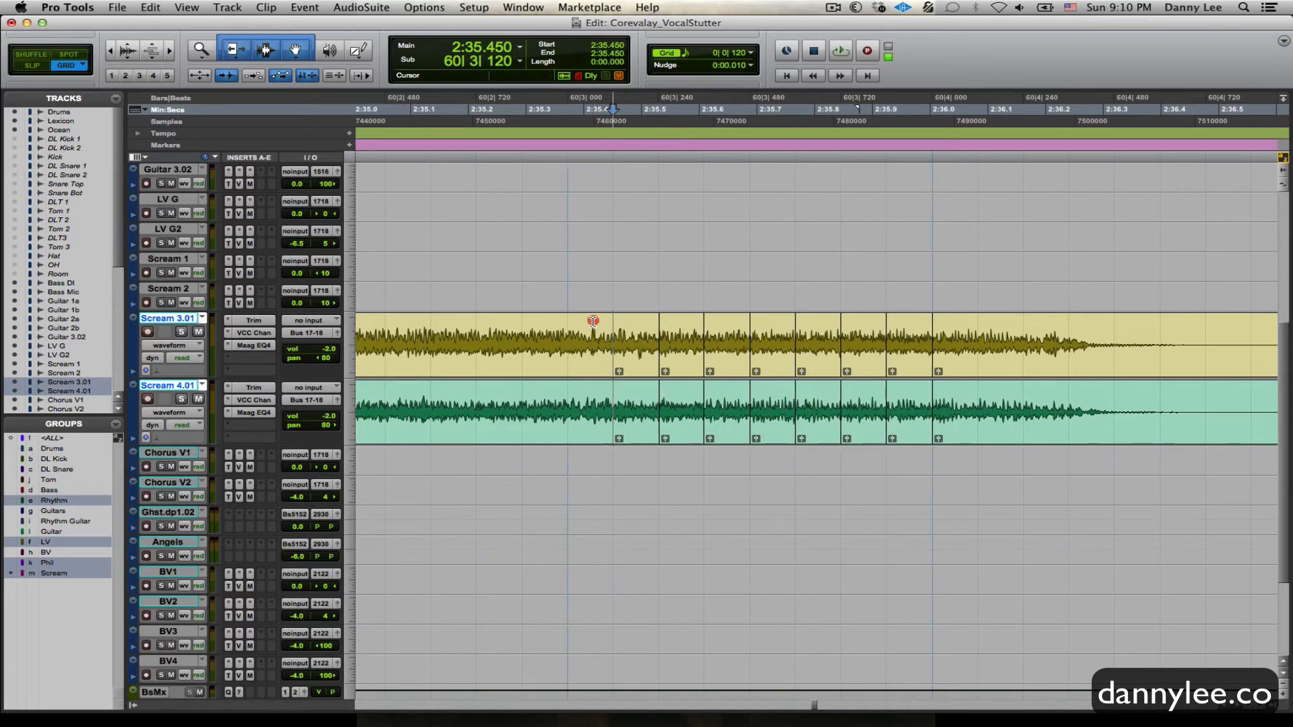
double_click(648, 342)
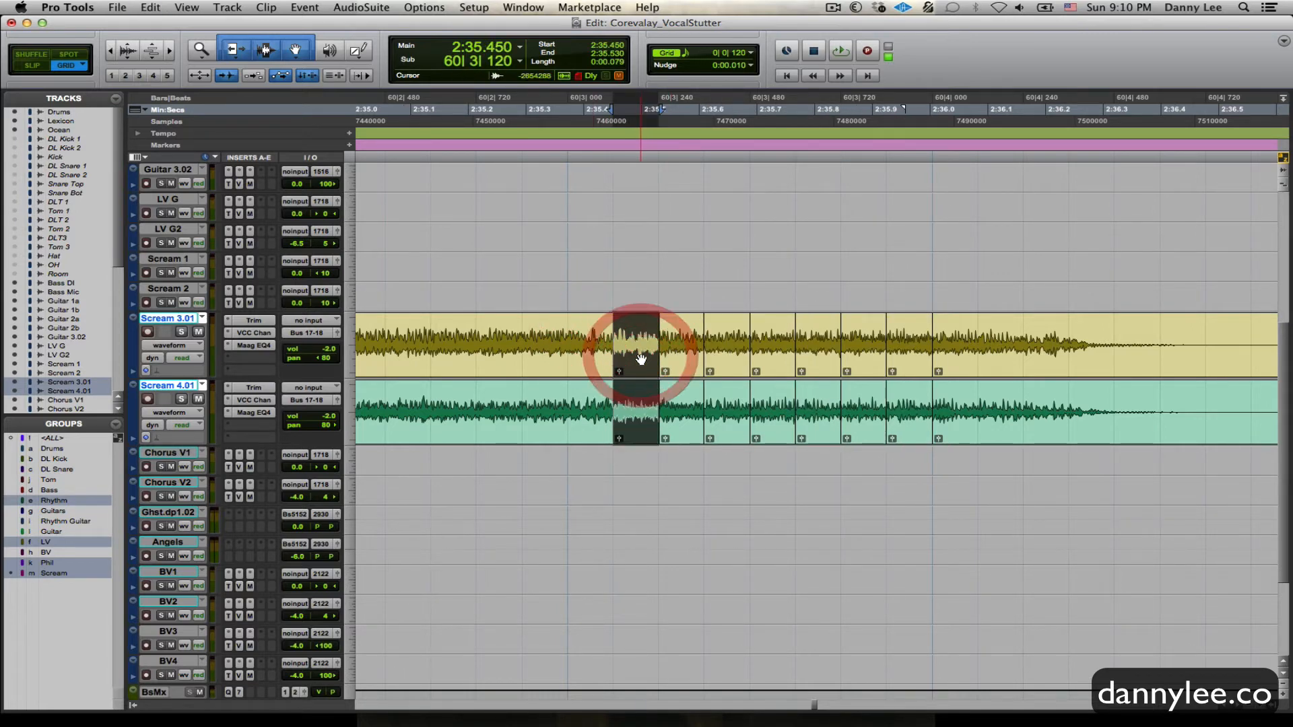
left_click(908, 364, "shift")
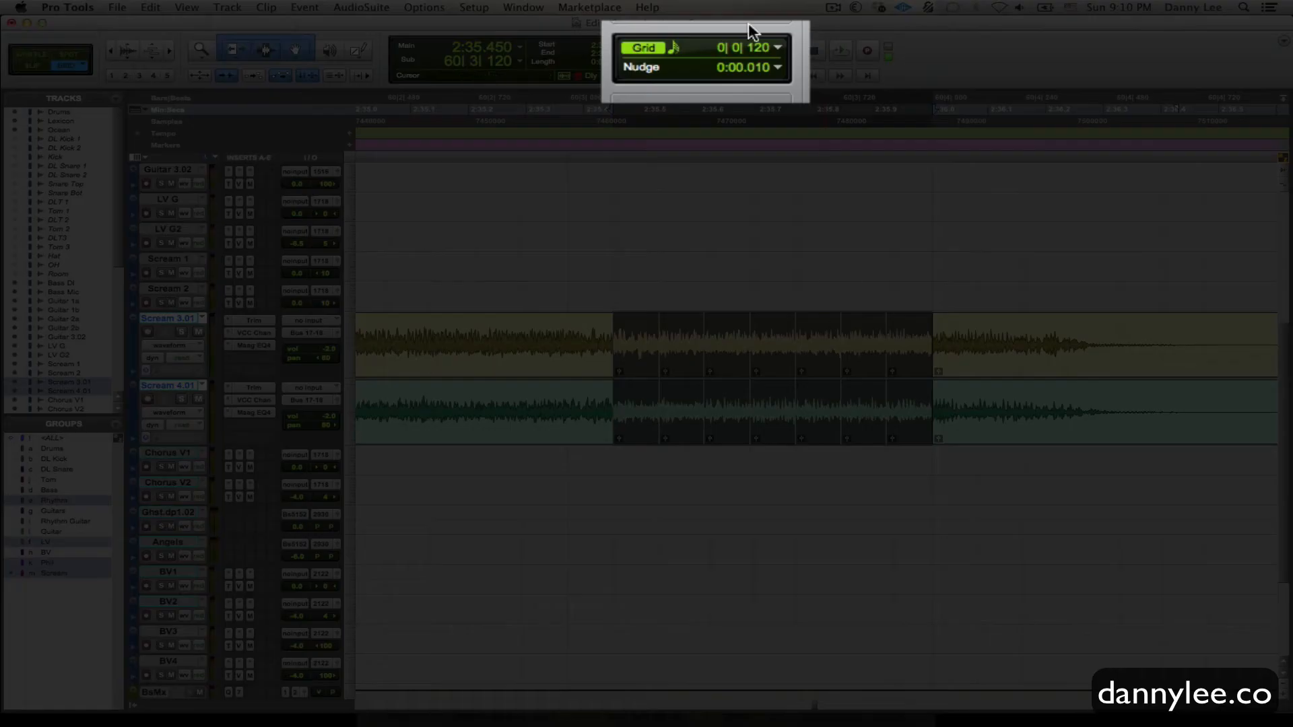
left_click(777, 46)
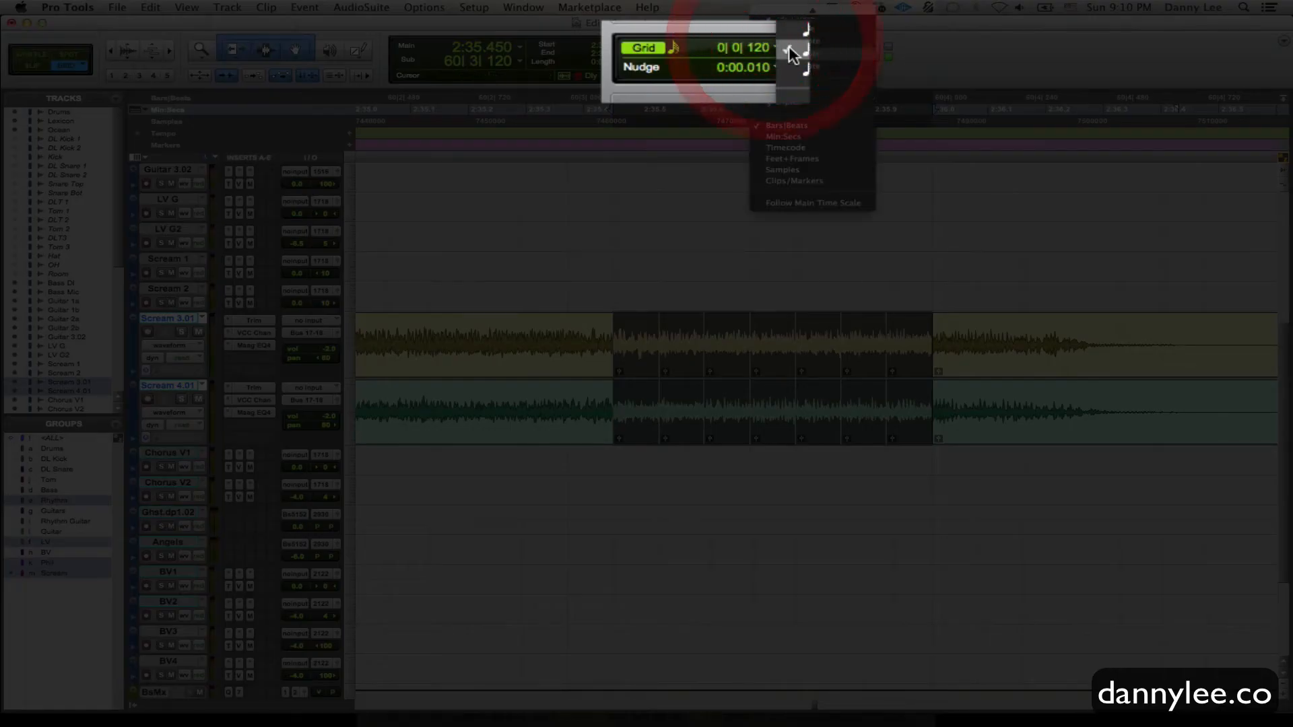
left_click(801, 68)
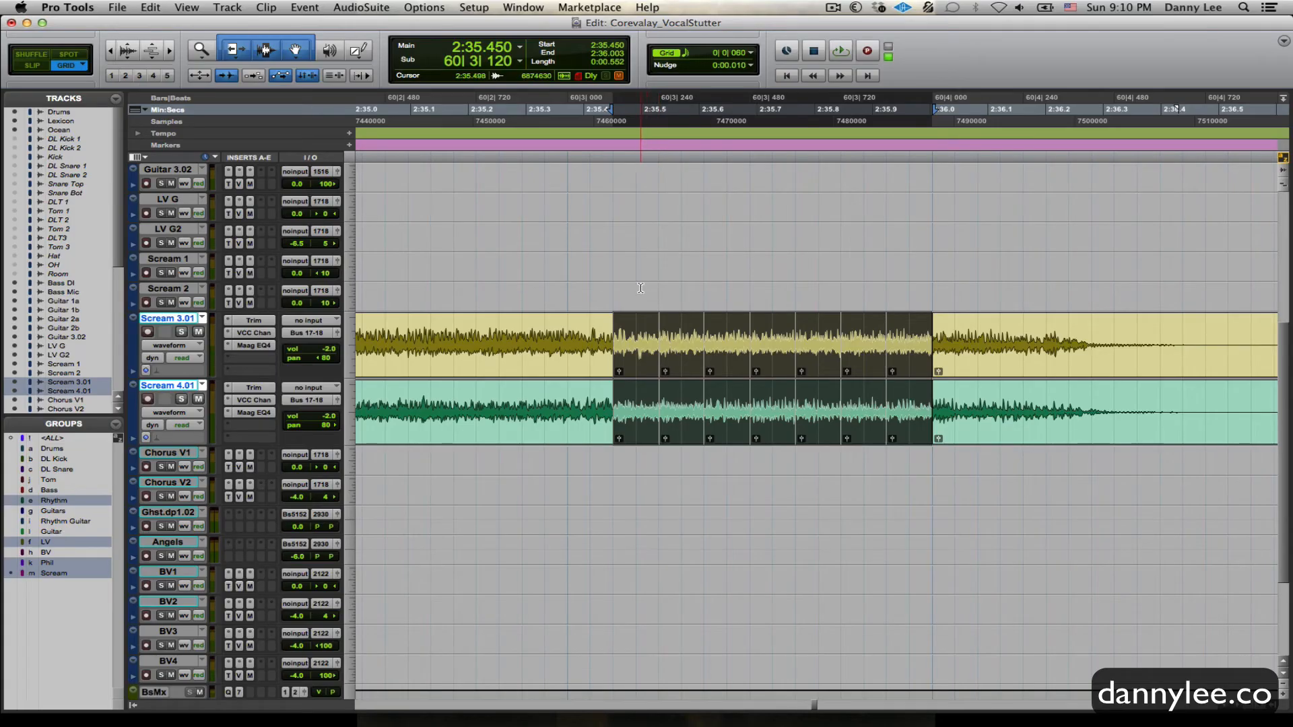
Split every slice between 60|3|120 and 60|4|000 in half on both Scream tracks, at 60|3|180 and each 120 ticks up to 60|3|900
left_click(641, 288)
left_click(636, 341)
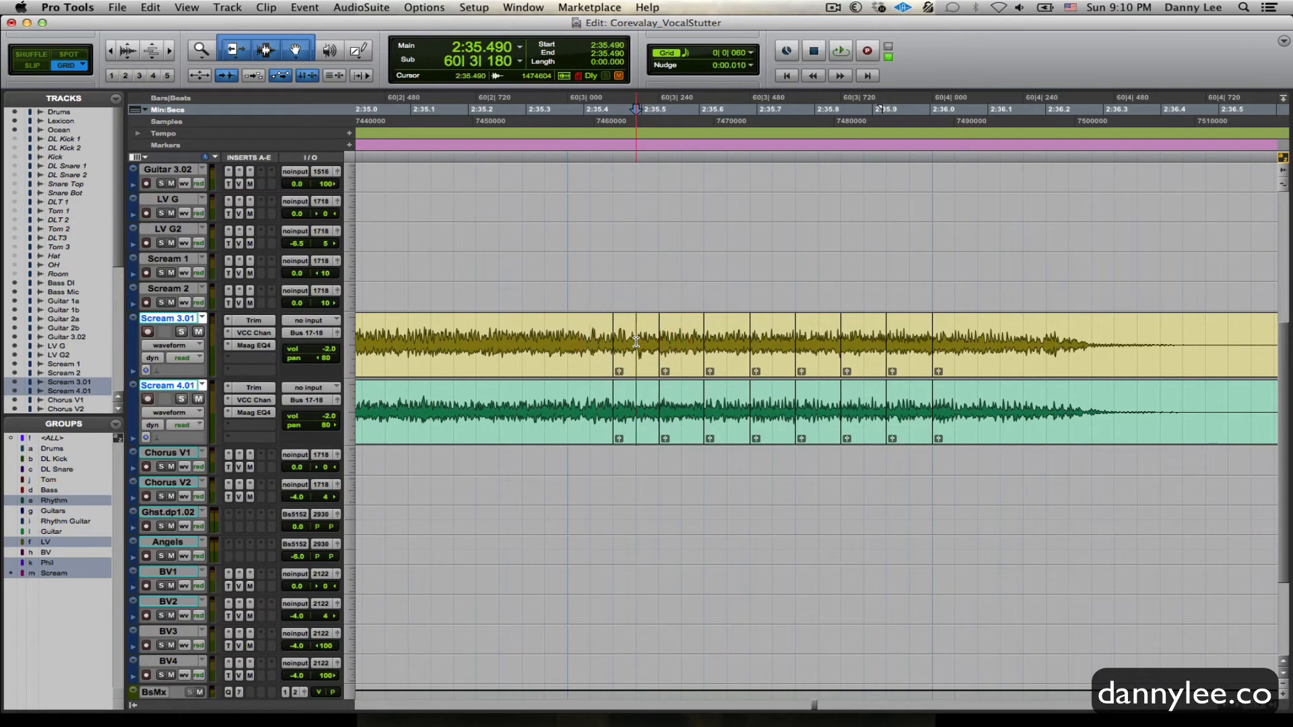
left_click(682, 342)
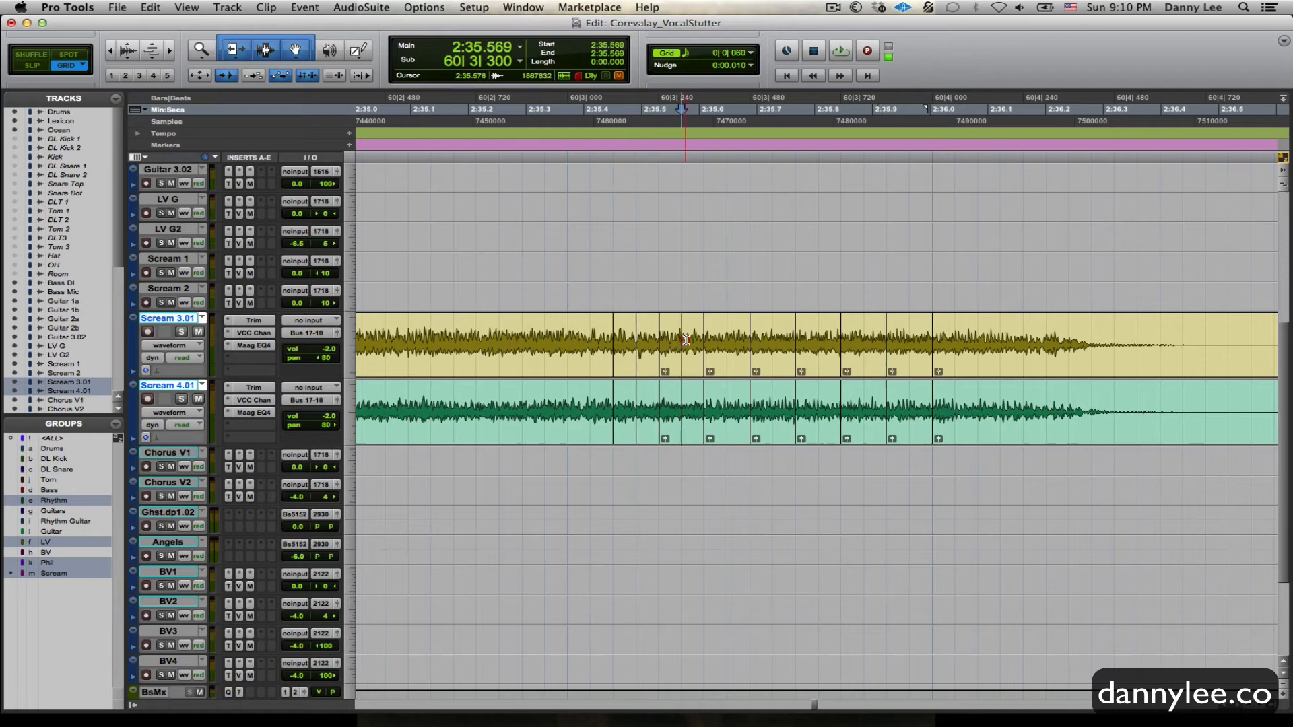
key("b")
left_click(727, 341)
key("b")
left_click(774, 342)
key("b")
left_click(818, 341)
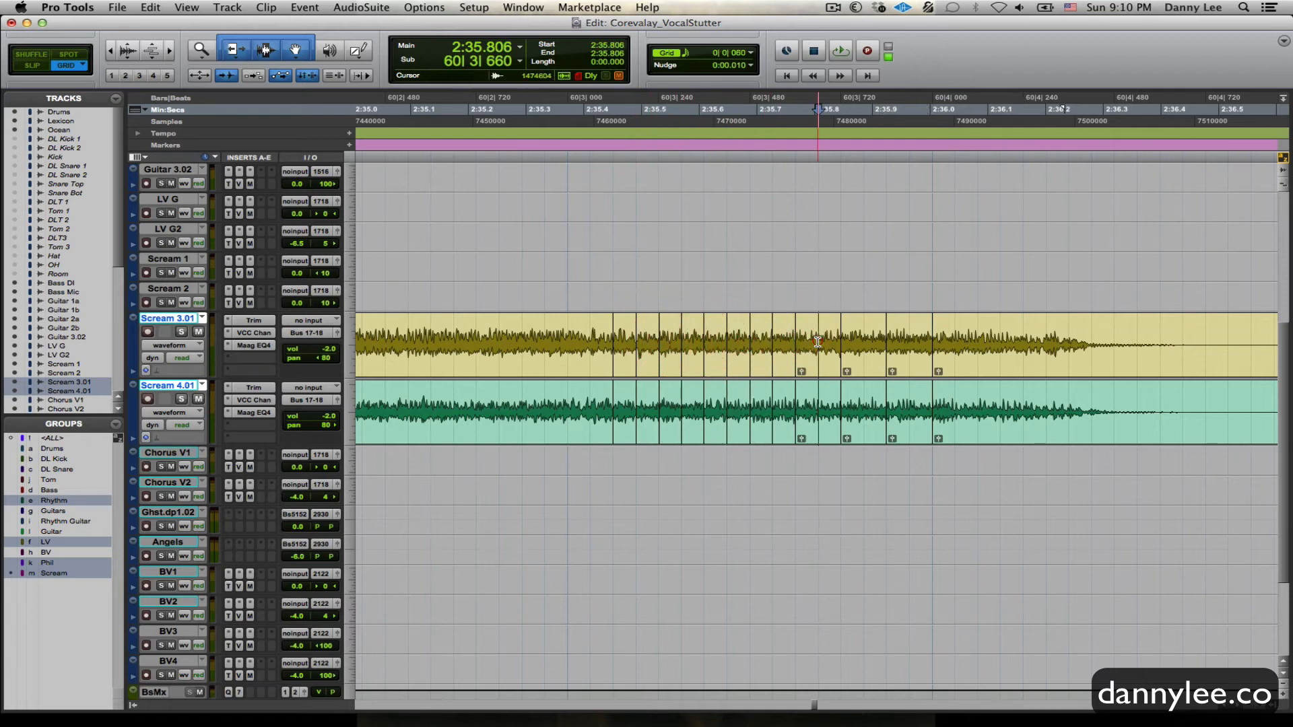
key("b")
left_click(864, 341)
key("b")
left_click(907, 340)
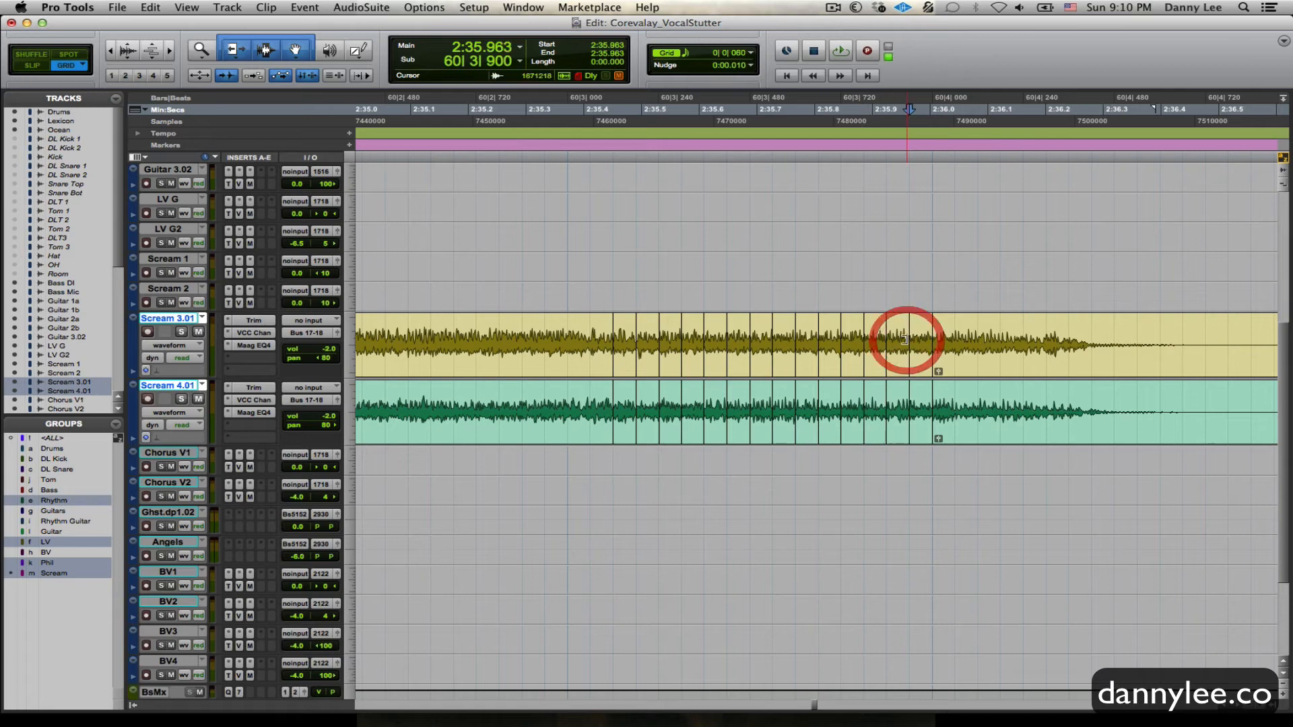
Delete the 1/64-note slices starting at 60|3|120, 60|3|240, 60|3|360 and 60|3|420 on both Scream tracks
left_click(625, 358)
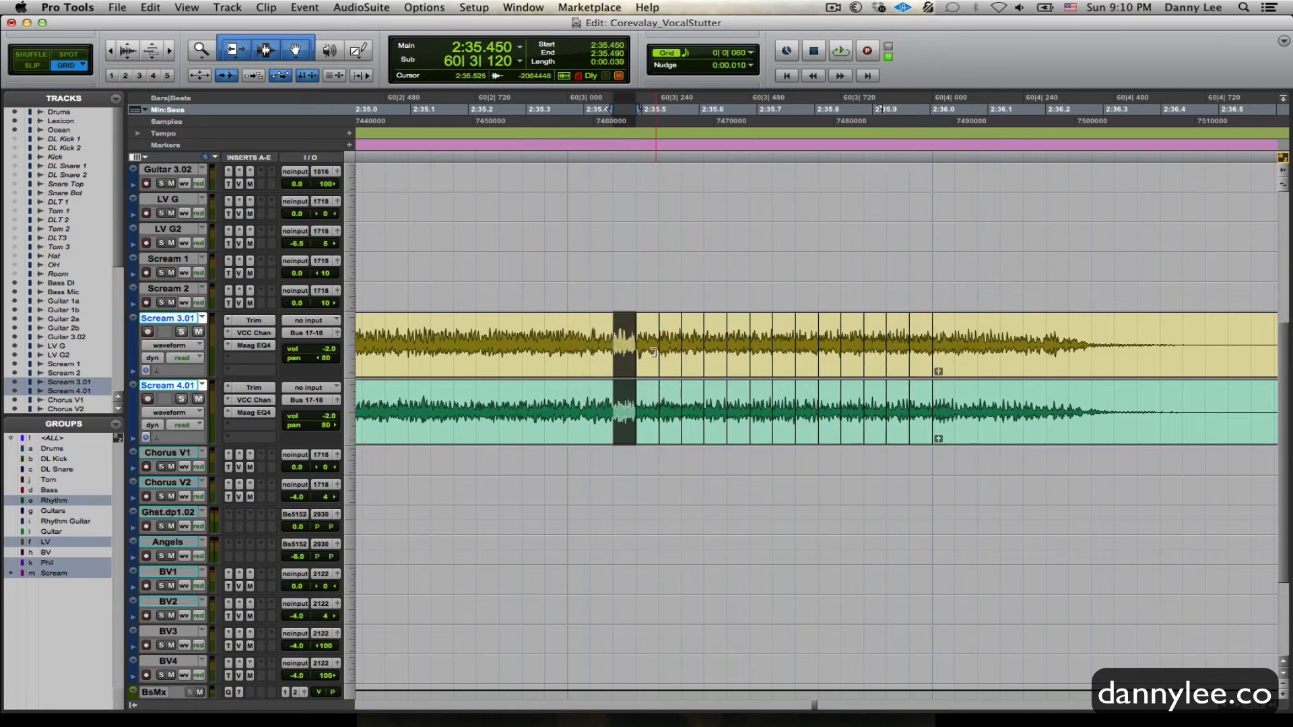
left_click(671, 355)
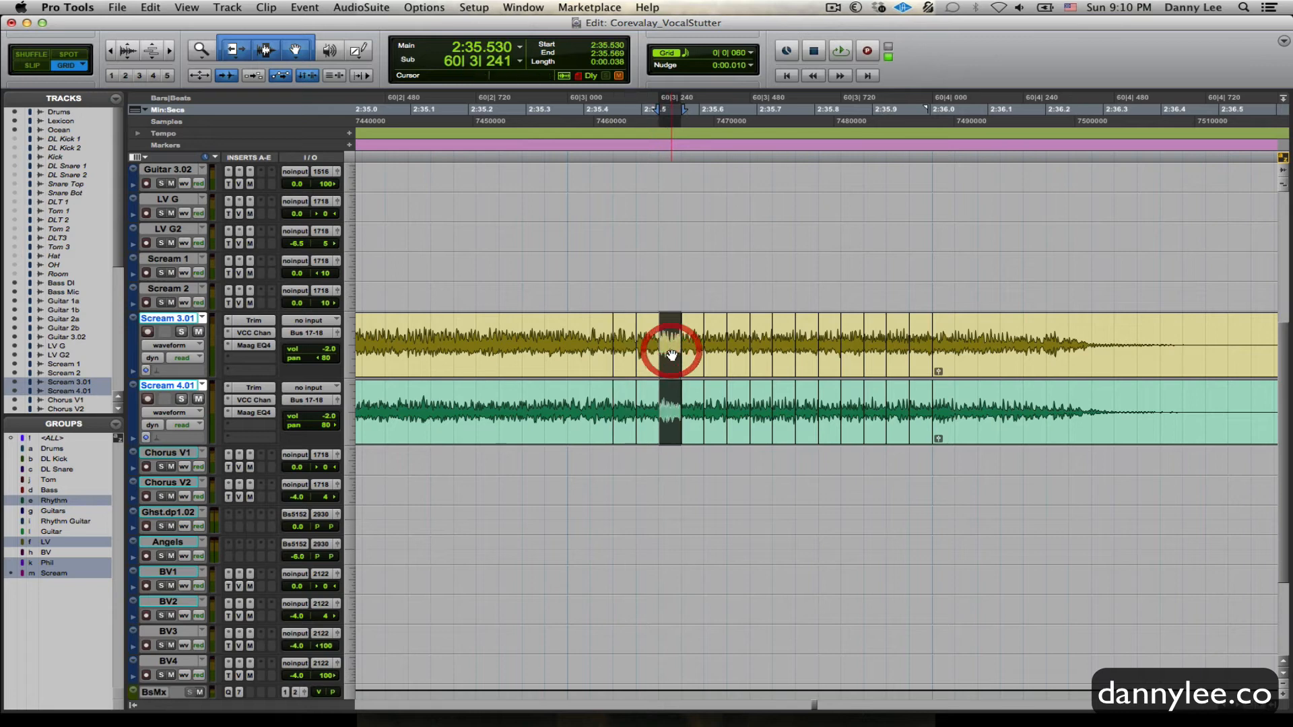
left_click(626, 355)
key("Delete")
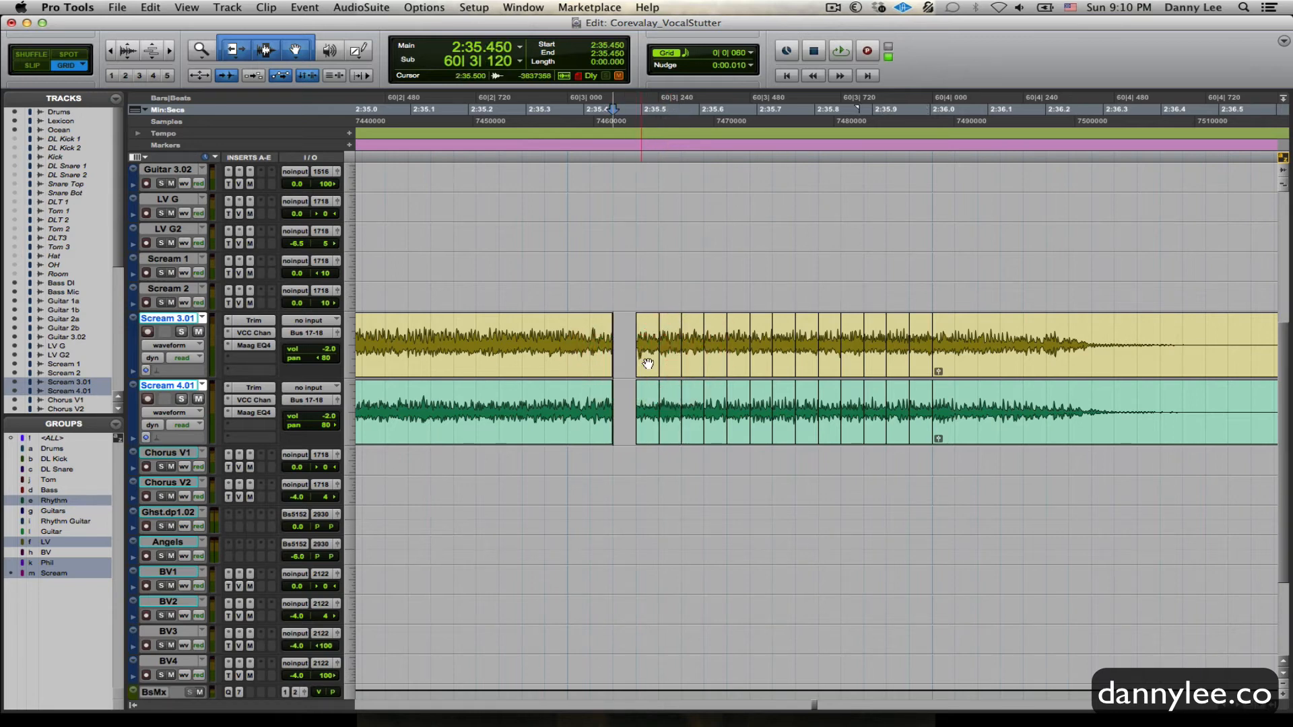
left_click(669, 366)
key("Delete")
left_click(717, 363)
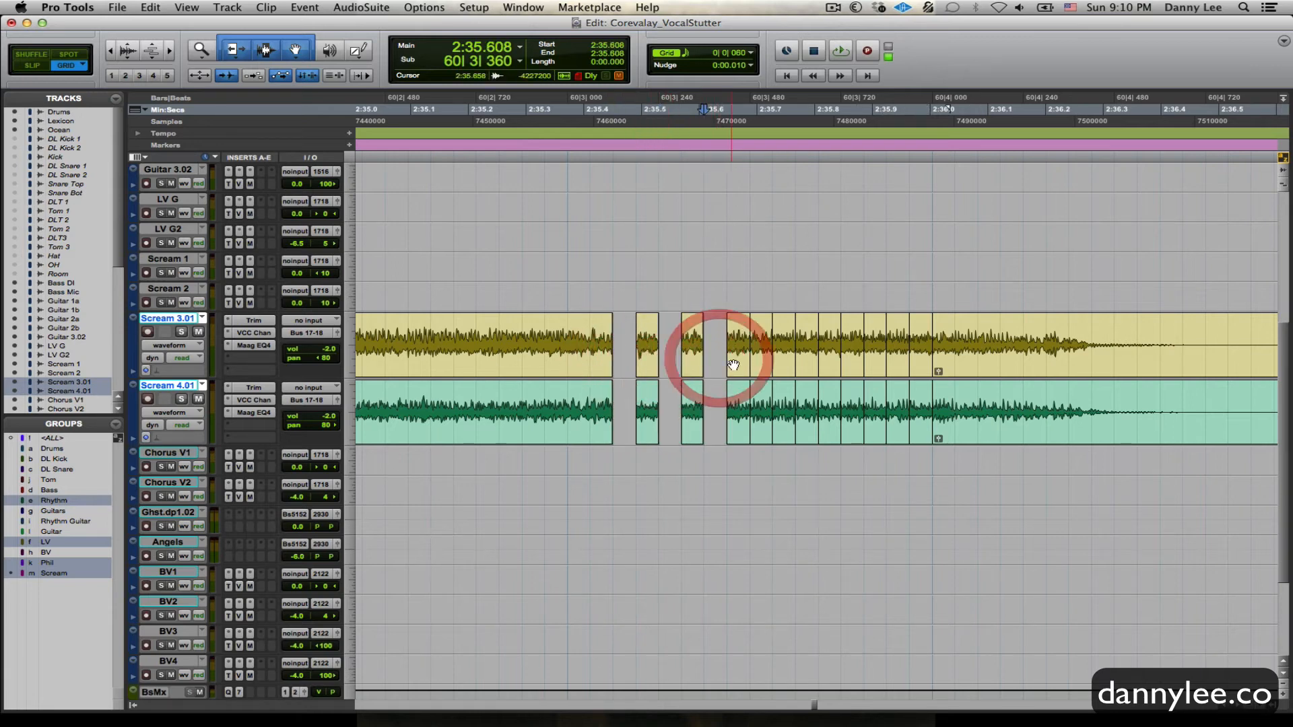
key("Delete")
left_click(740, 364)
key("Delete")
left_click(763, 363)
key("Delete")
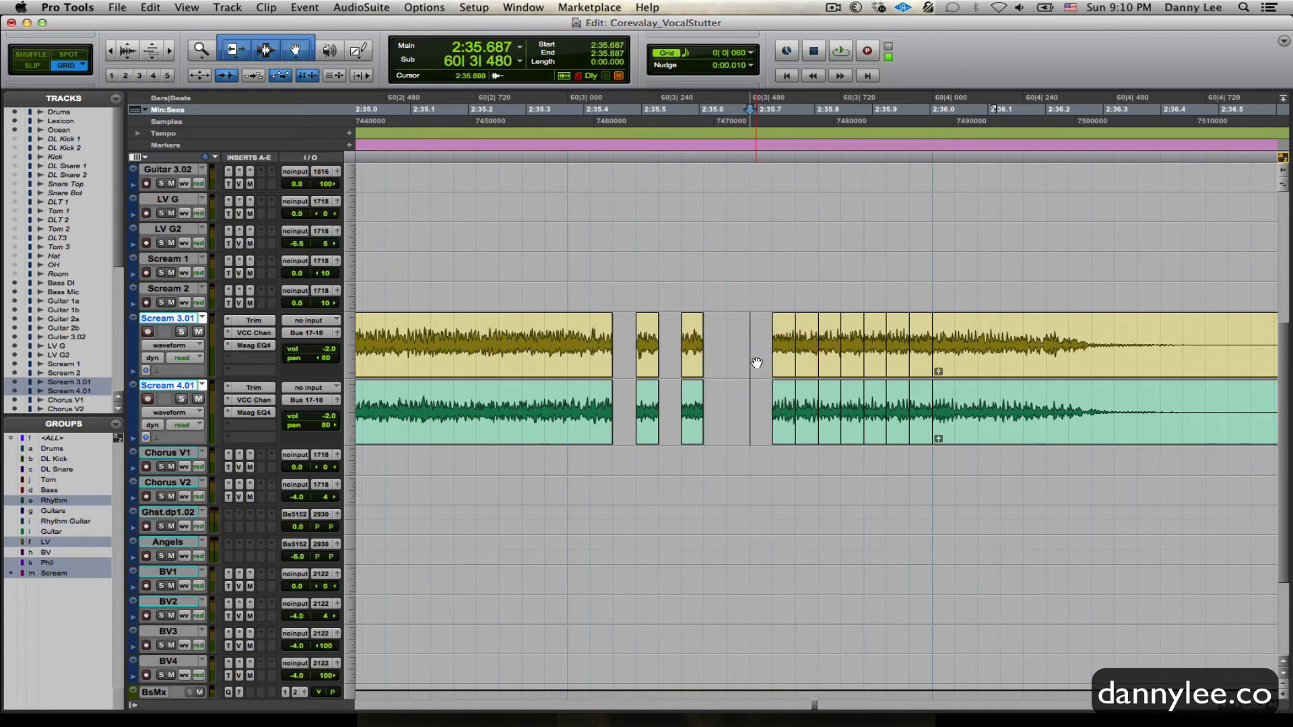
key("super+z")
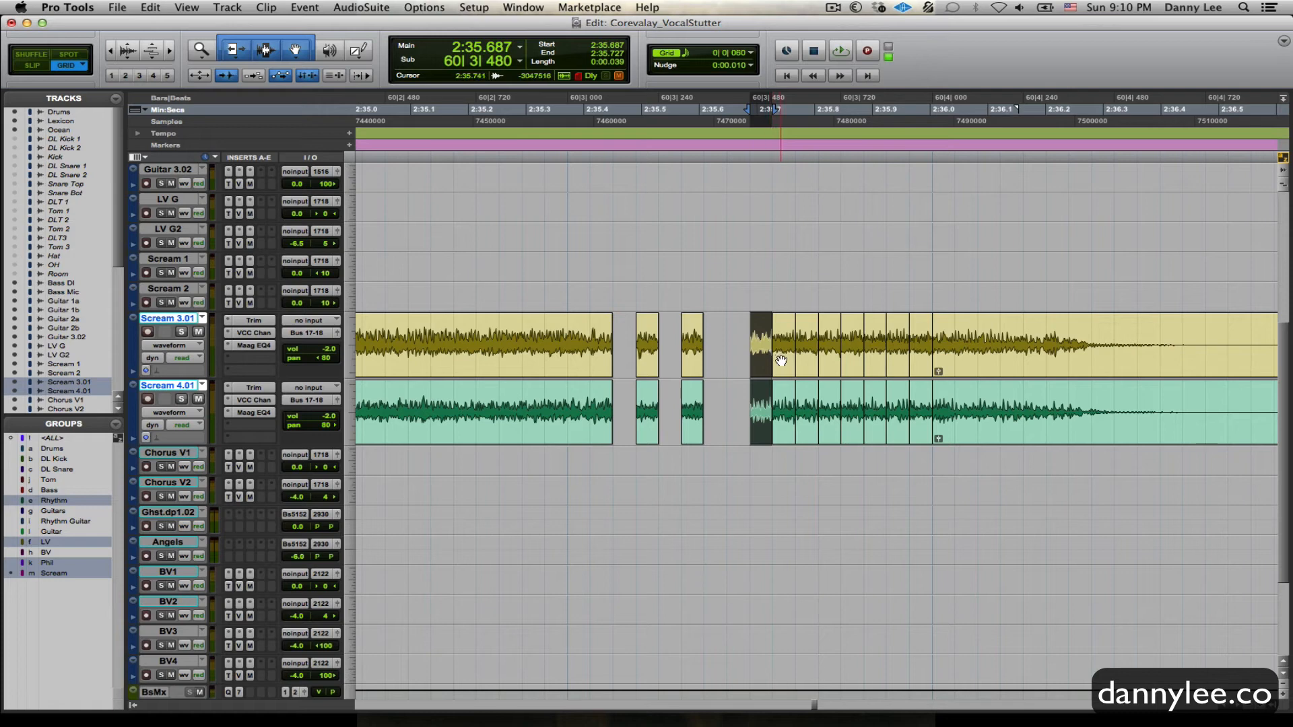
Delete the 1/64-note slices starting at 60|3|540, 60|3|720 and 60|3|900 on both Scream tracks
left_click(782, 361)
key("Delete")
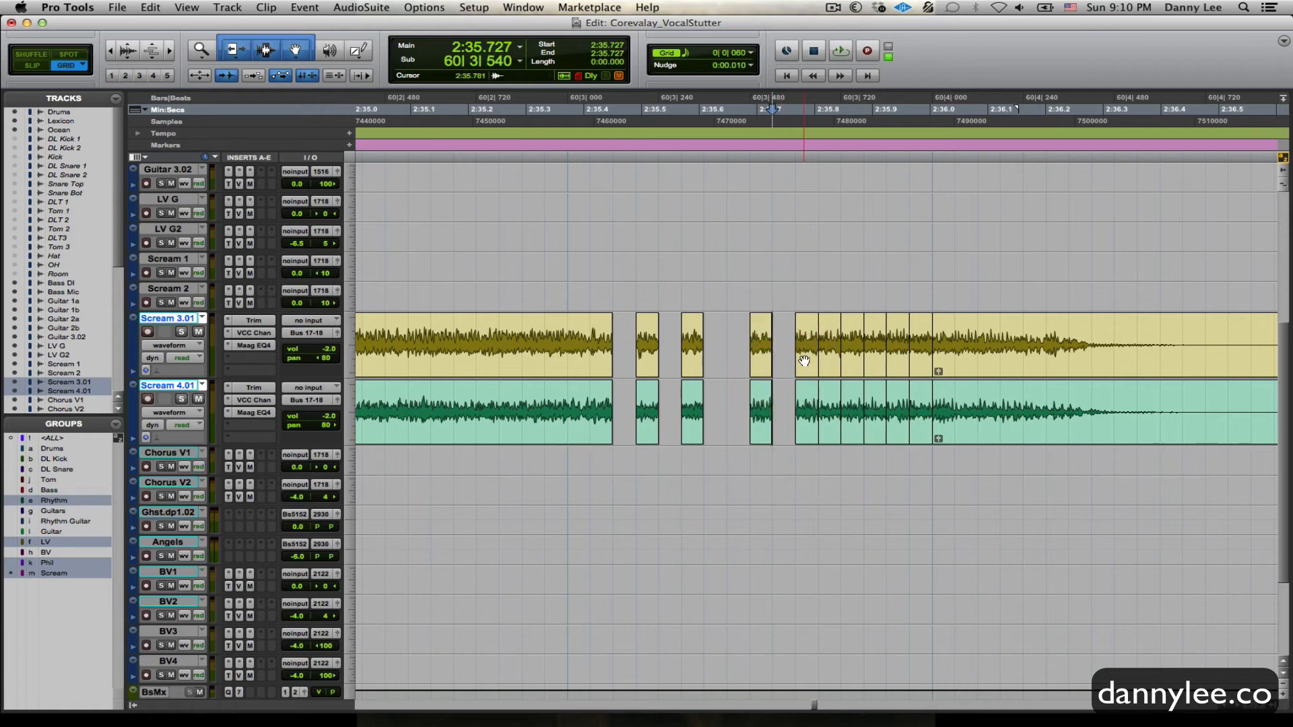
left_click(852, 357)
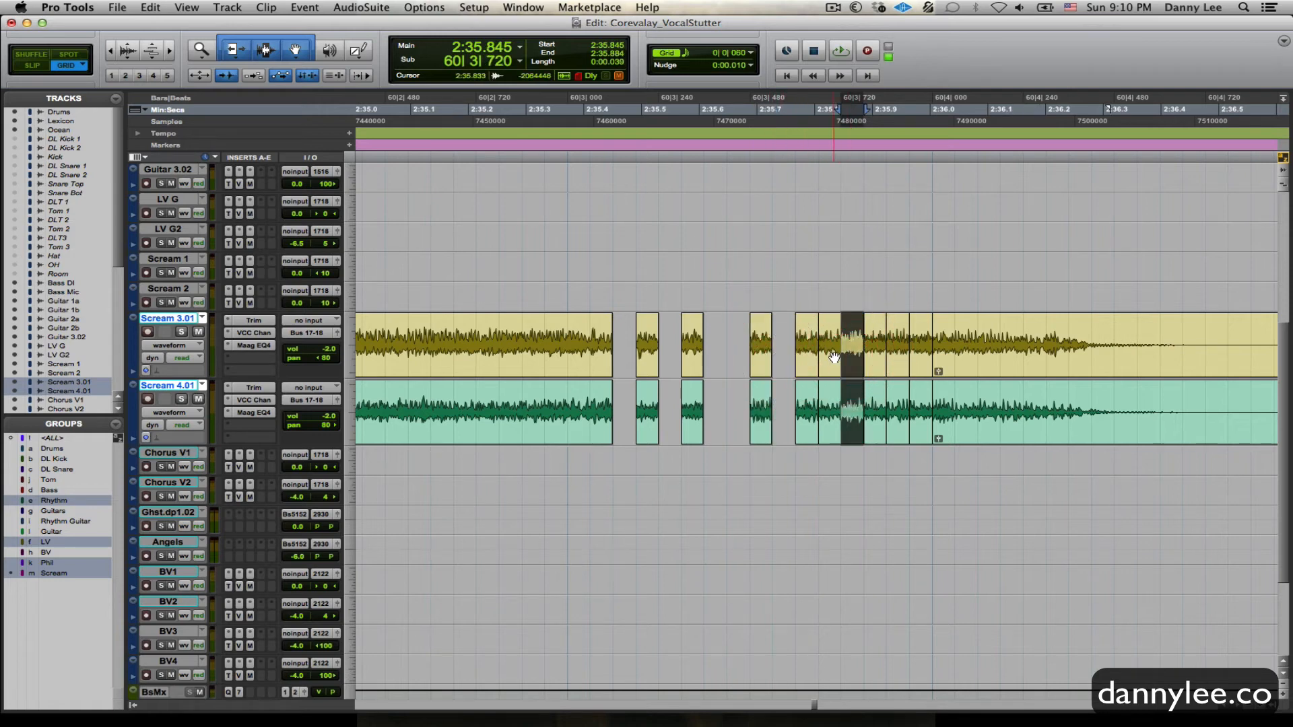
key("Delete")
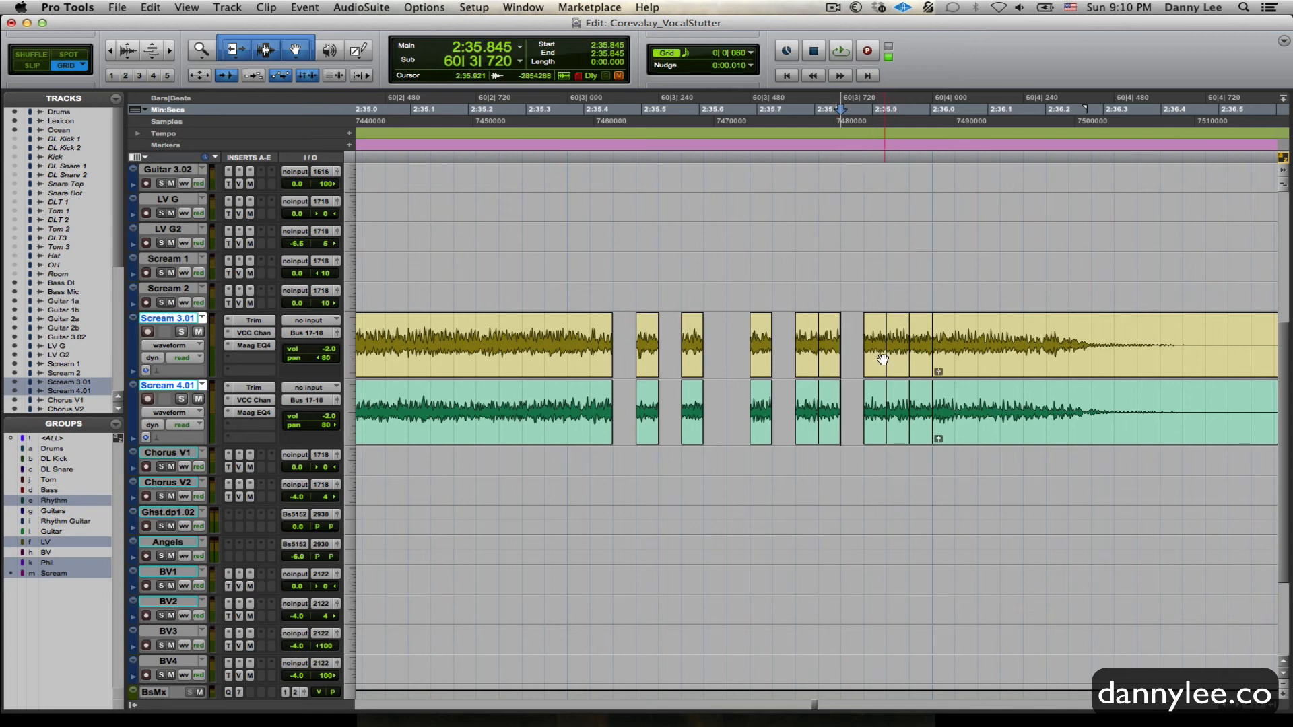
left_click(921, 359)
key("Delete")
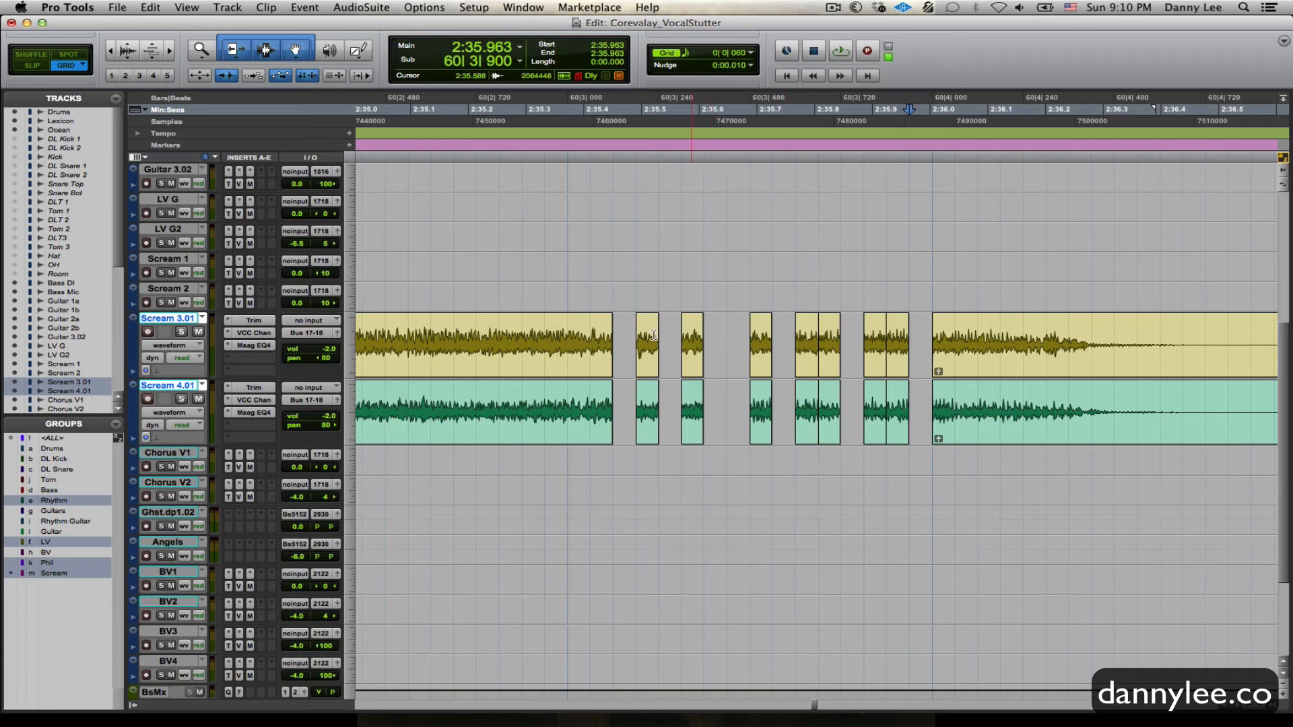
Play the irregular 1/64-note stutter on both Scream tracks from 60|2|840
left_click(511, 329)
key("space")
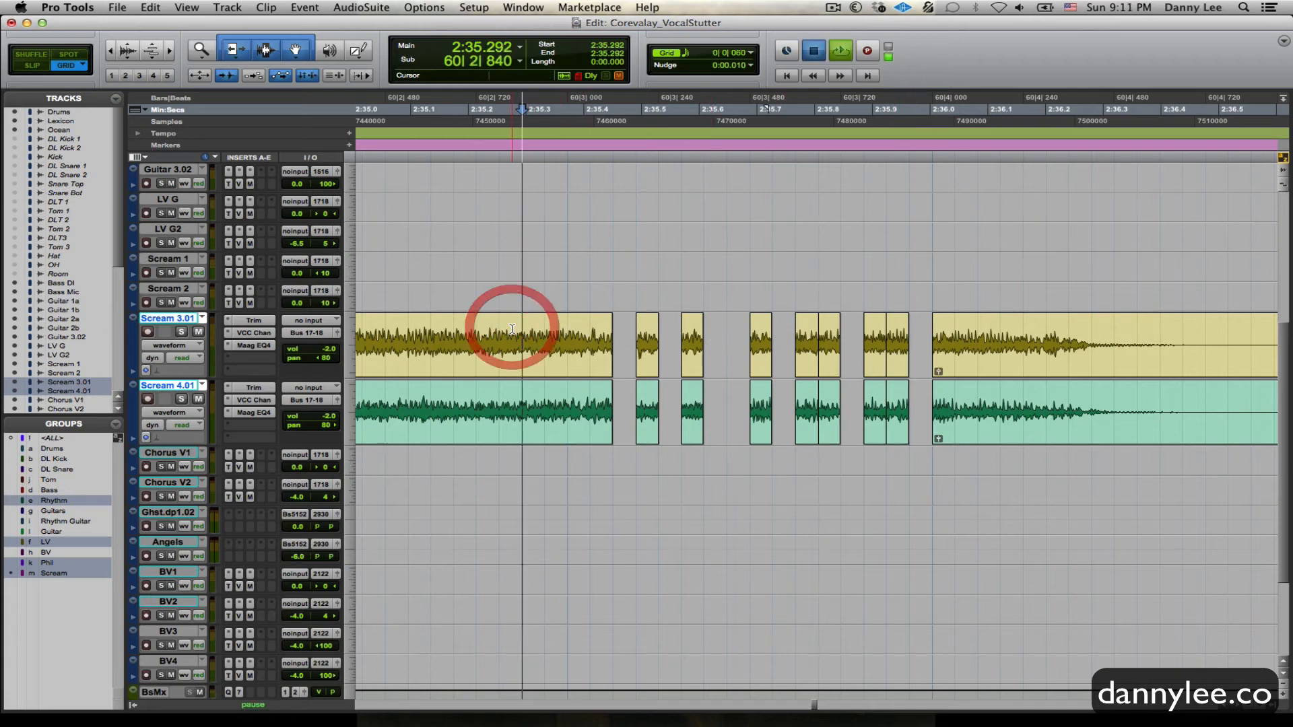
key("space")
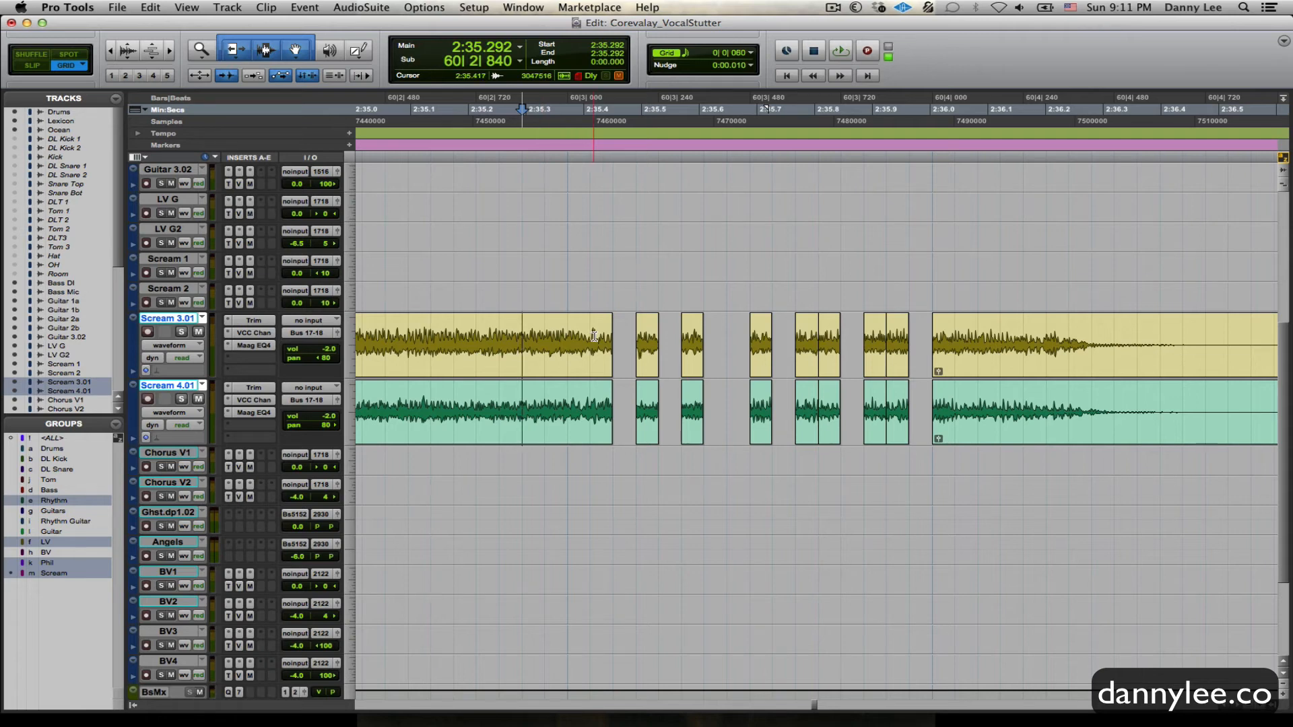
left_click(517, 329)
key("space")
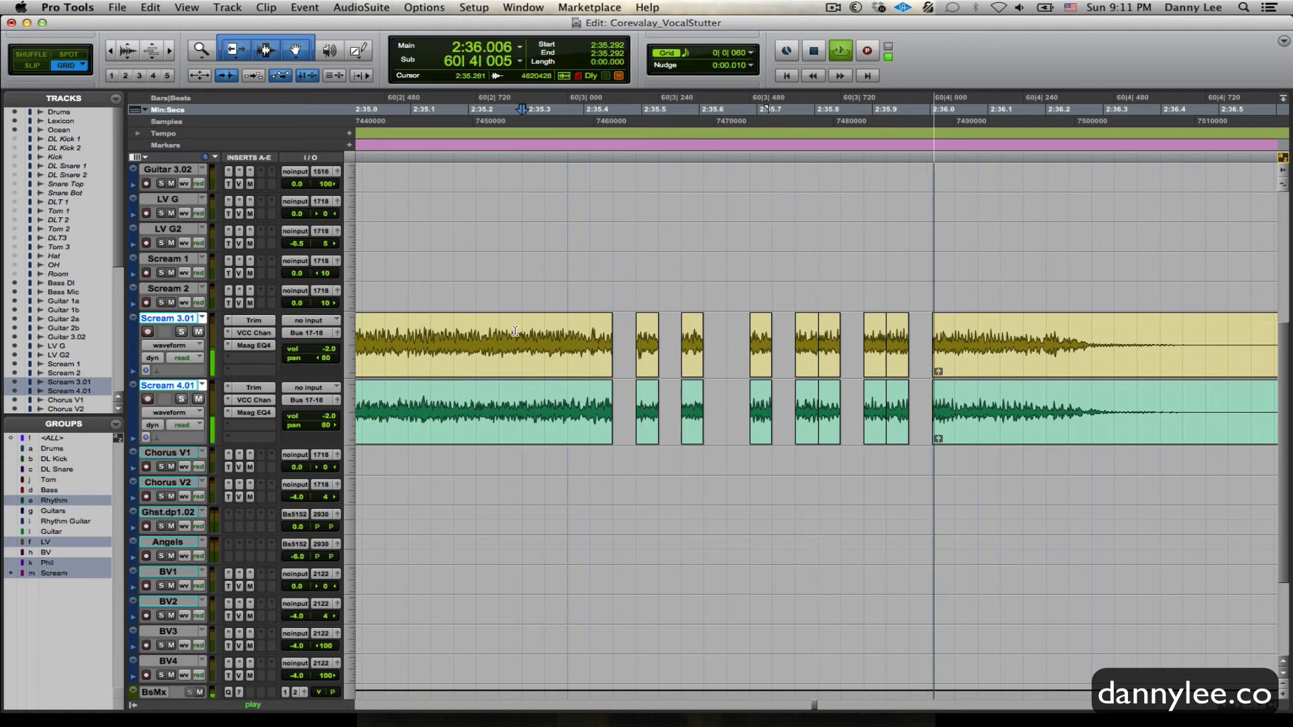
key("space")
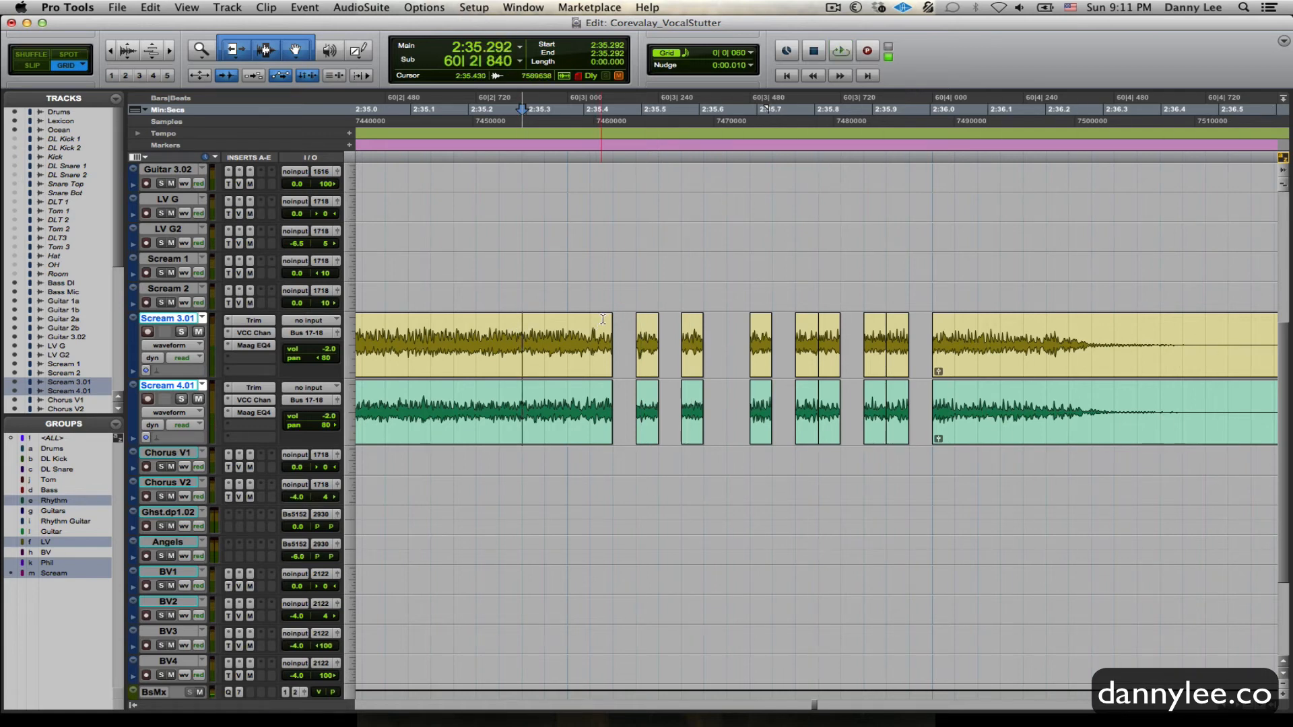
Set the grid to 1/32 note and switch the edit mode to Slip
left_click(752, 55)
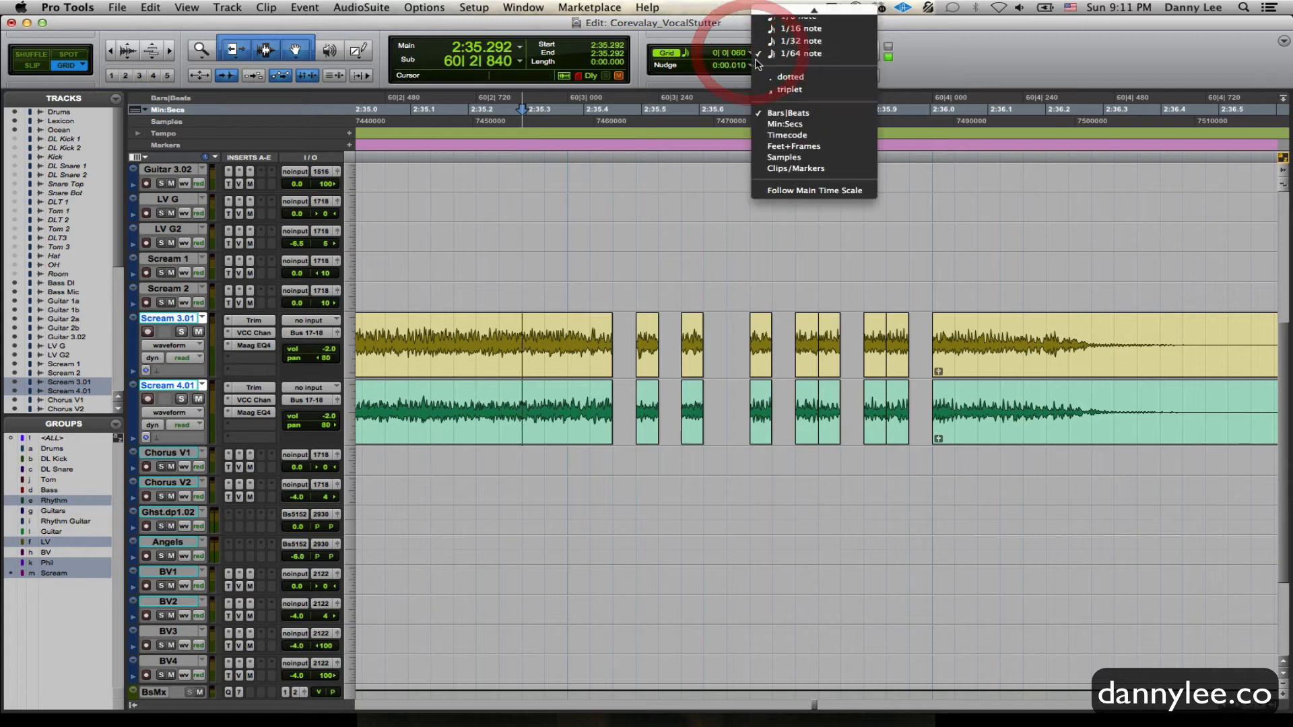
left_click(774, 41)
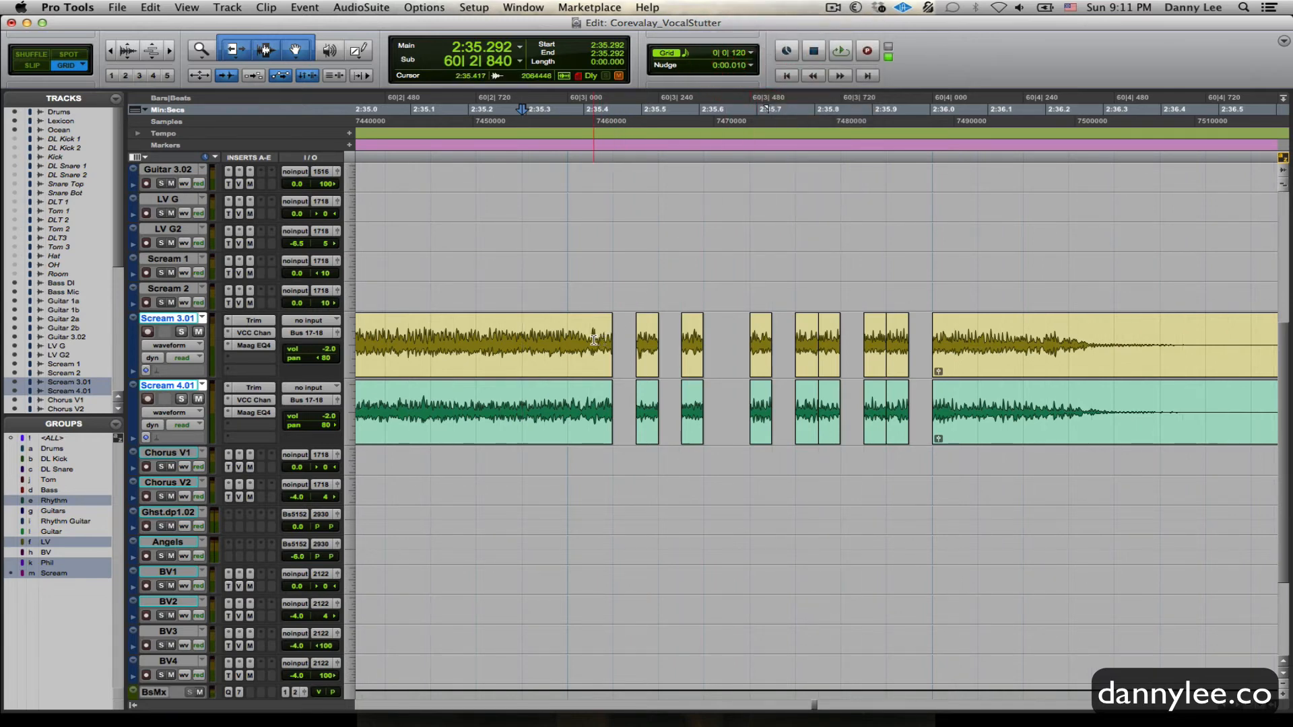
key("F2")
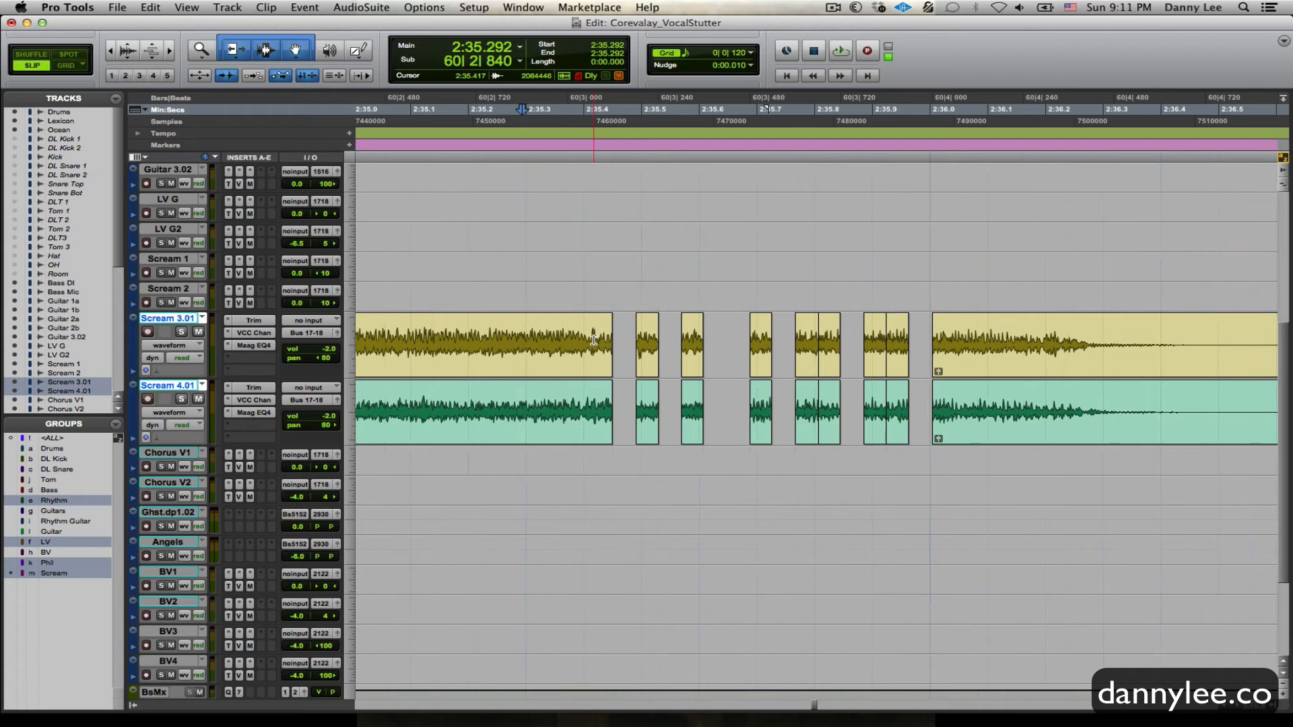
Select the stutter slices from 60|3|156 to 2:35.980 on both Scream tracks and heal them into one continuous clip
left_click_drag(593, 340, 956, 320)
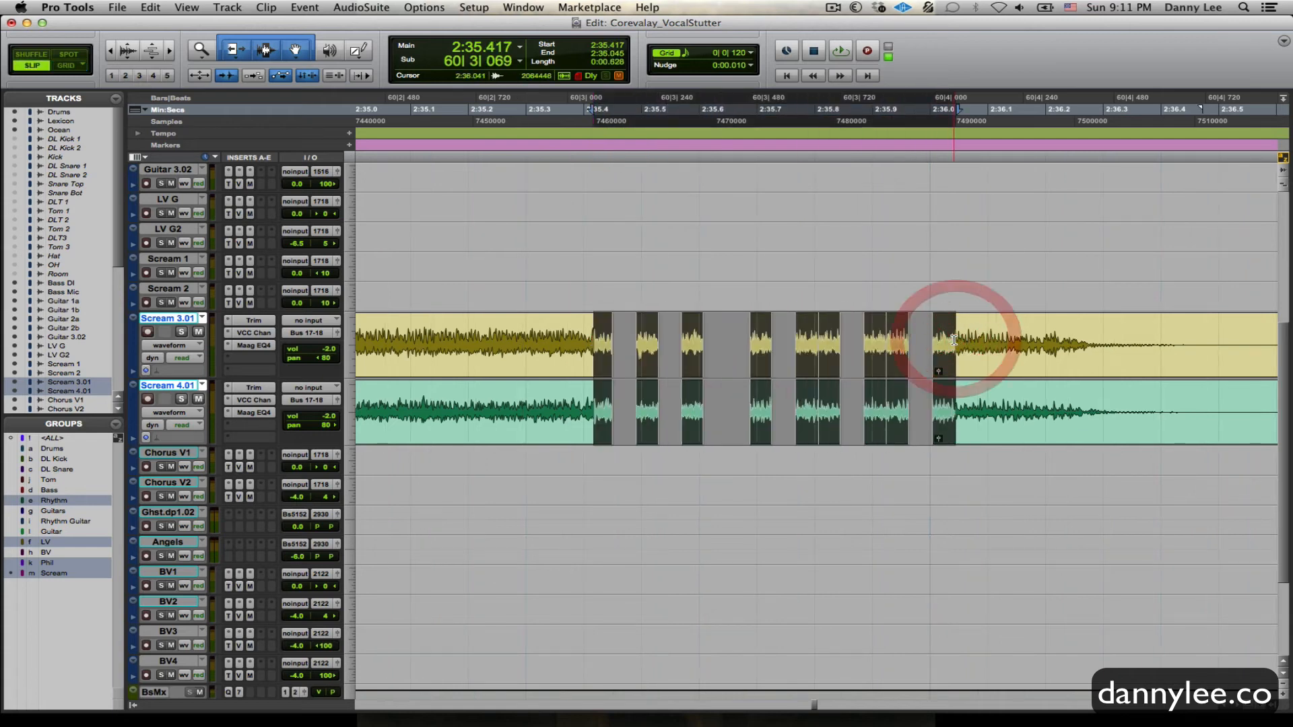
left_click(555, 340)
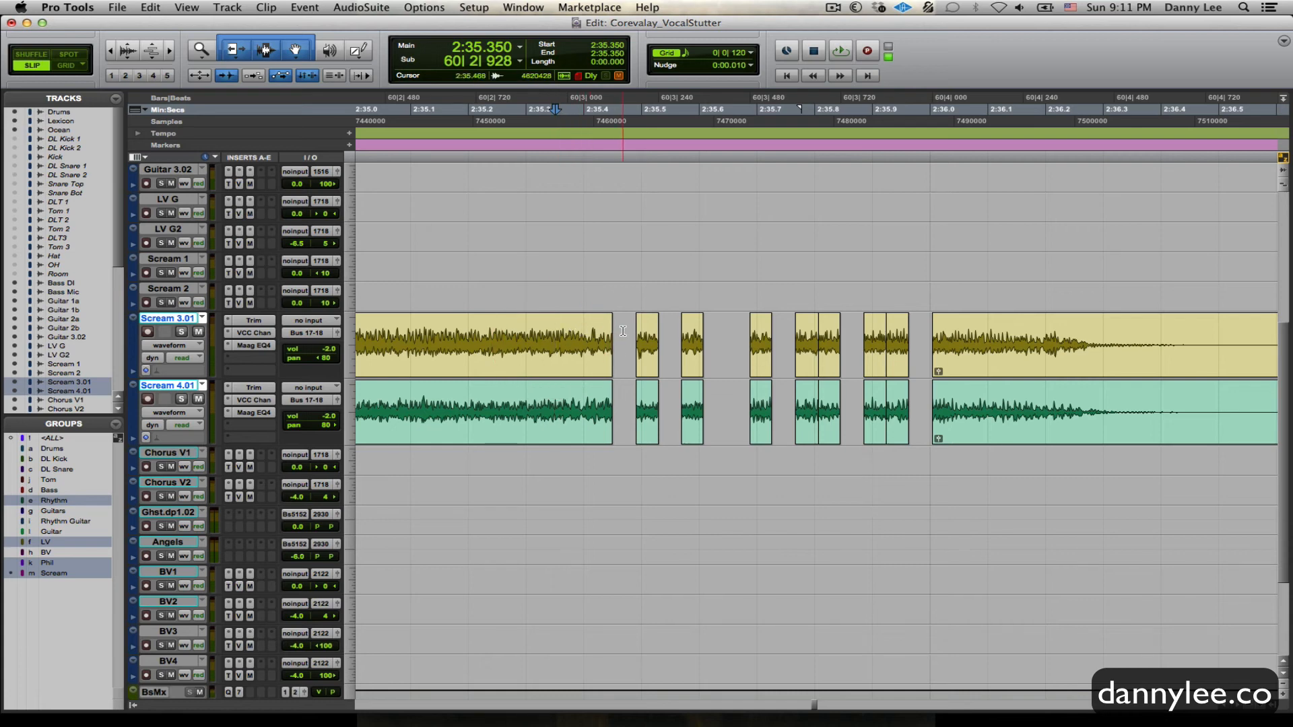
left_click_drag(626, 330, 919, 356)
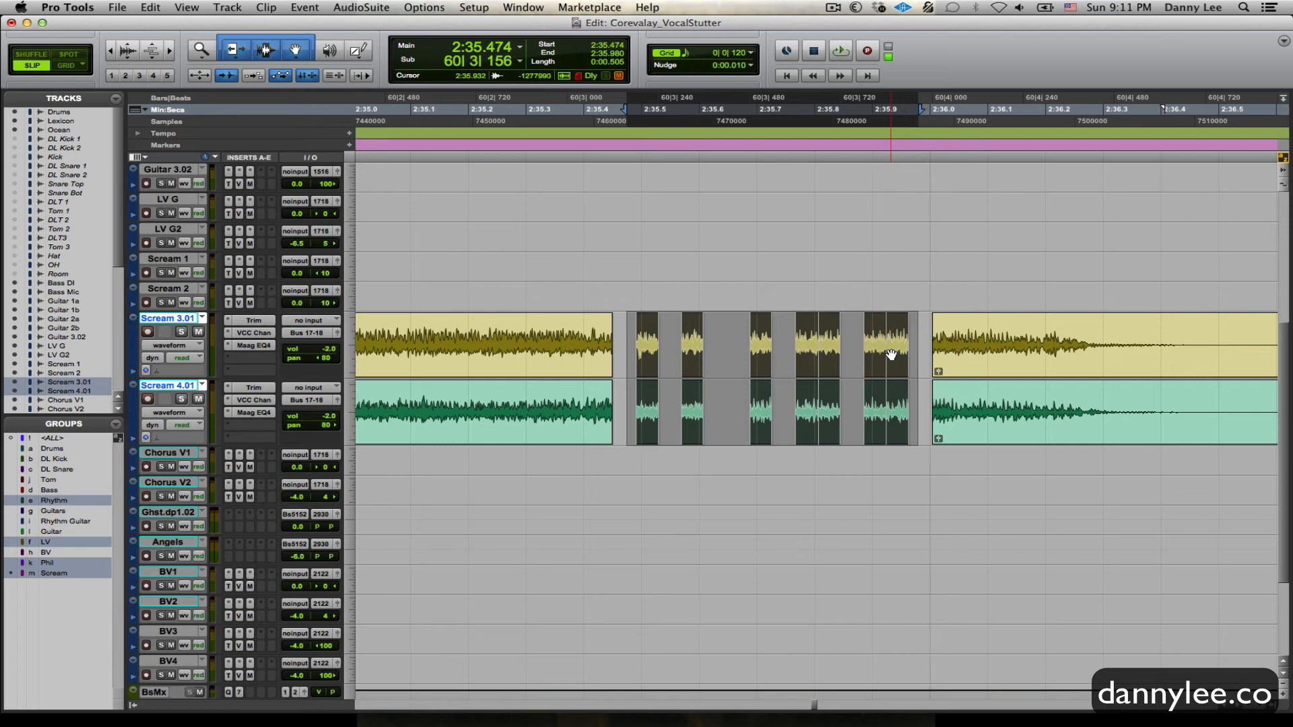
key("super+z")
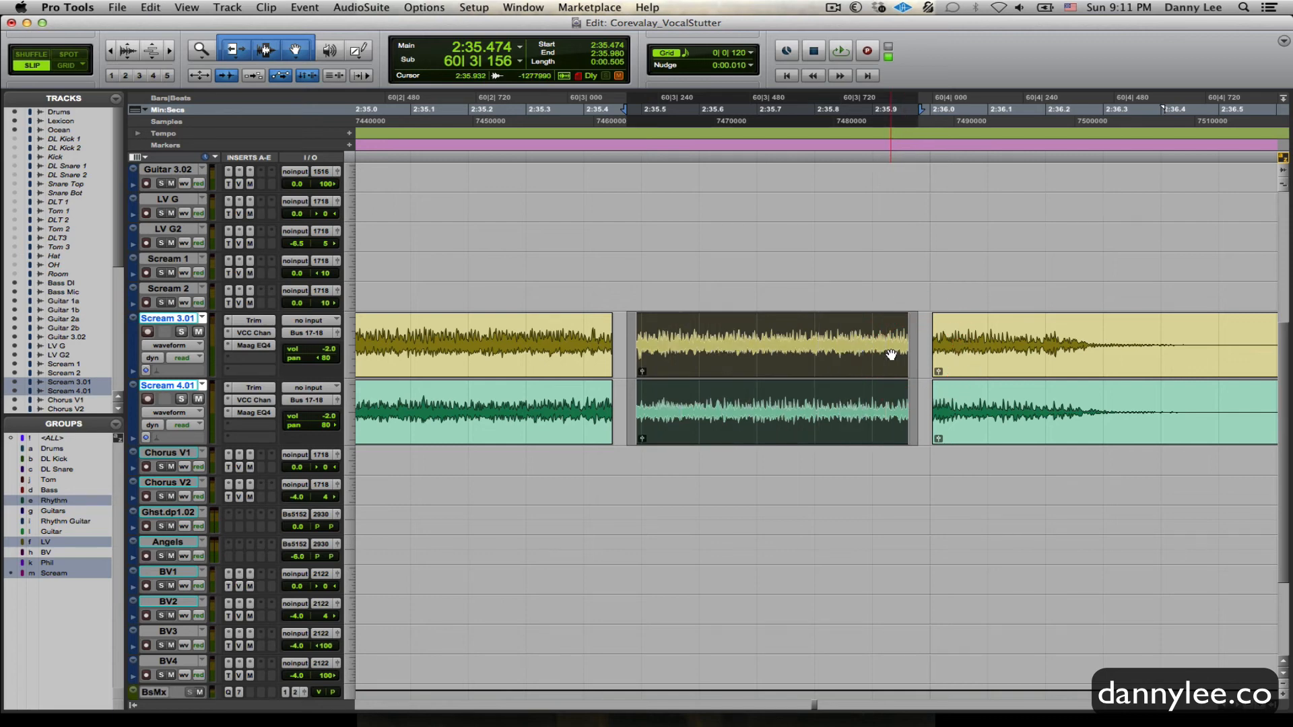
Undo the last heal and instead heal the wider range from 2:35.396 to 2:36.049 on both Scream tracks into one continuous clip
key("shift+super+z")
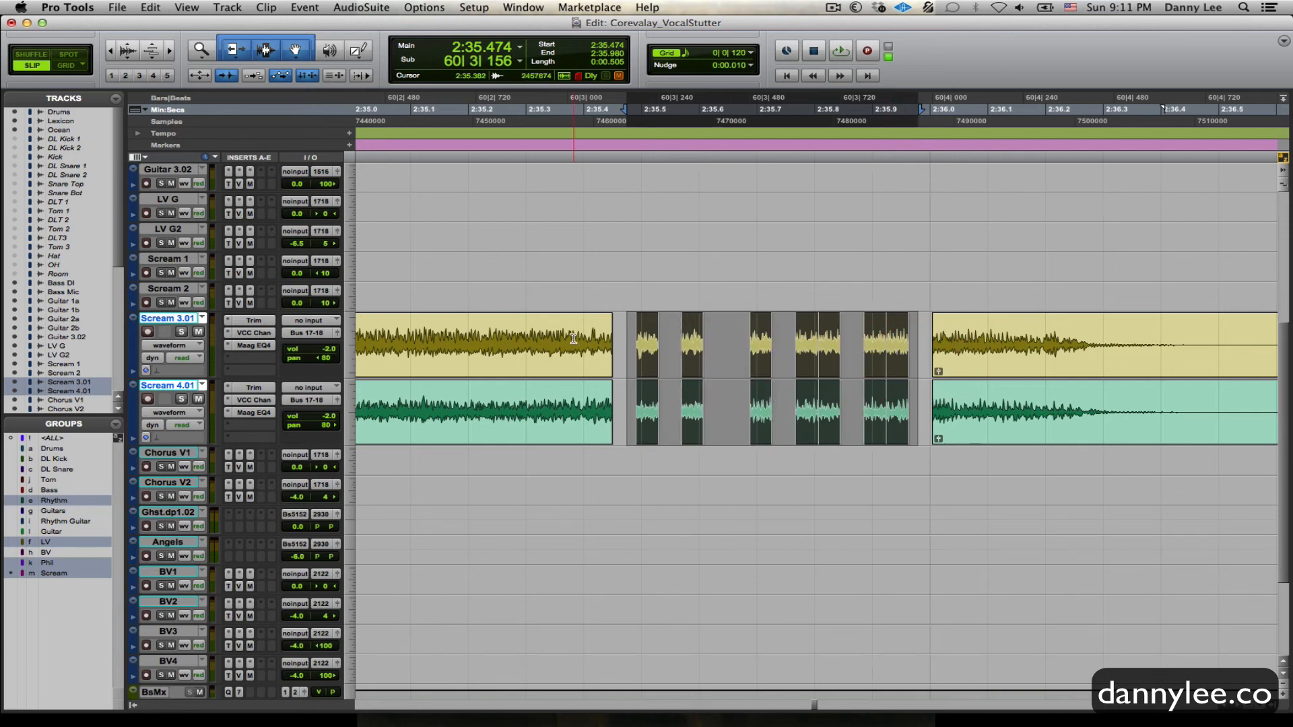
left_click_drag(581, 337, 960, 344)
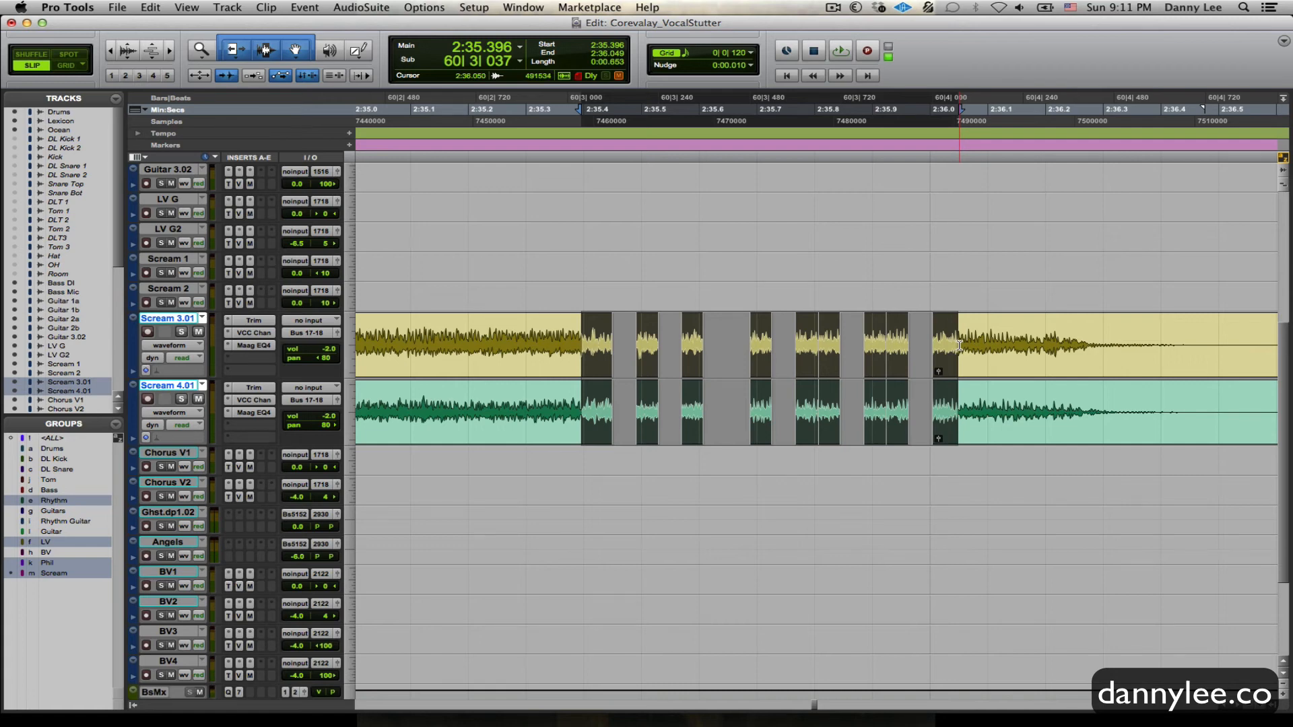
key("super+z")
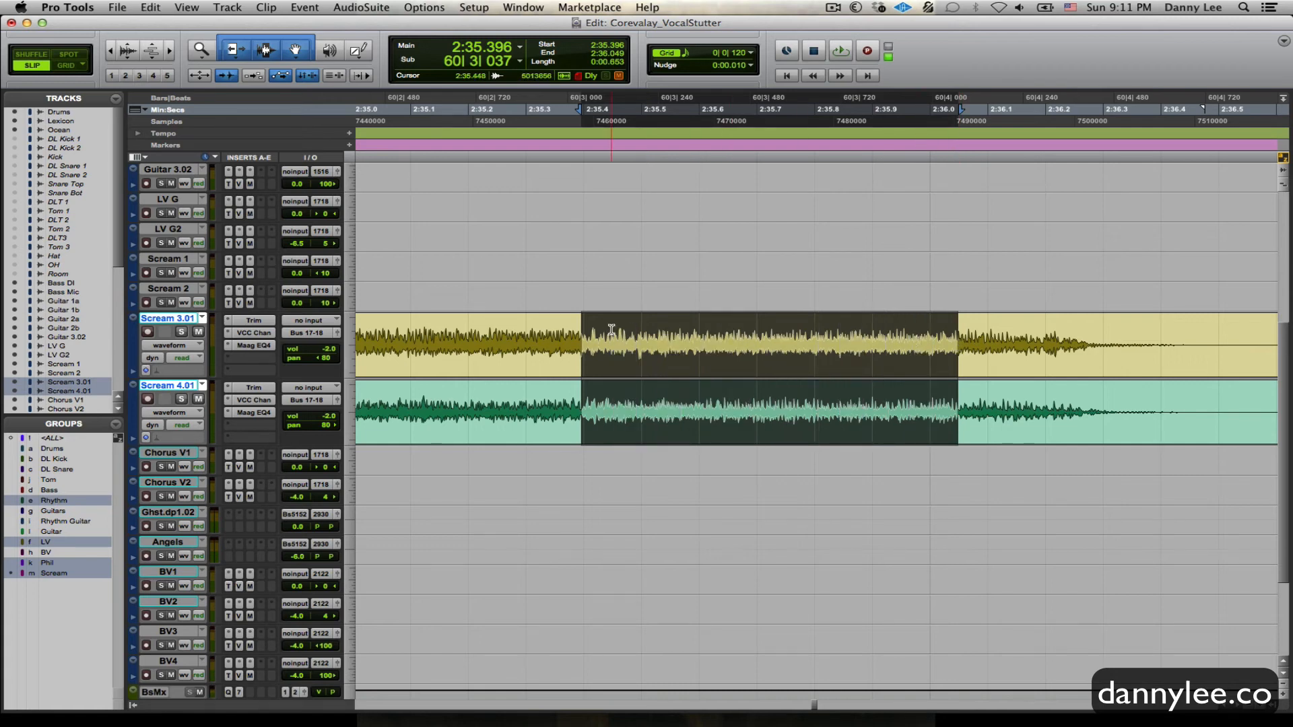
Switch the edit mode to Grid and split both Scream tracks at 60|3|120, 60|3|240, 60|3|360 and 60|3|480
left_click(569, 337)
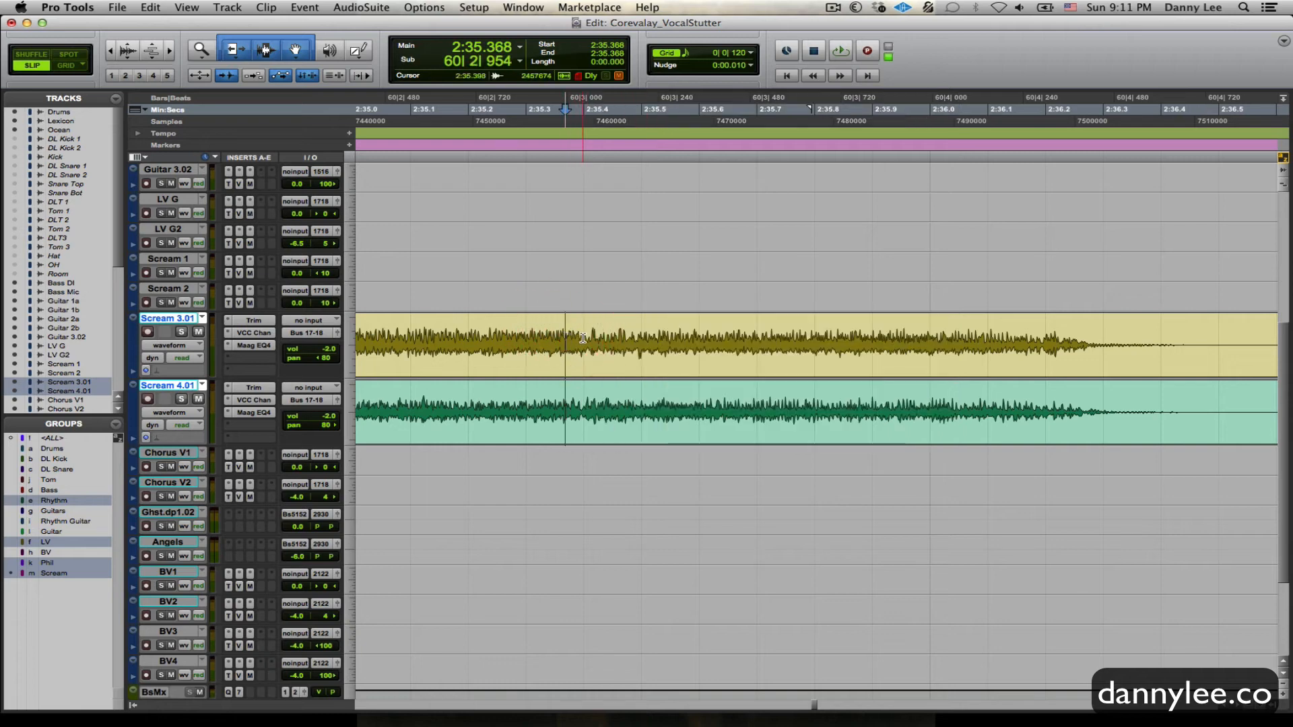
left_click(584, 338)
key("F4")
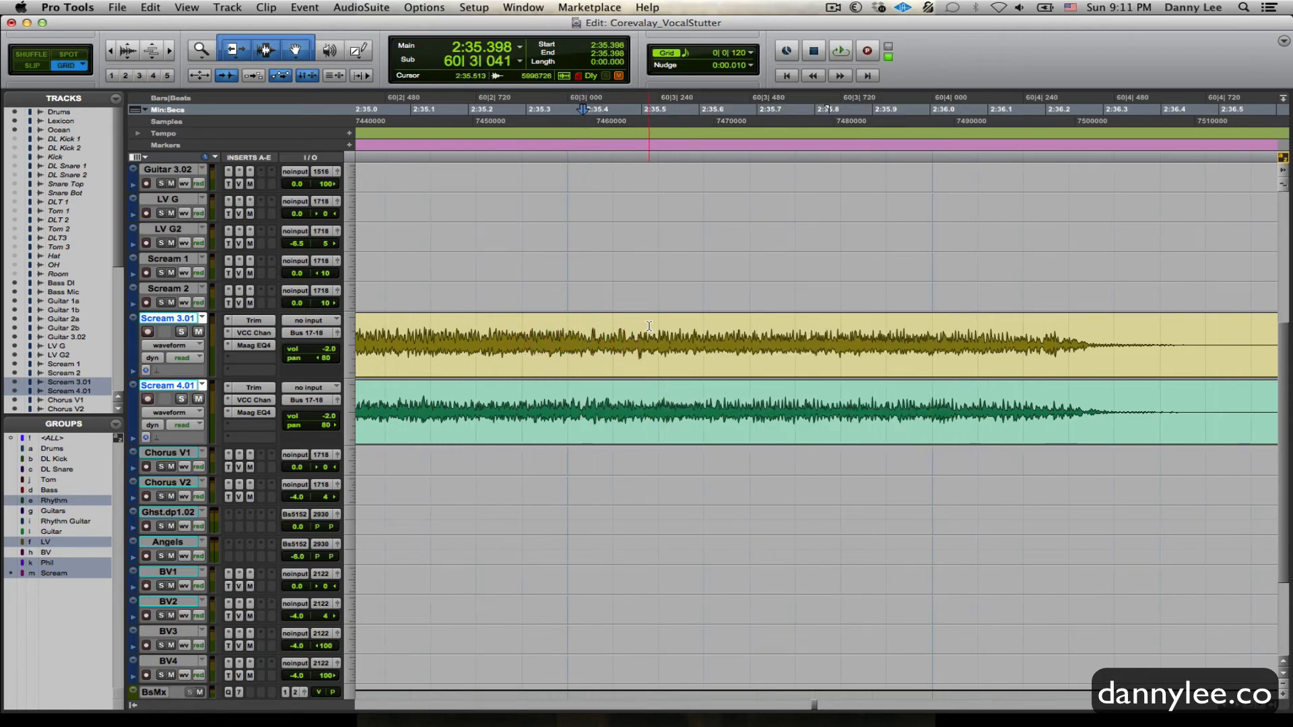
left_click(613, 328)
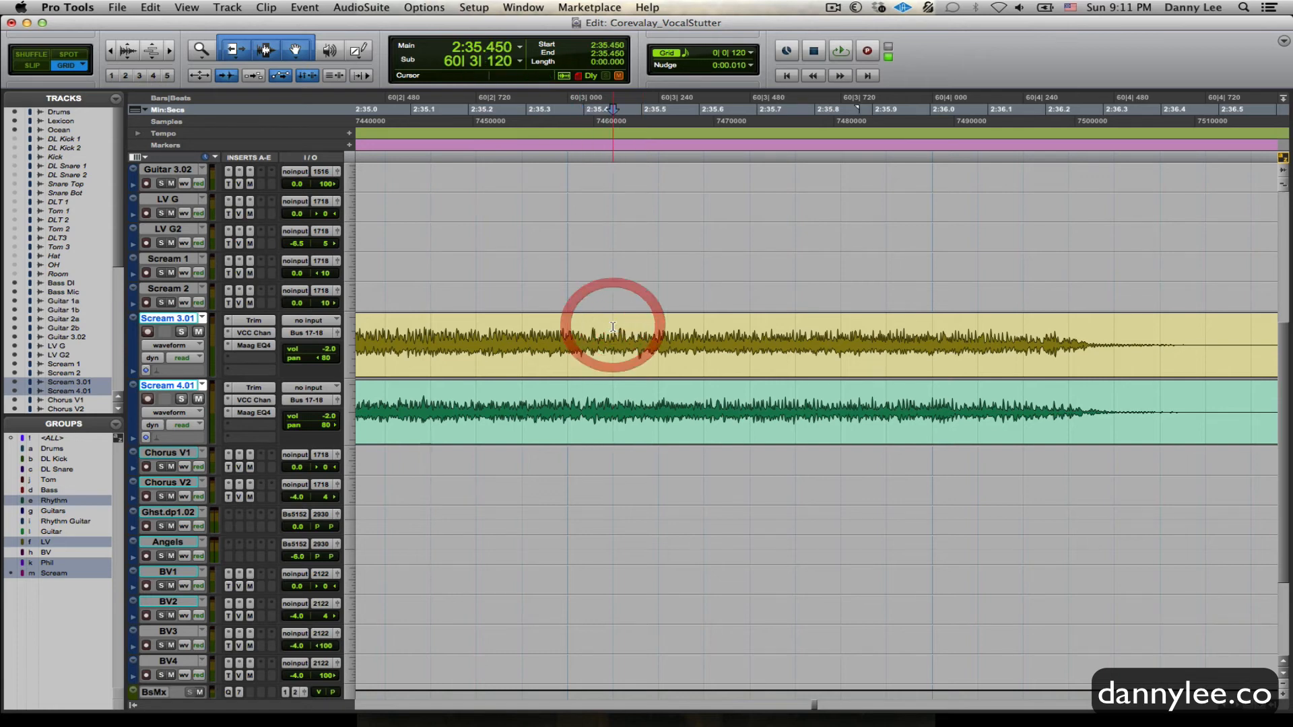
left_click(660, 342)
key("b")
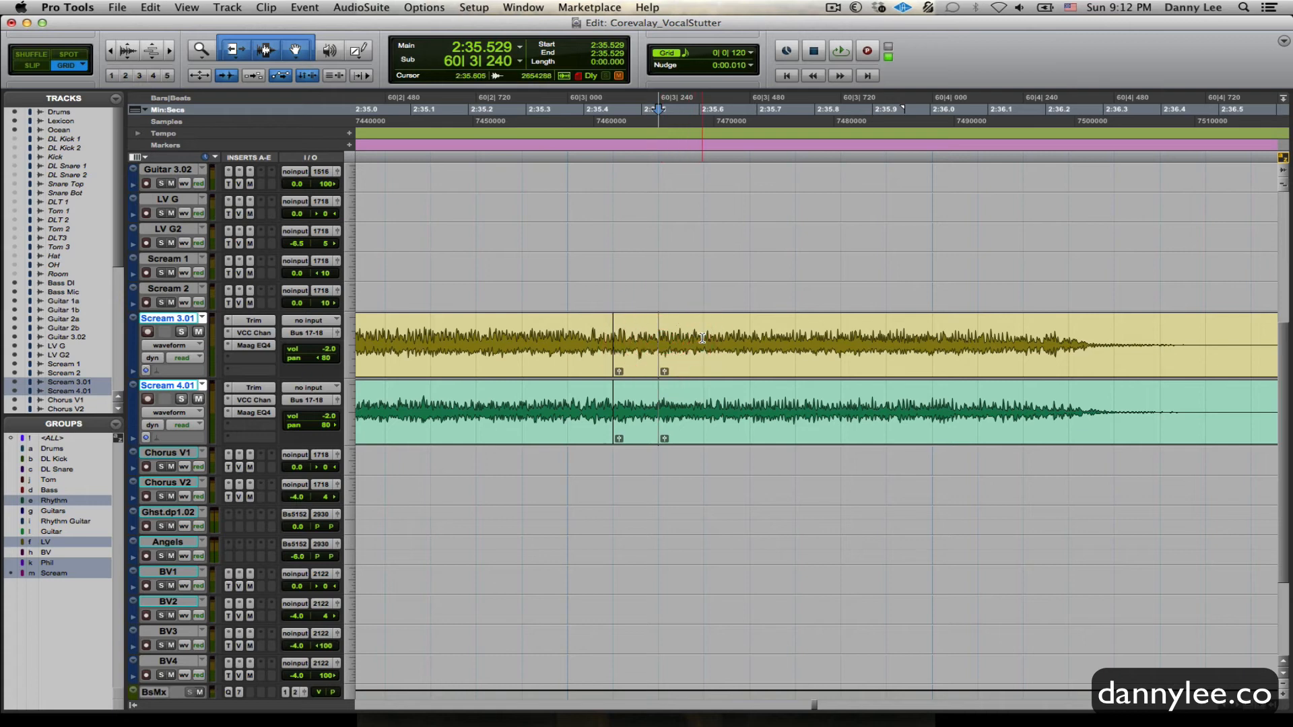
left_click(705, 340)
key("b")
left_click(756, 335)
key("b")
Split both Scream tracks at 60|3|600, 60|3|720, 60|3|840 and 60|4|000
left_click(788, 334)
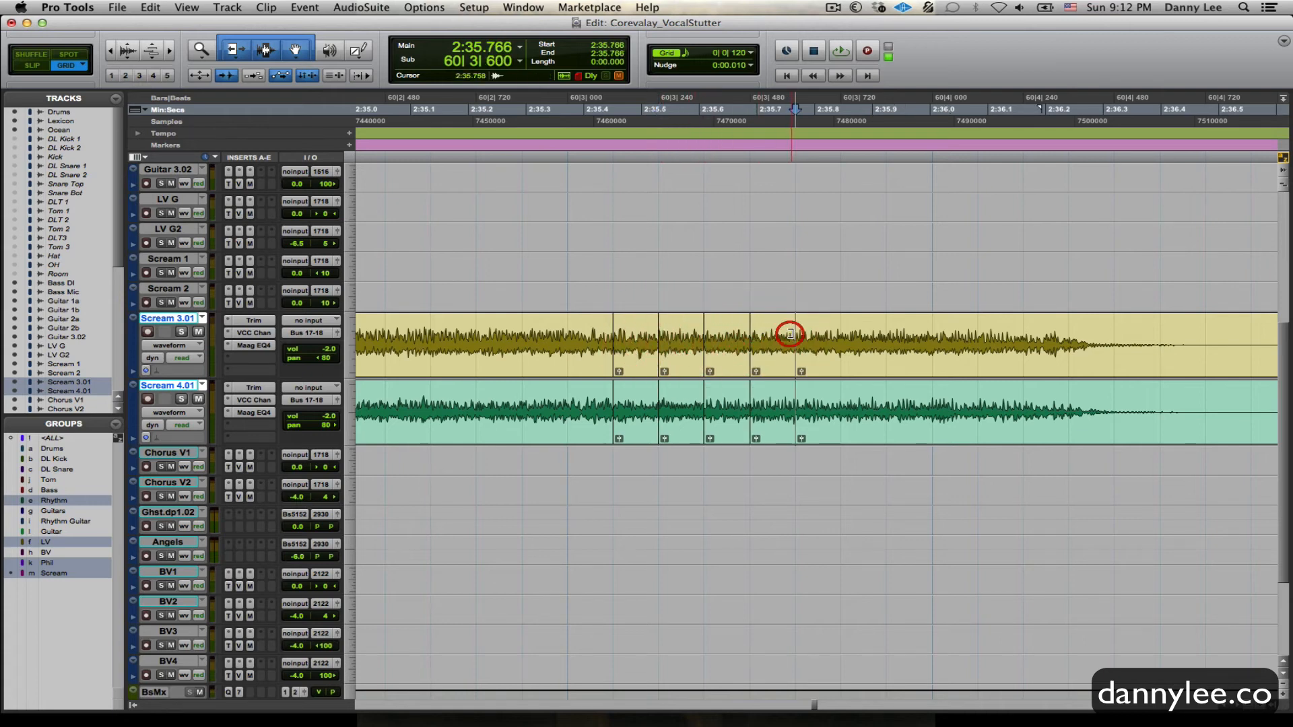
key("b")
left_click(844, 333)
key("b")
left_click(889, 332)
key("b")
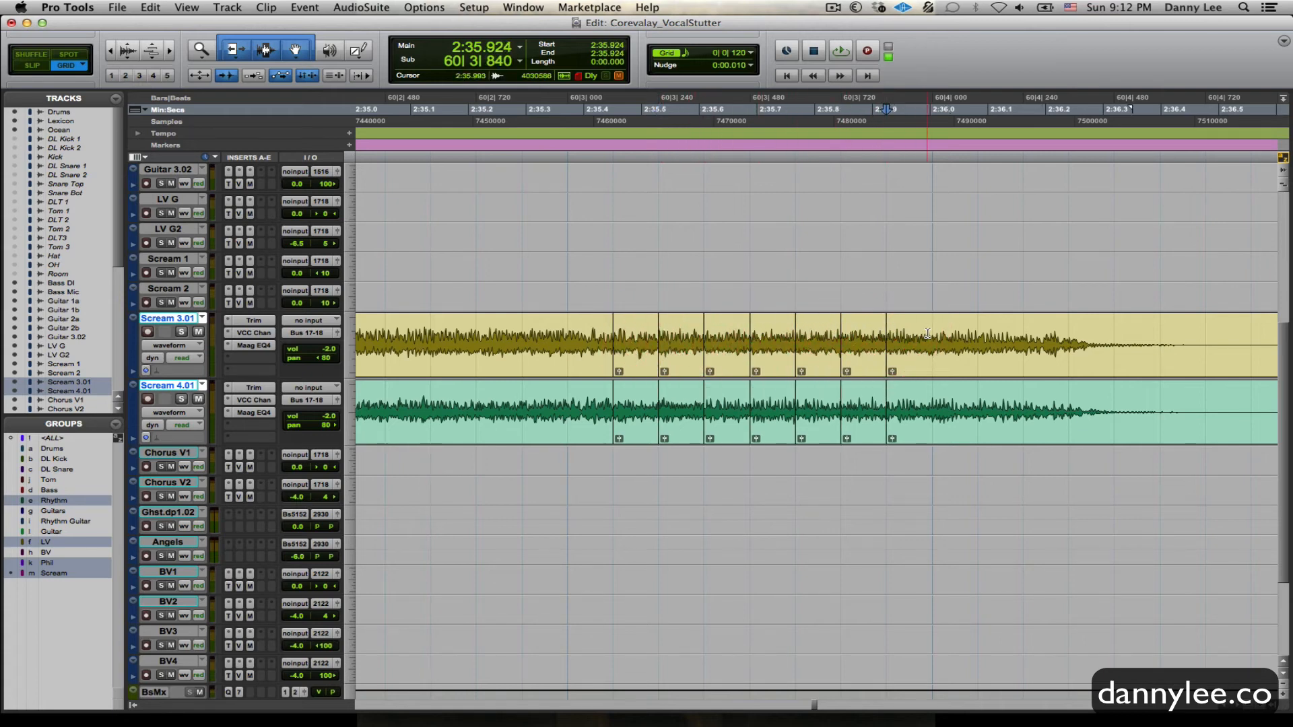
left_click(929, 328)
key("b")
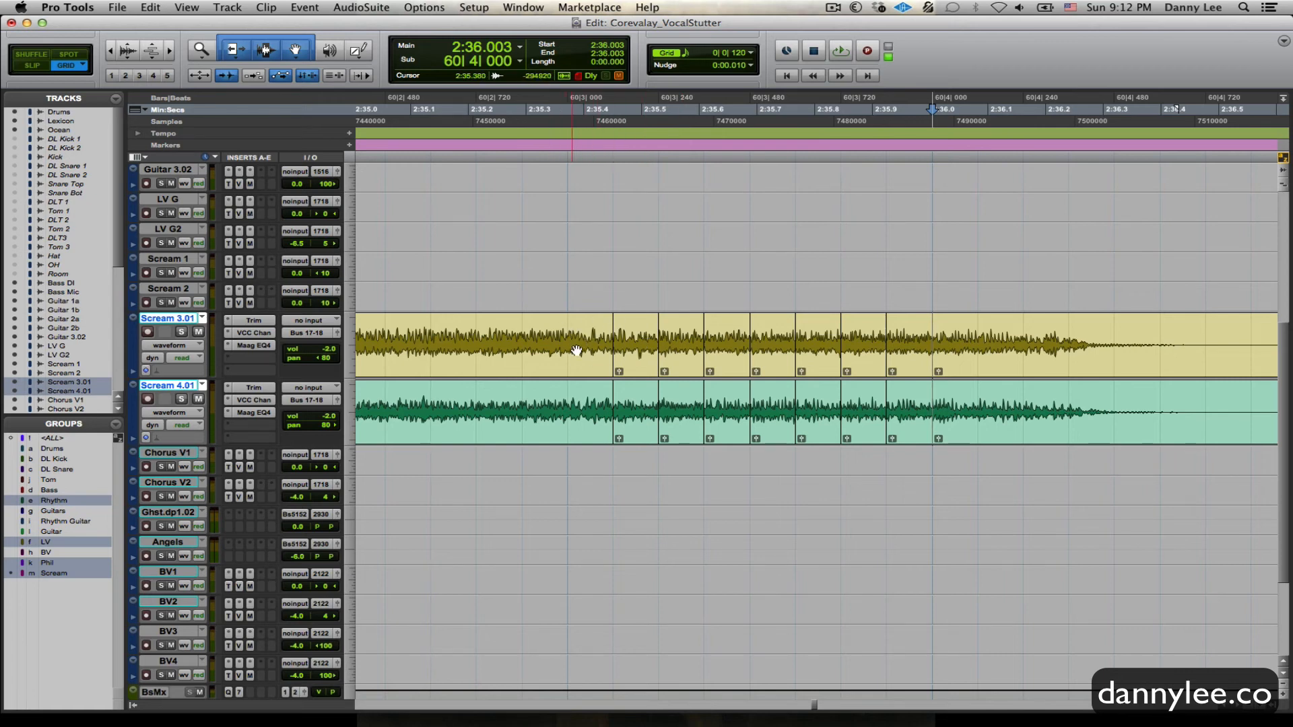
Delete the 1/32-note slices starting at 60|3|120, 60|3|360, 60|3|600 and 60|3|840 on both Scream tracks
left_click(628, 354)
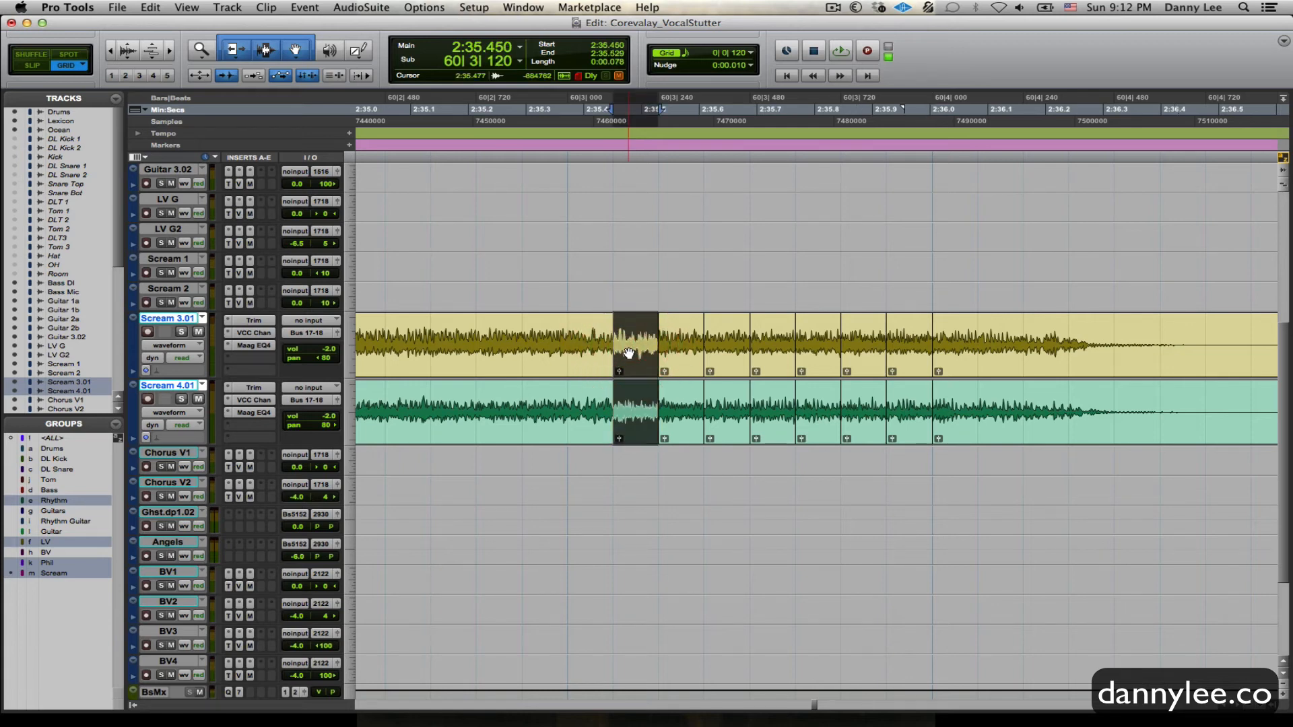
key("Delete")
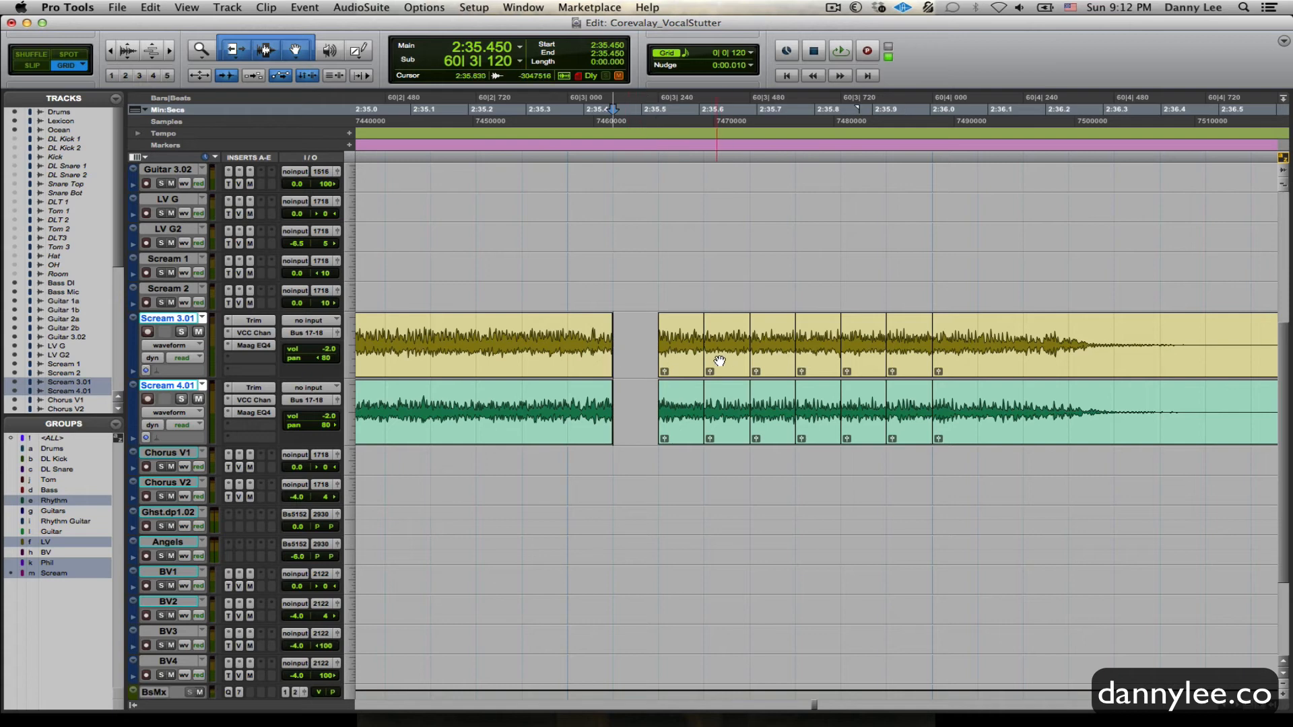
left_click(726, 351)
key("Delete")
left_click(817, 362)
key("Delete")
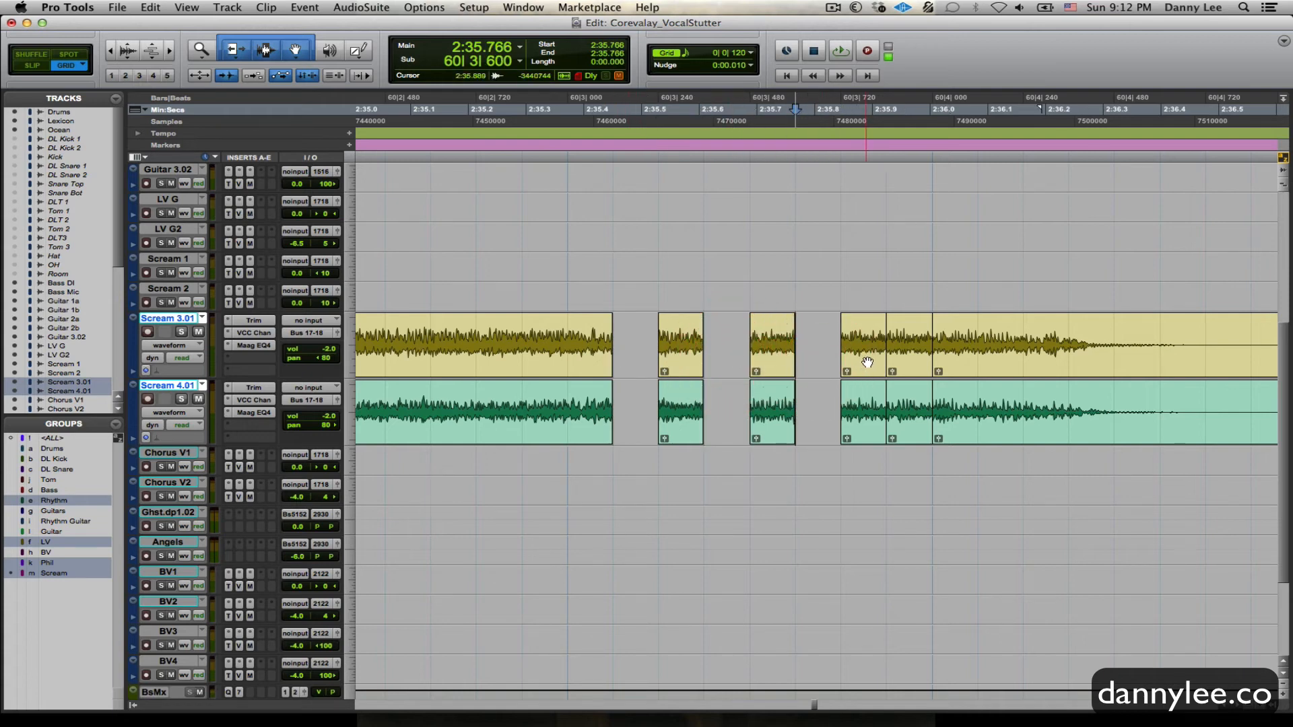
left_click(916, 362)
key("Delete")
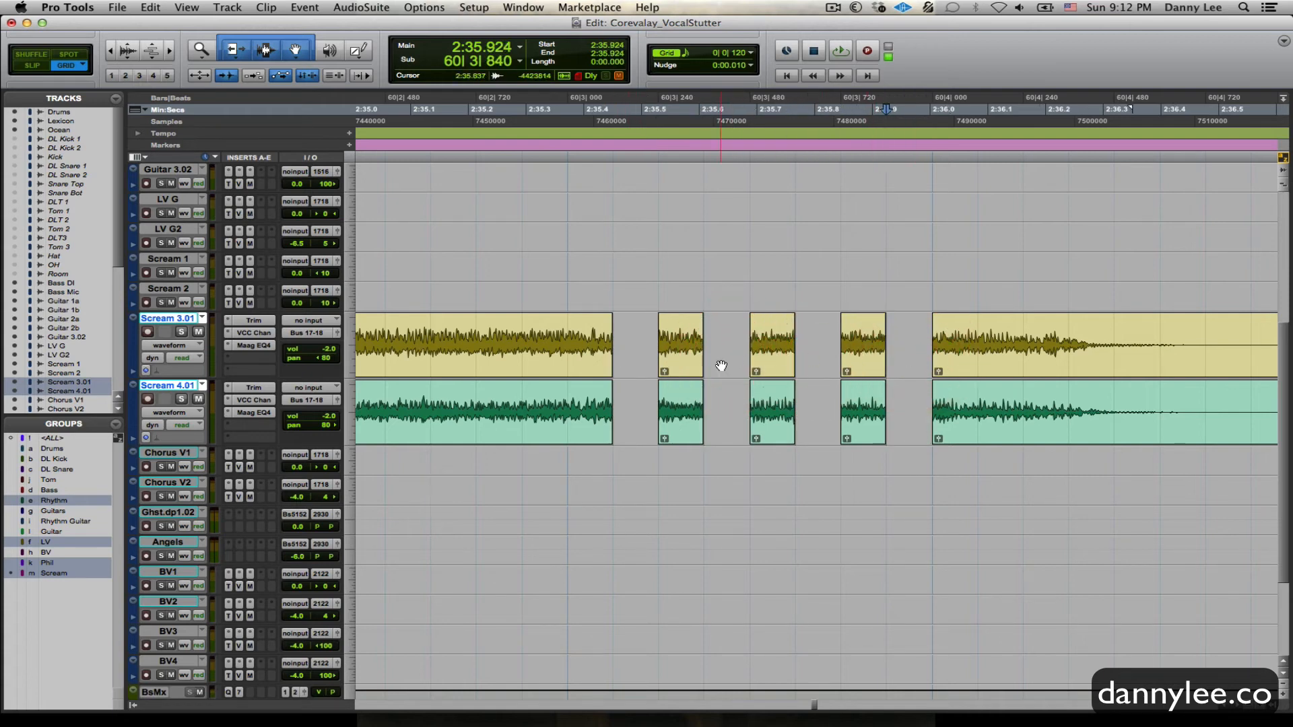
Play the session from 2:28.977 through both bridge scream stutters and into Chorus 3/Outro, and stop playback
key("r")
key("r")
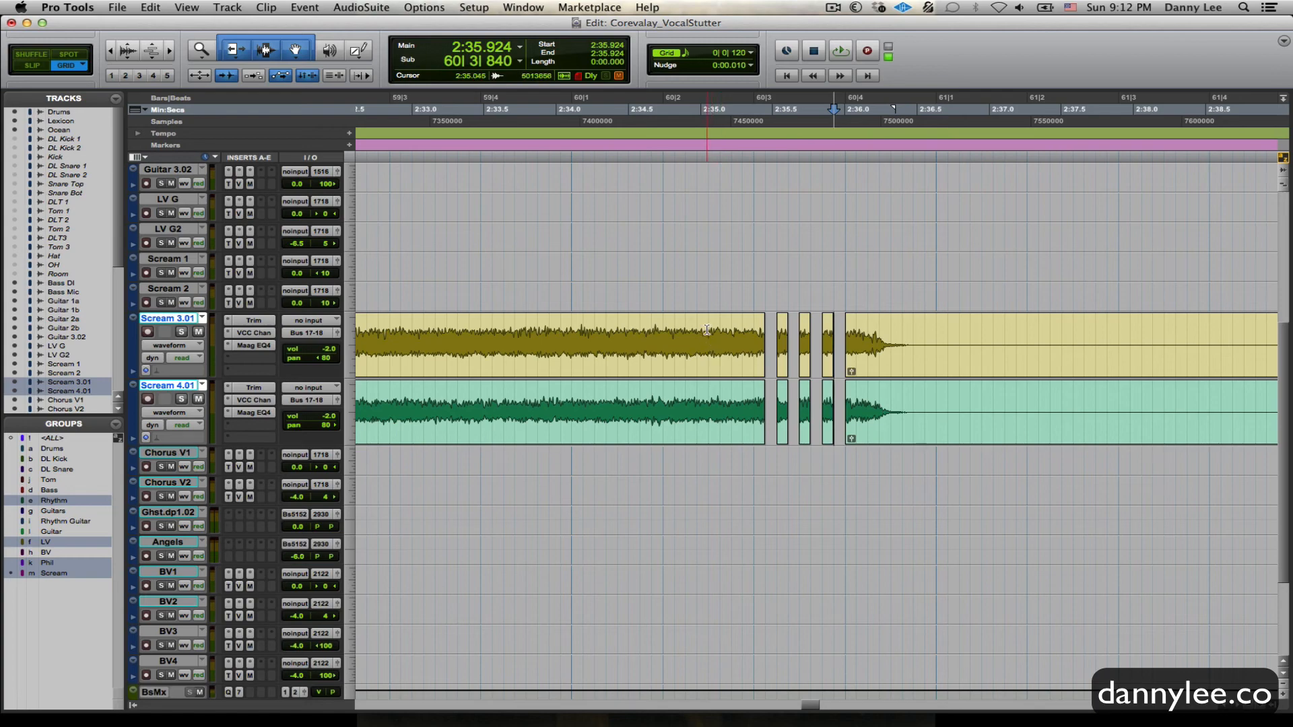
key("r")
key("r")
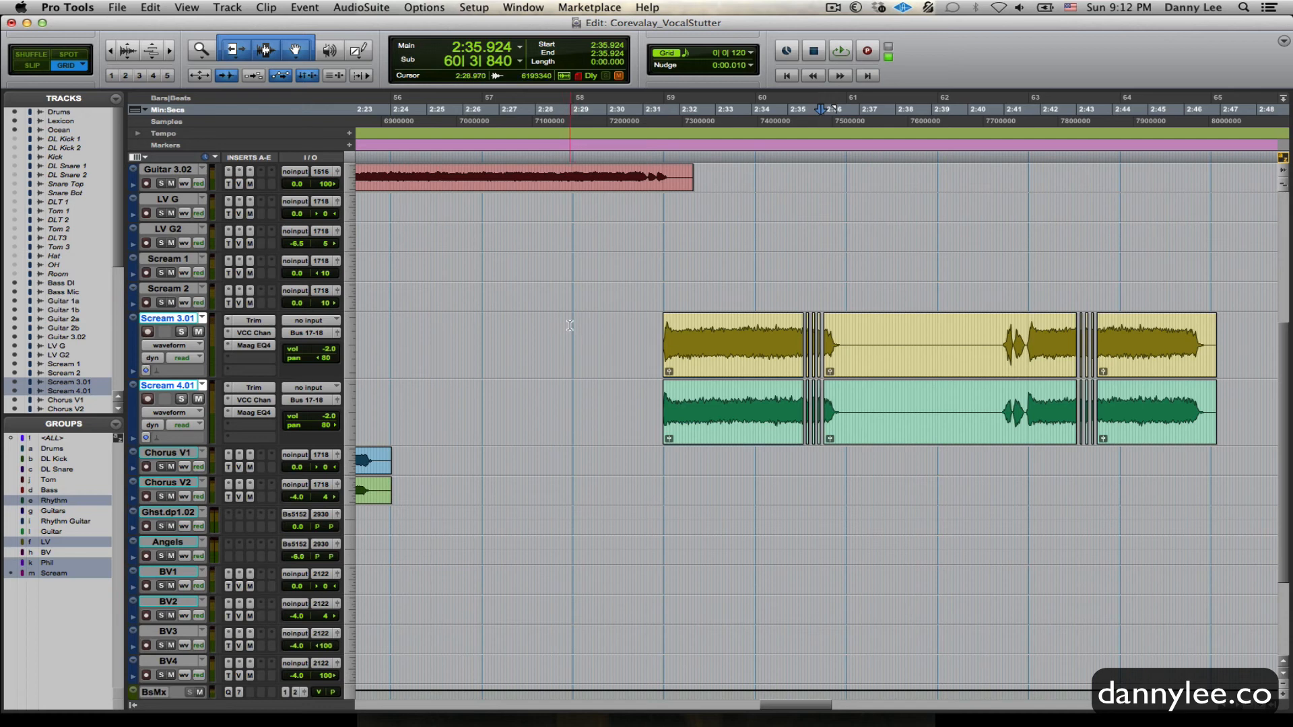
left_click(570, 325)
key("space")
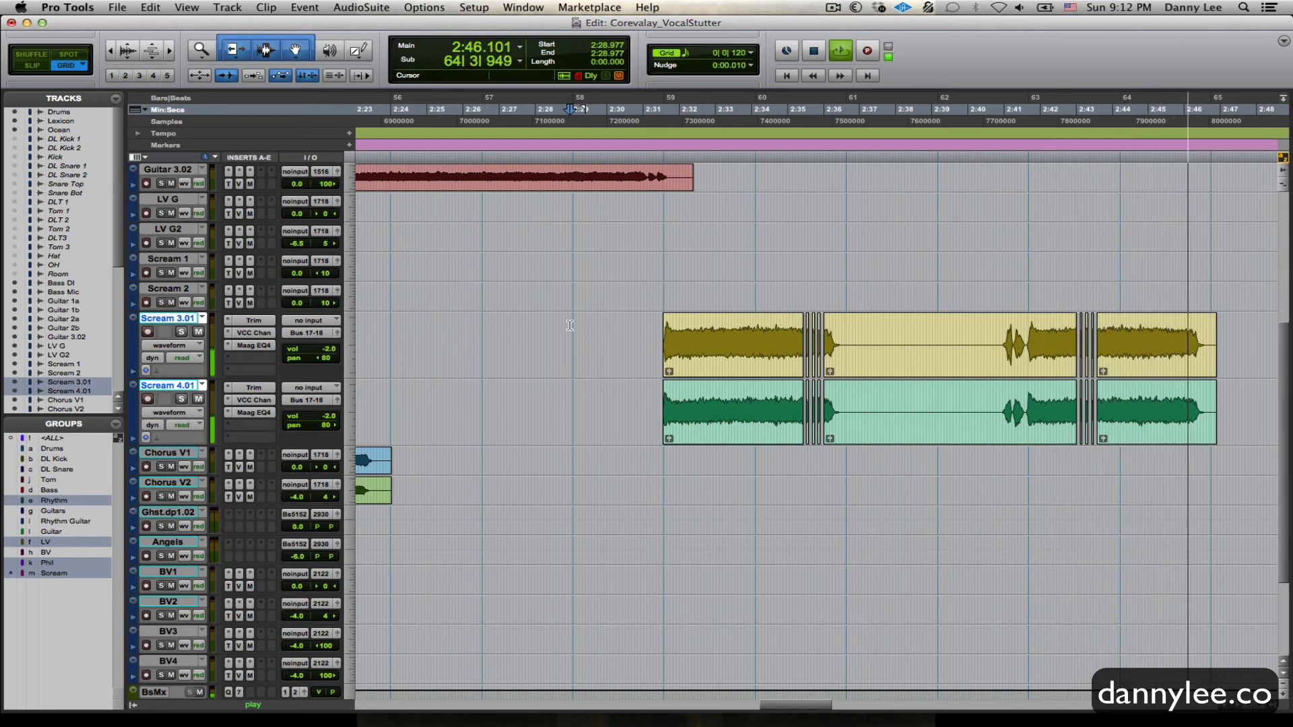
key("super+bracketleft")
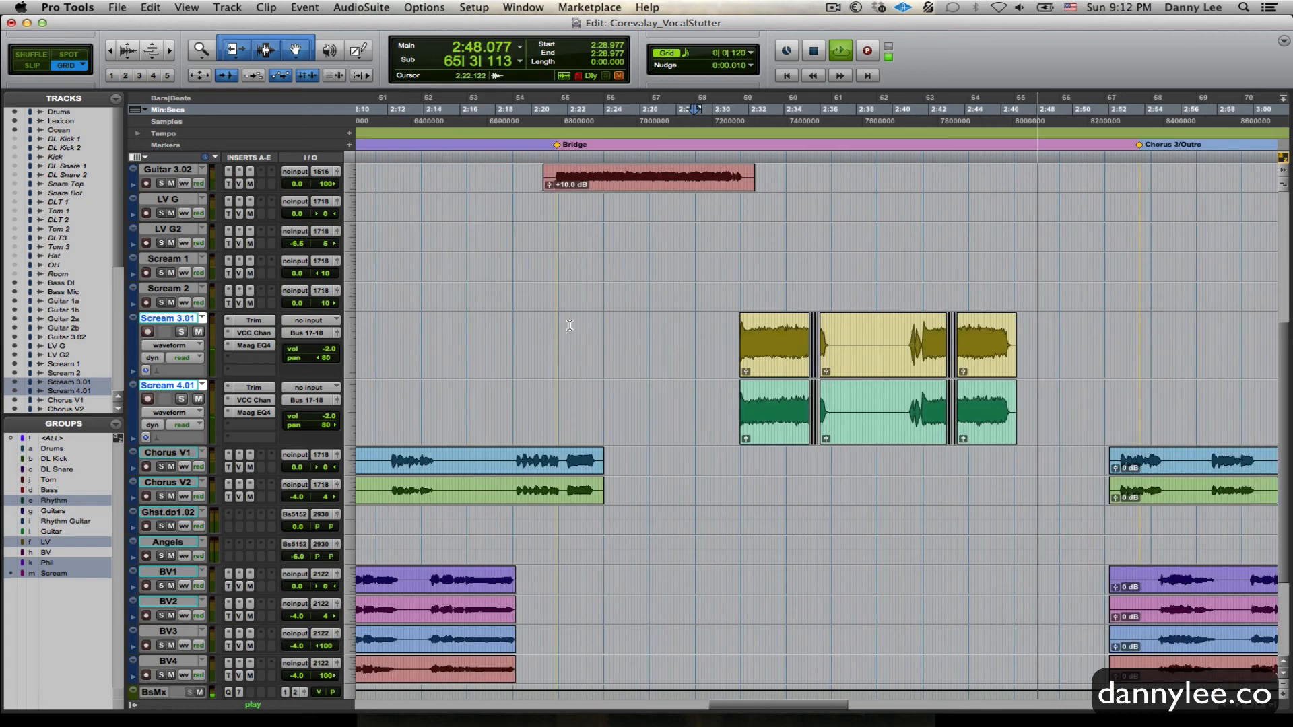
key("super+bracketleft")
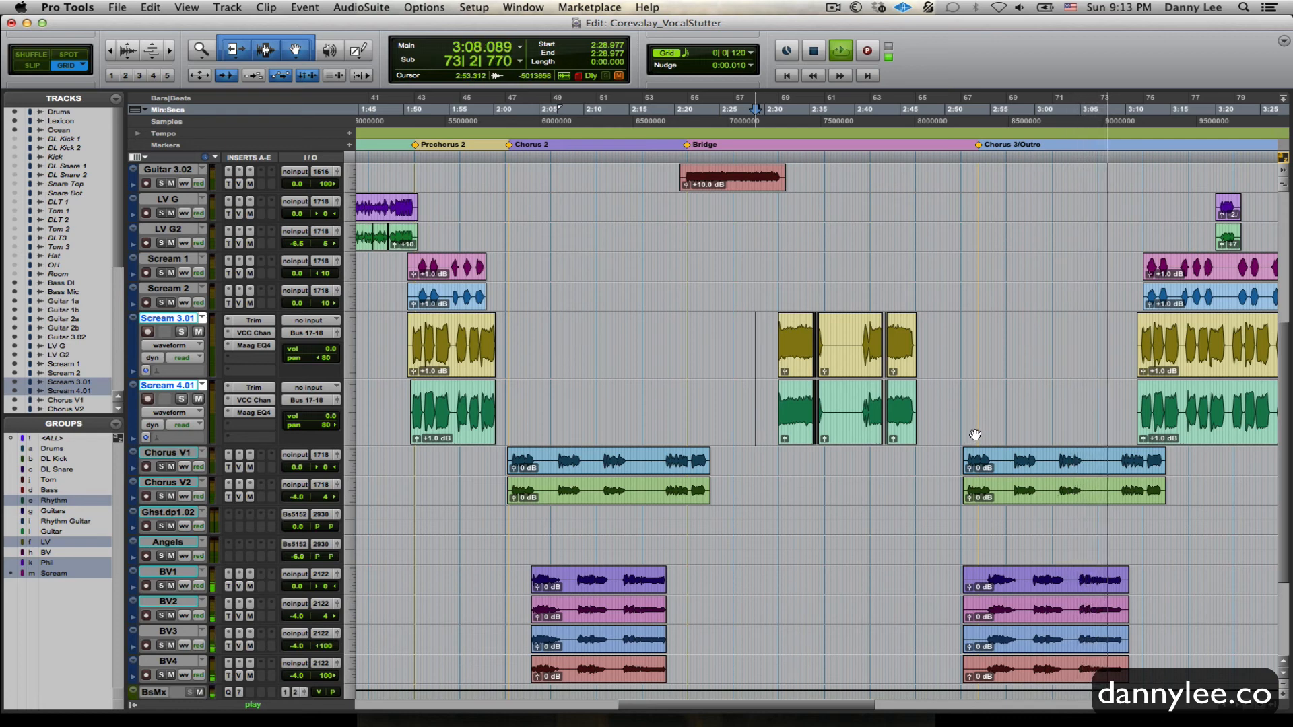
key("space")
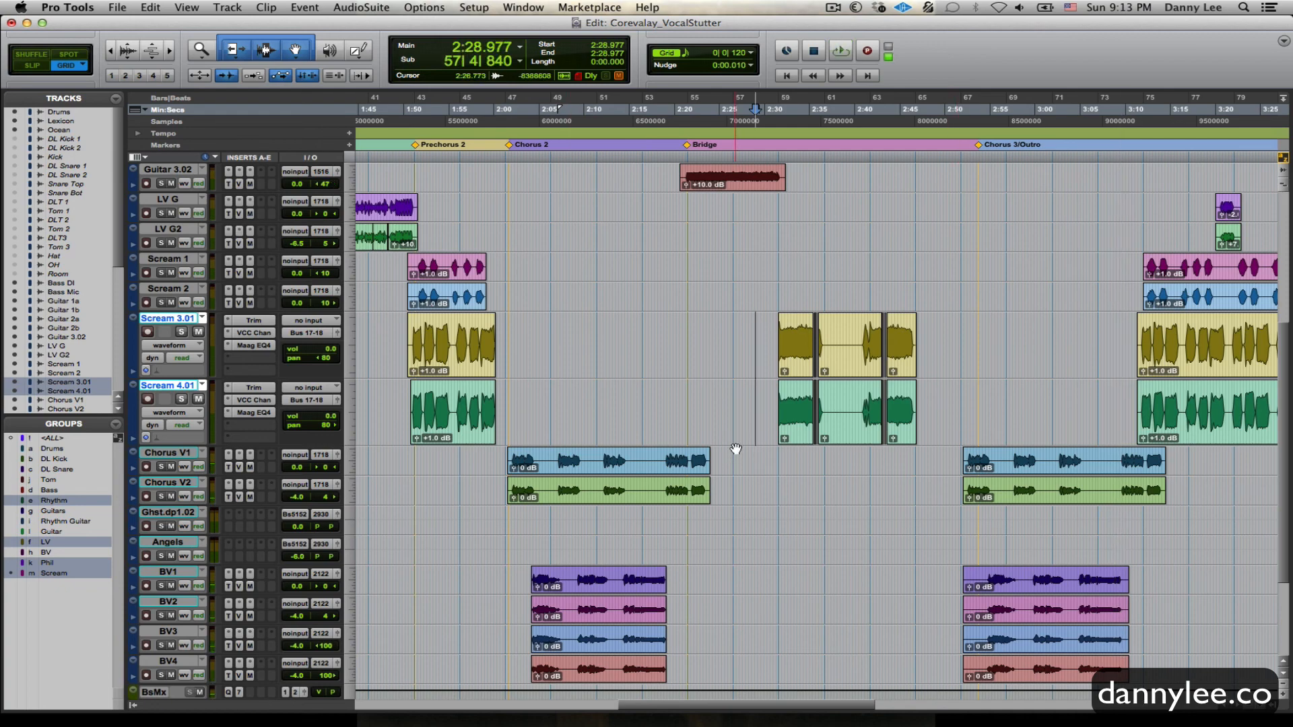
Replay the two stuttered bridge screams from 57|4|840
key("super+bracketright")
key("super+bracketright")
key("super+bracketright")
key("super+bracketleft")
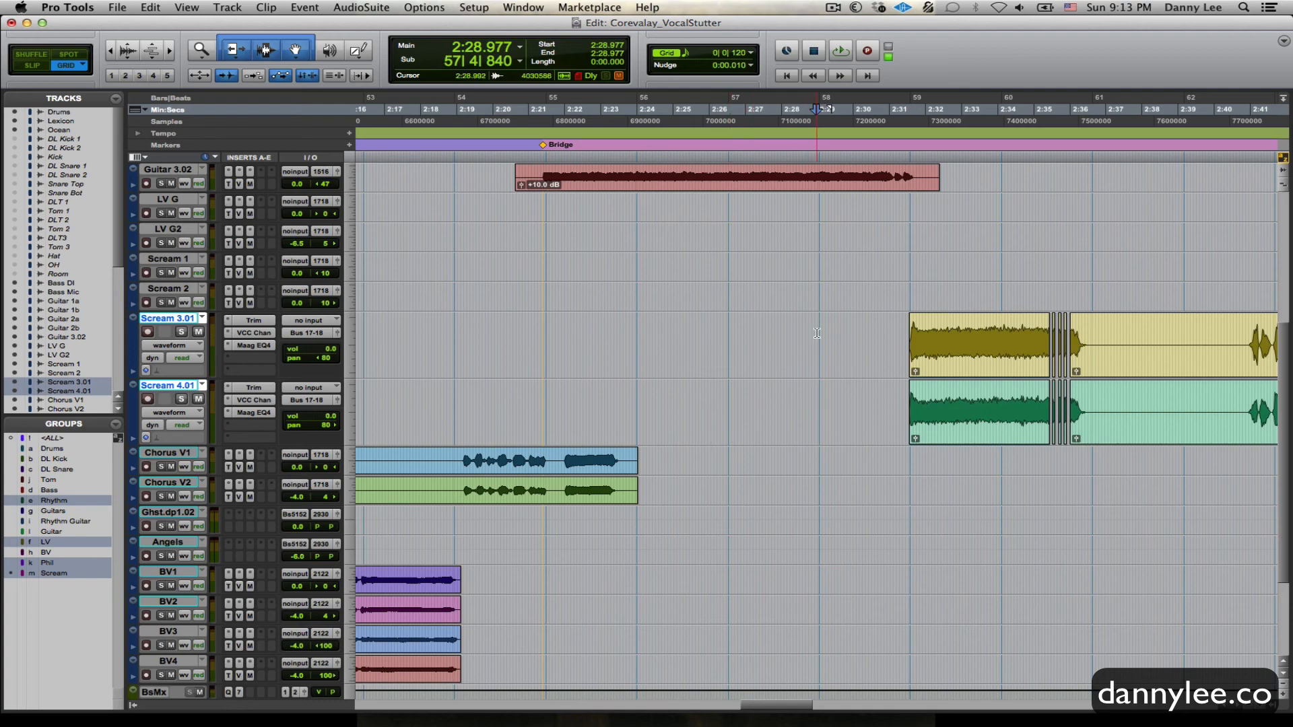
scroll(817, 333, "right", 3)
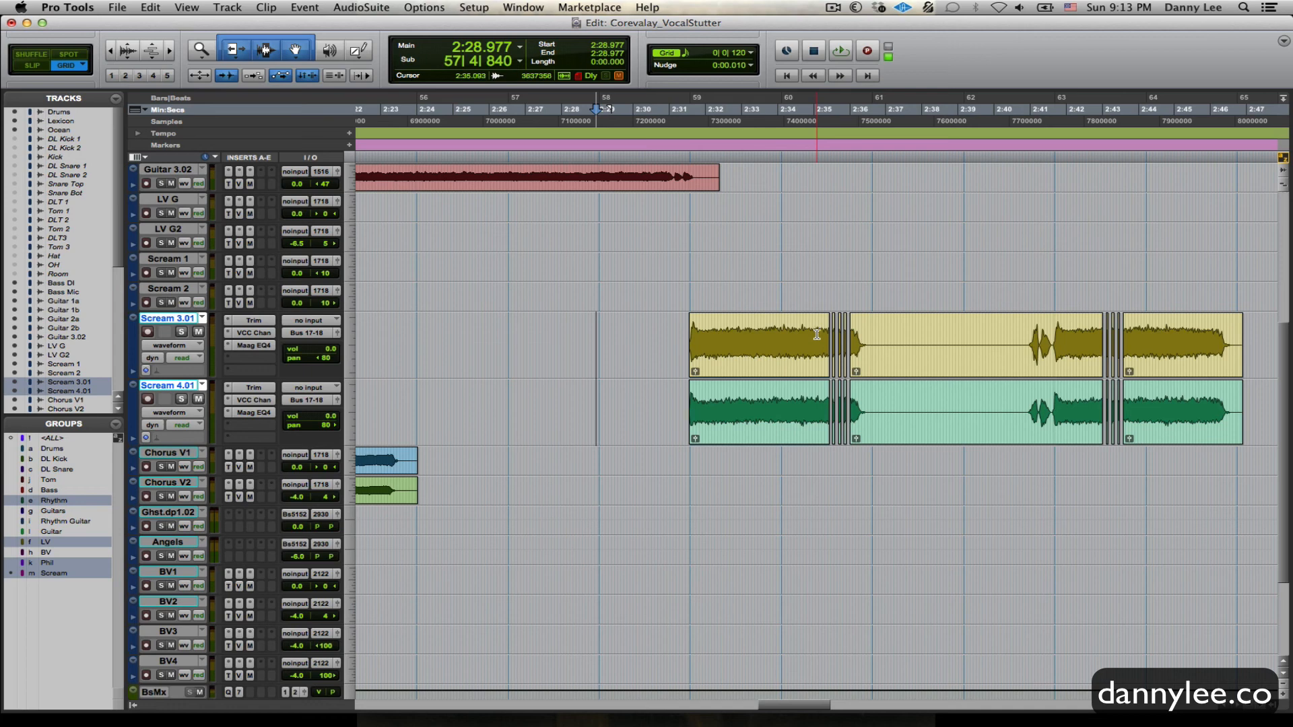
left_click(598, 324)
key("space")
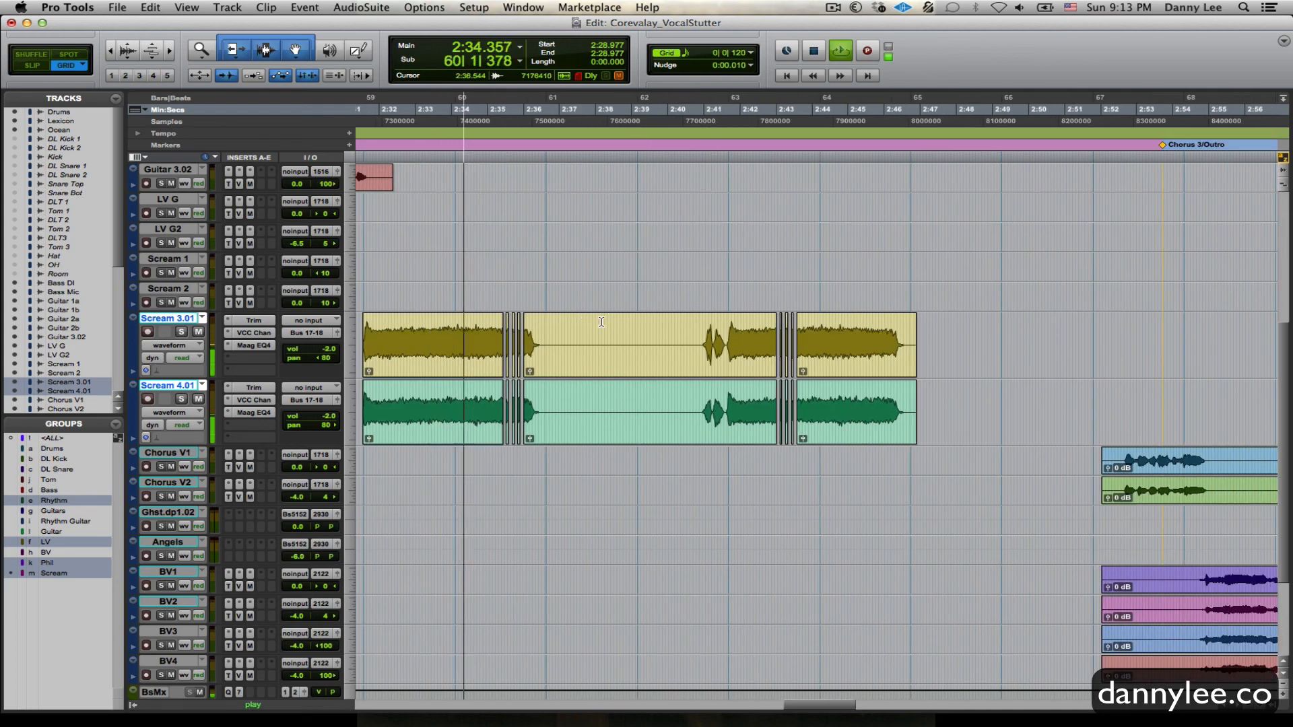
key("super+bracketleft")
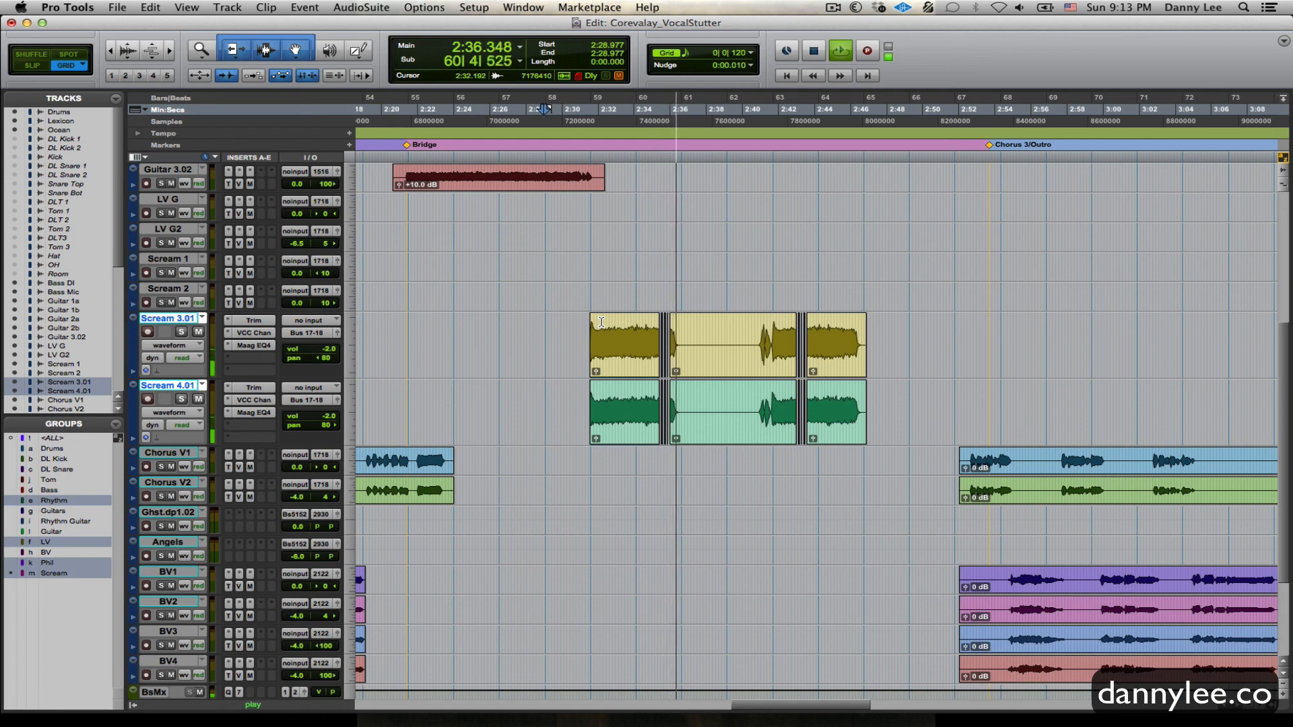